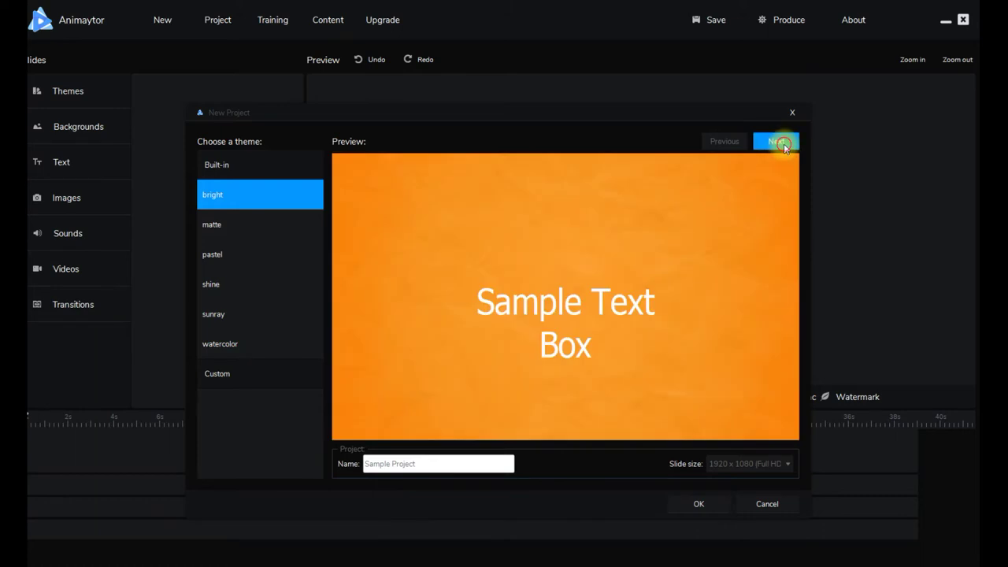
Step: Browse forward and back through the sample slides of the bright theme
left_click(784, 148)
left_click(785, 148)
left_click(785, 148)
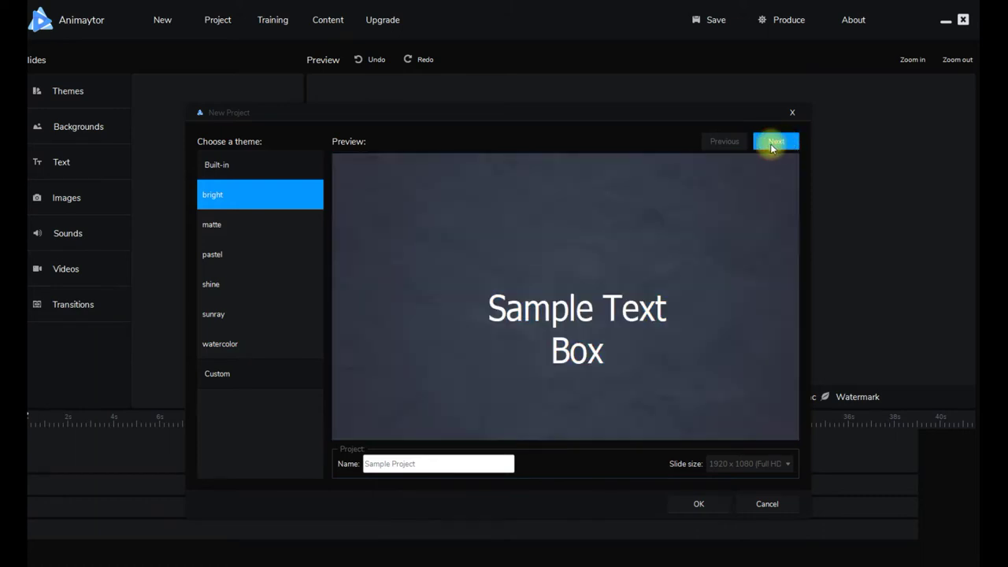
left_click(731, 141)
left_click(733, 141)
left_click(733, 142)
left_click(733, 141)
left_click(733, 142)
left_click(733, 142)
left_click(734, 142)
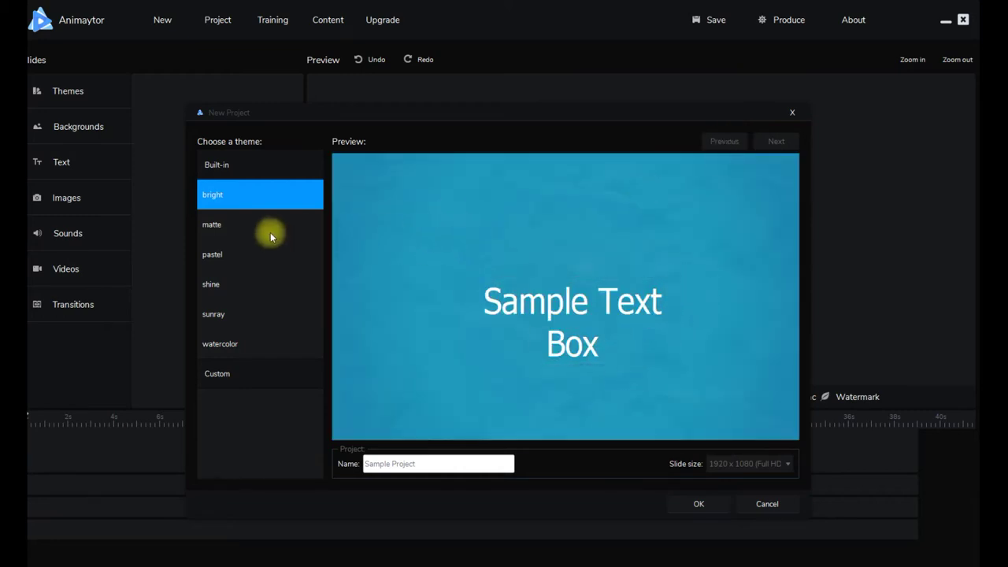
Step: Preview the matte, pastel, shine and sunray themes, and choose watercolor for the new project
left_click(213, 226)
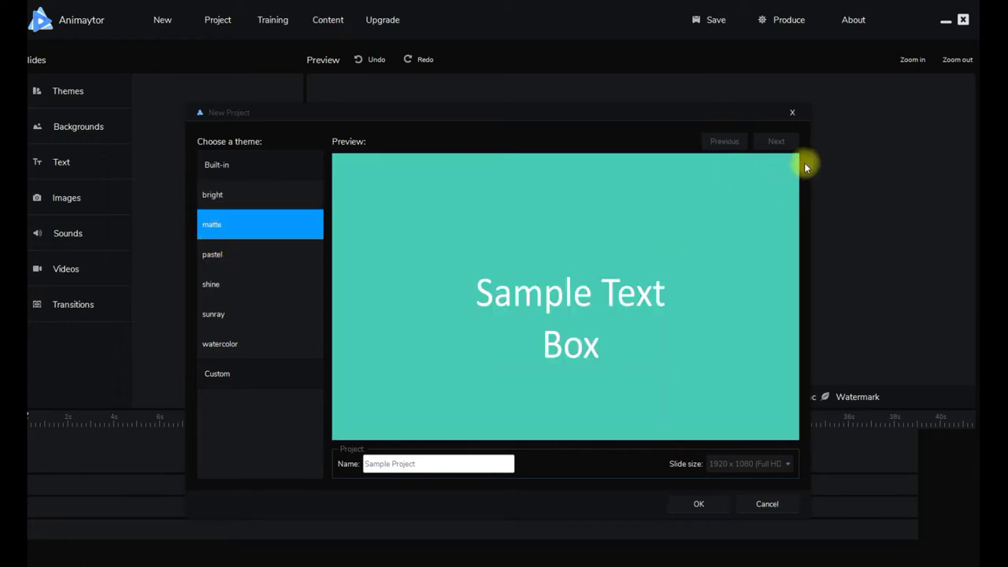
left_click(233, 257)
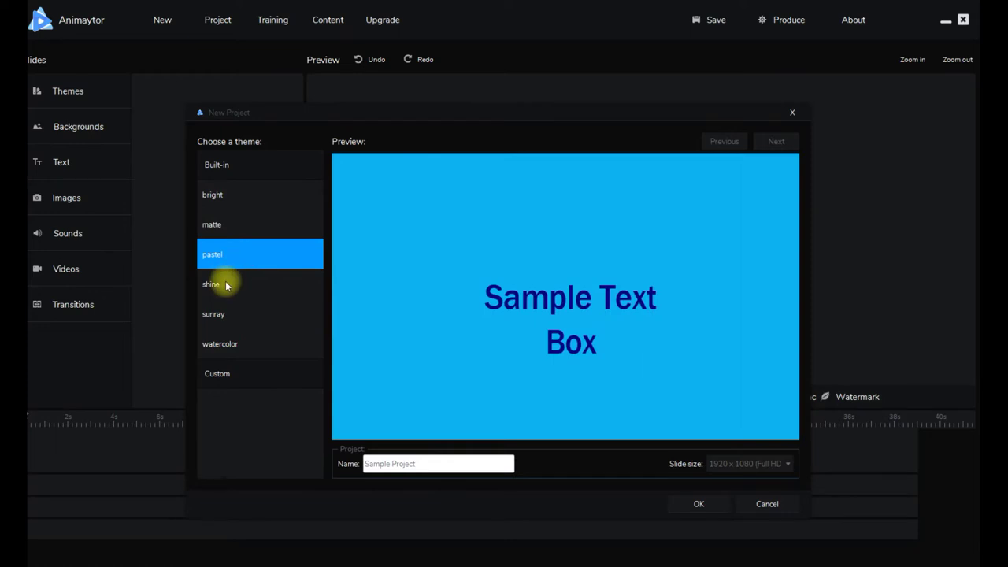
left_click(225, 285)
left_click(216, 315)
left_click(223, 344)
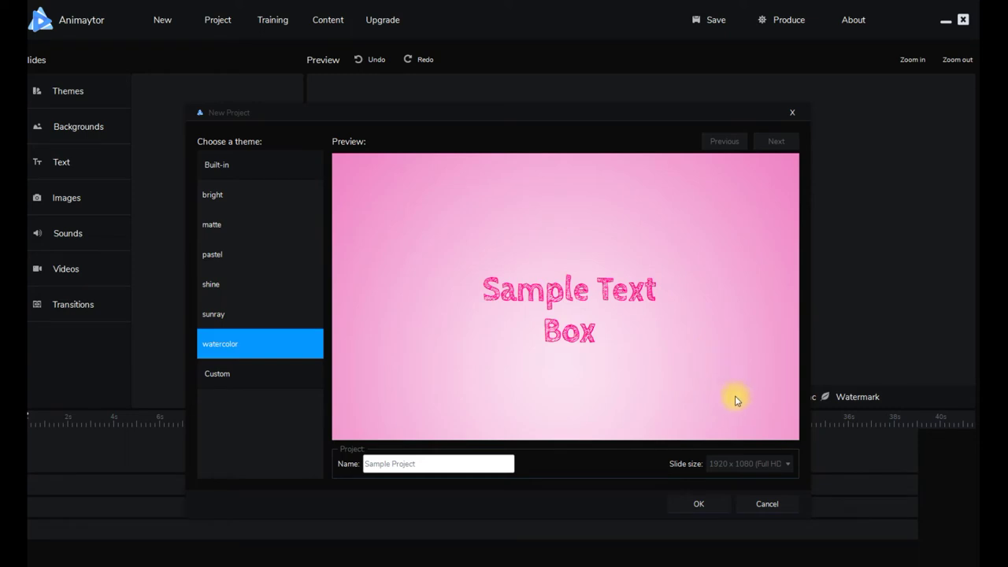
Step: Name the project with the owner's first name and "Project 1", and create it at 1920 x 1080 (Full HD)
left_click_drag(450, 463, 365, 463)
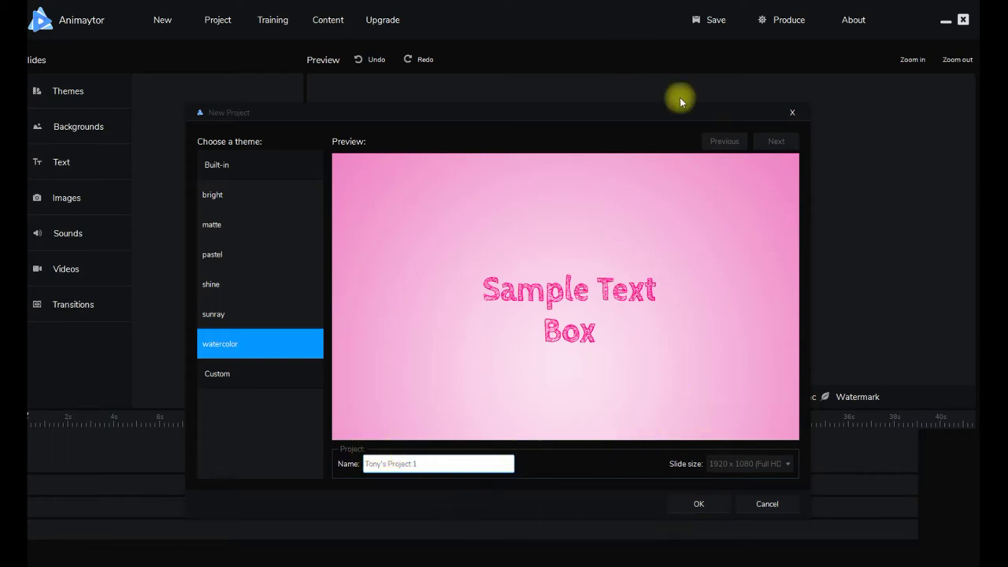
left_click(789, 468)
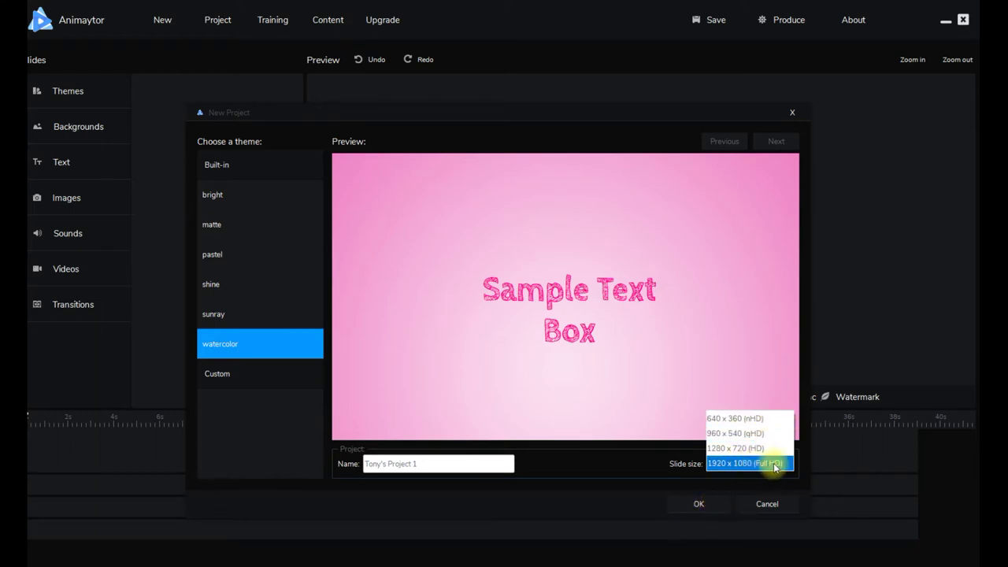
left_click(706, 505)
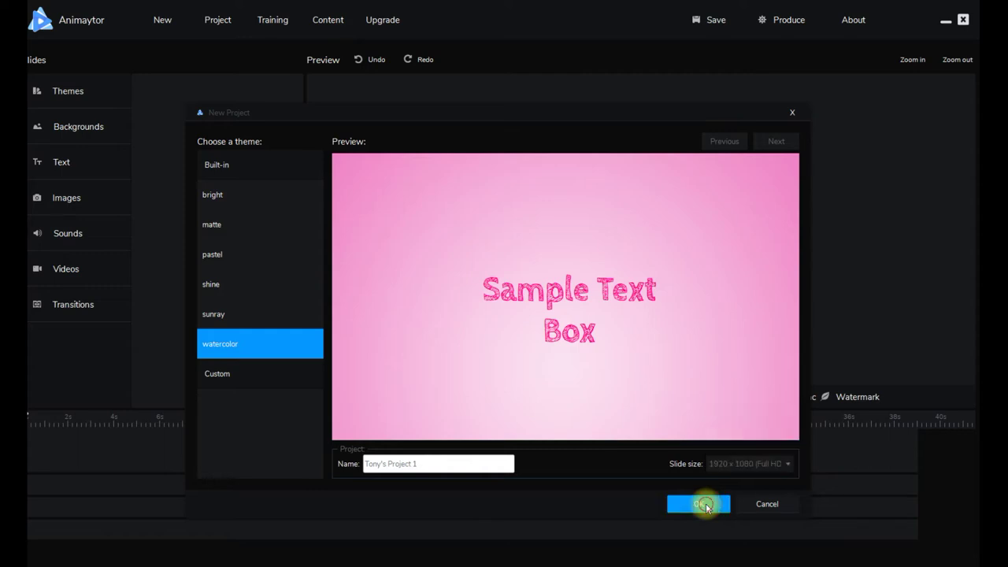
left_click(706, 505)
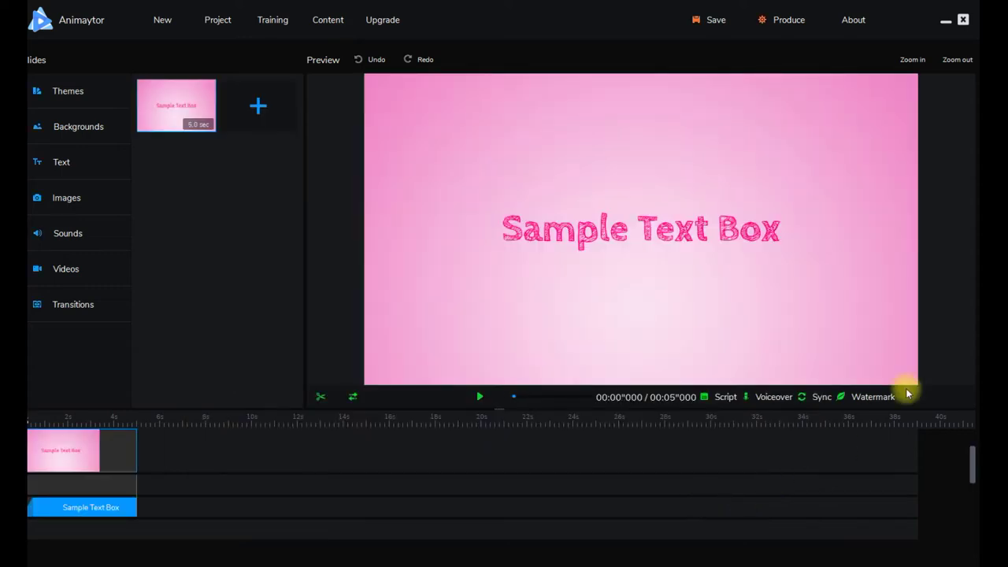
Step: Add six blank slides after the Sample Text Box slide
left_click(256, 114)
left_click(176, 158)
left_click(253, 166)
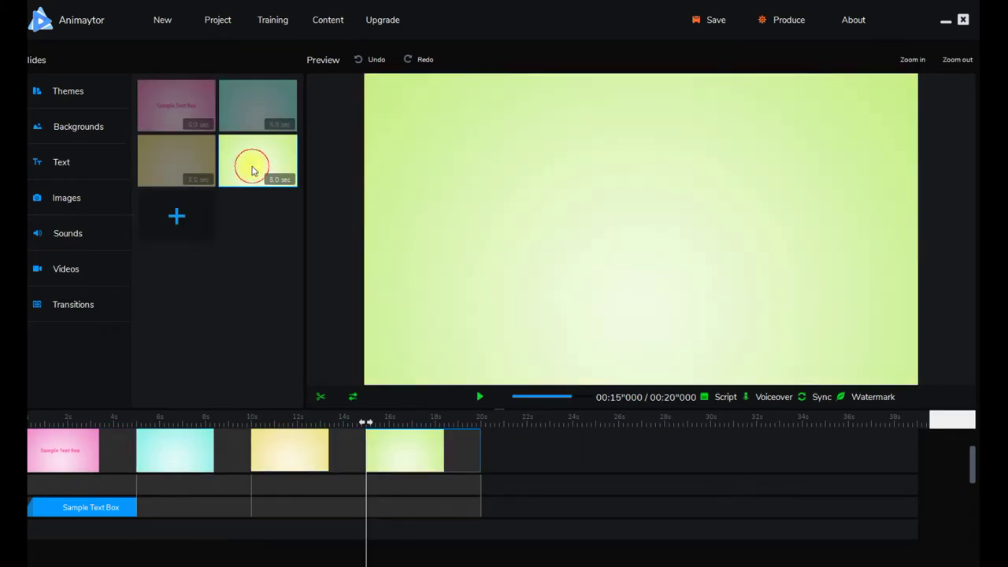
left_click(178, 216)
left_click(254, 222)
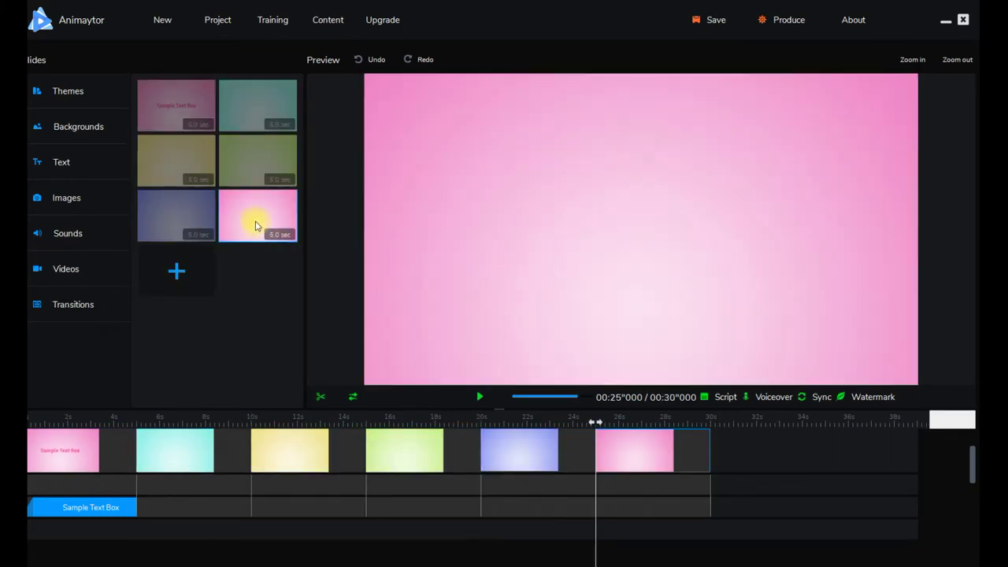
left_click(183, 279)
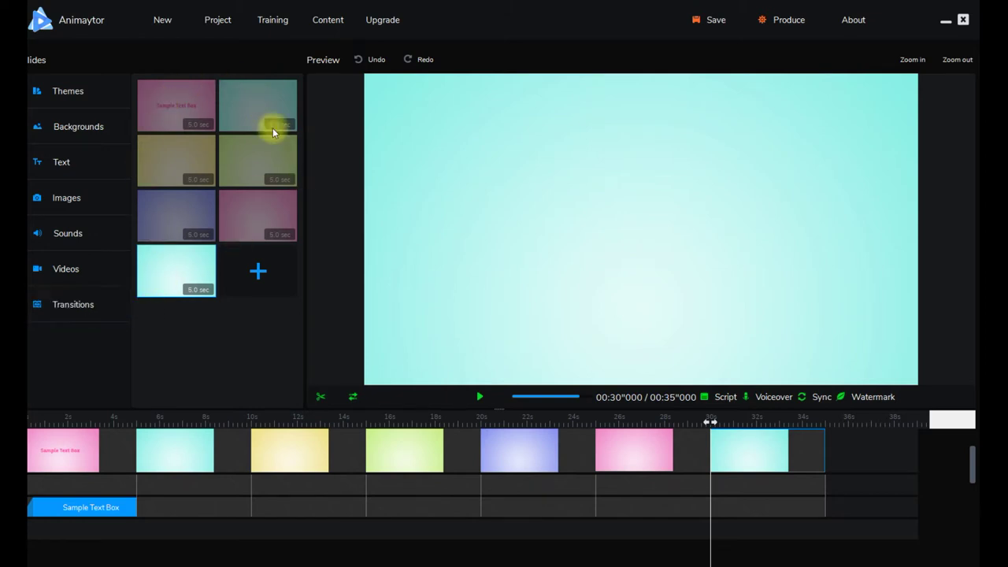
Step: Try to add a transition to the last slide
left_click(88, 310)
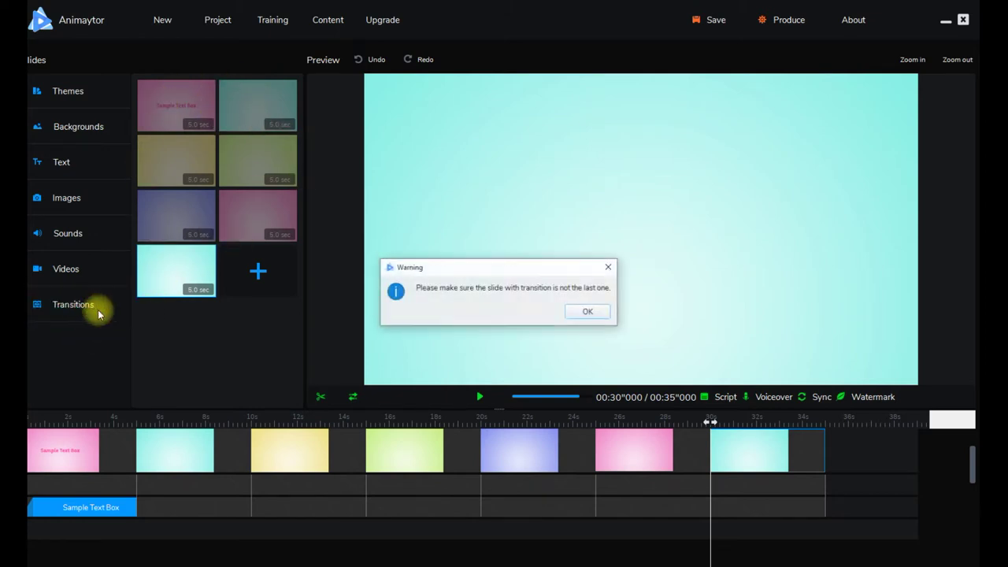
left_click(592, 313)
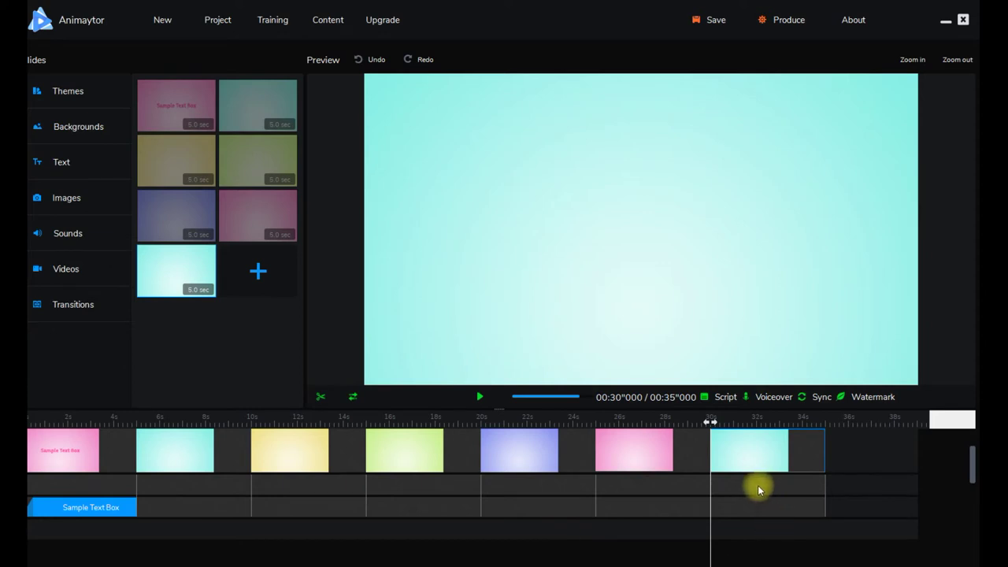
Step: Add a Gif Animation transition to the first slide, using OTO Motion Transition 005.gif
left_click(96, 440)
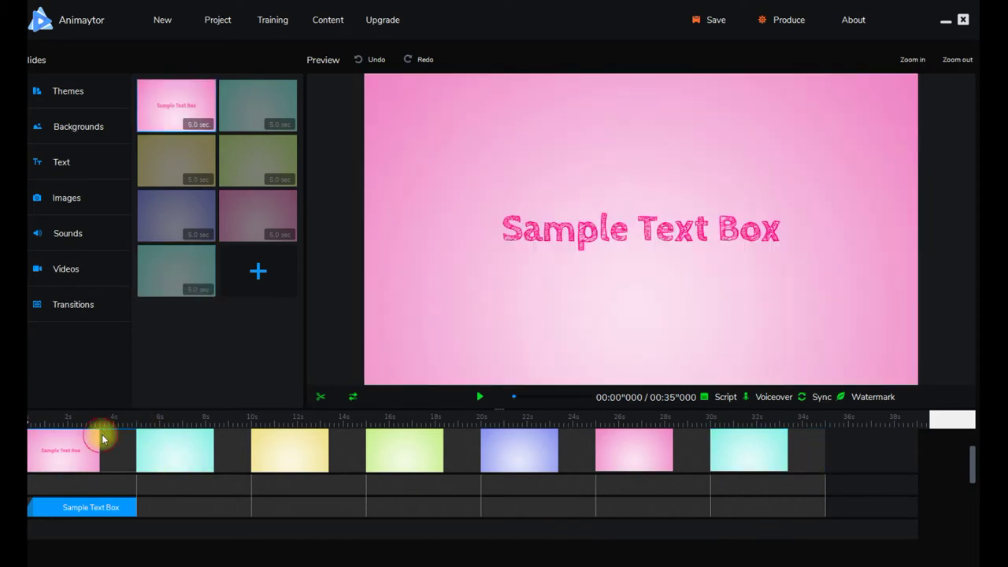
left_click(95, 310)
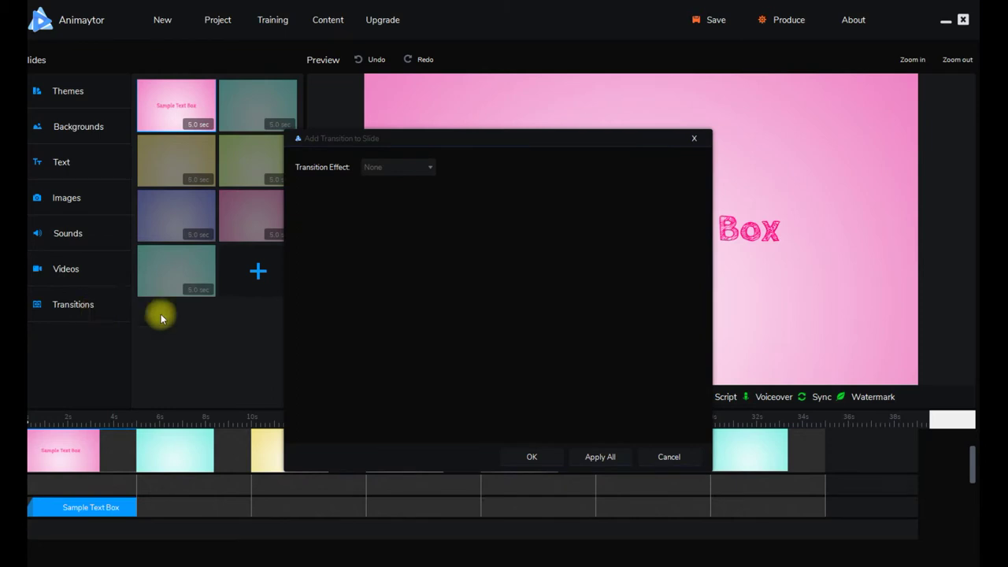
left_click(430, 167)
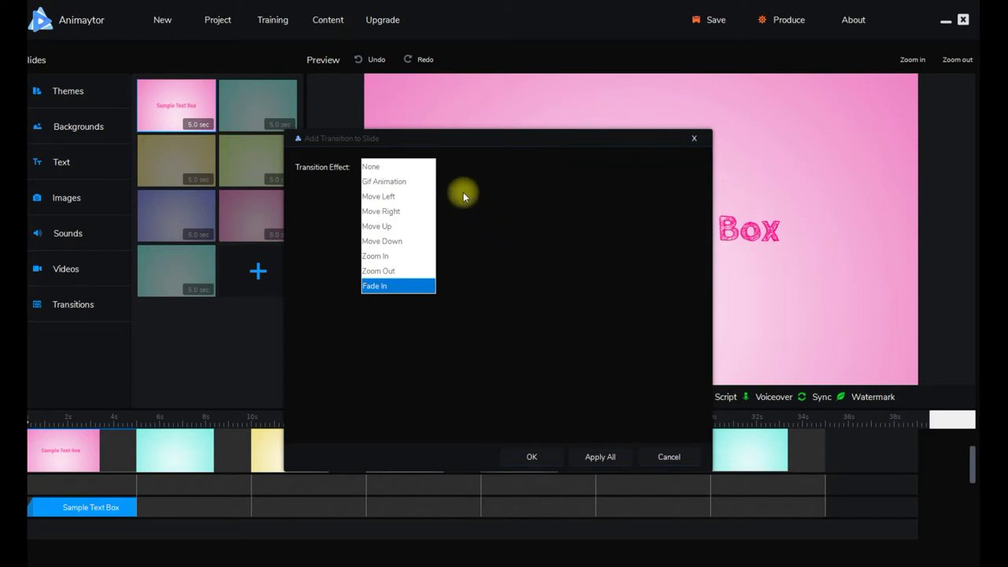
left_click(405, 182)
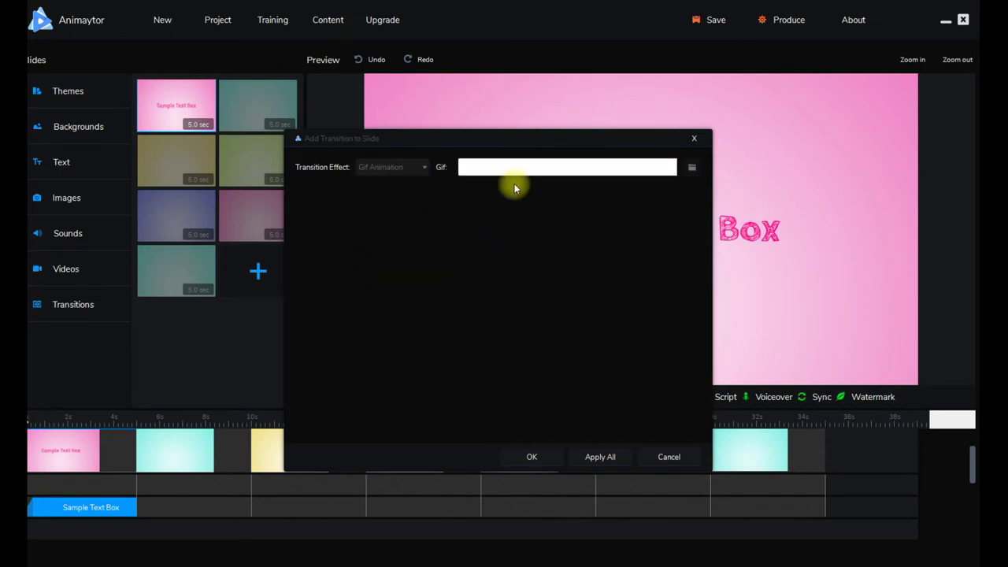
left_click(693, 165)
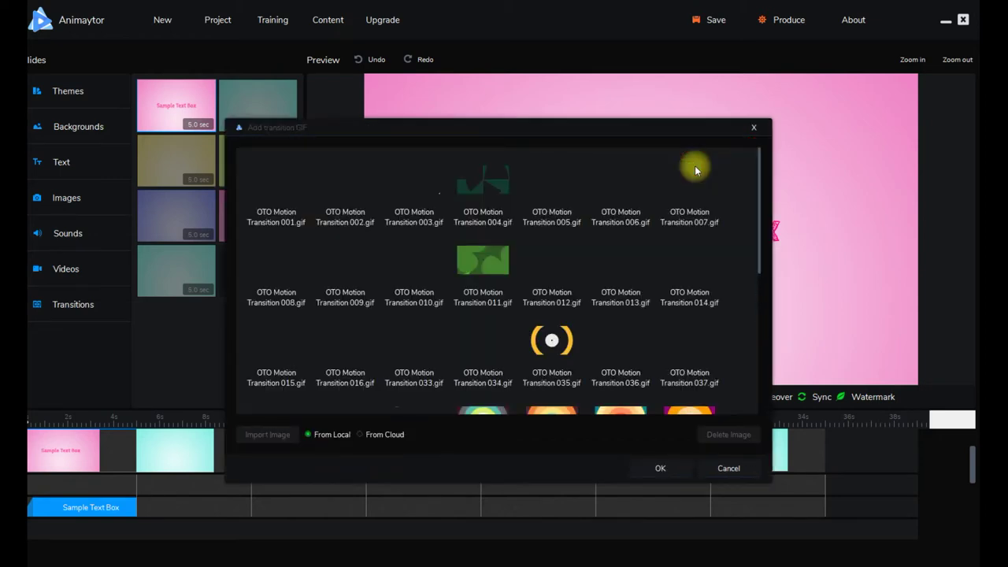
left_click(563, 204)
left_click(660, 467)
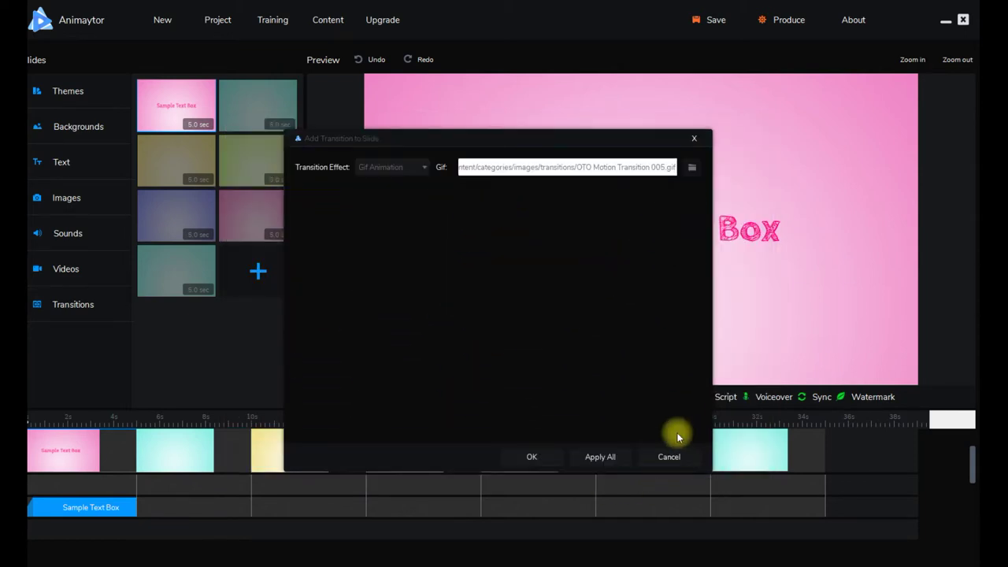
left_click(534, 458)
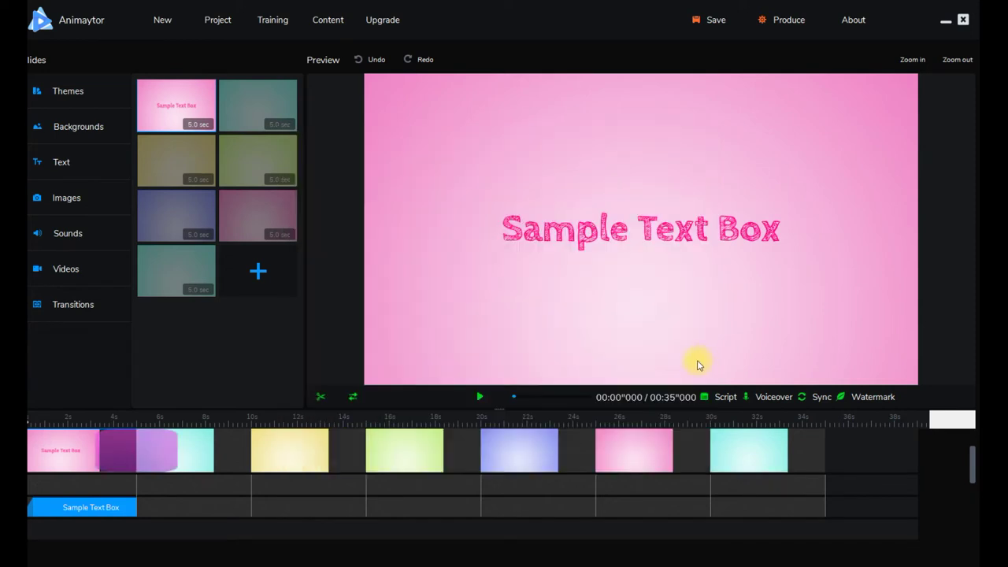
Step: Add a Gif Animation transition to the second slide, using OTO Motion Transition 054.gif
left_click(219, 458)
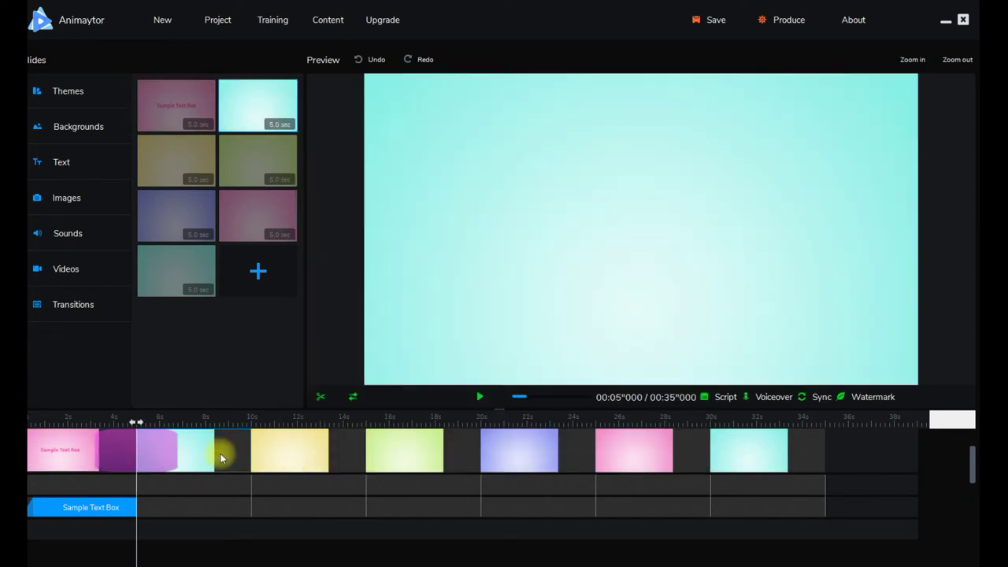
left_click(79, 307)
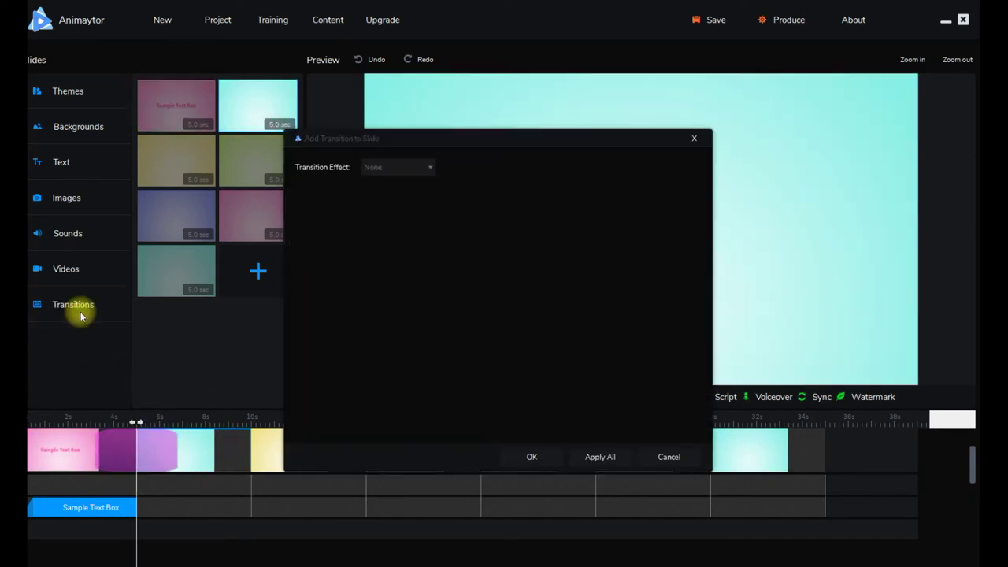
left_click(428, 166)
left_click(428, 181)
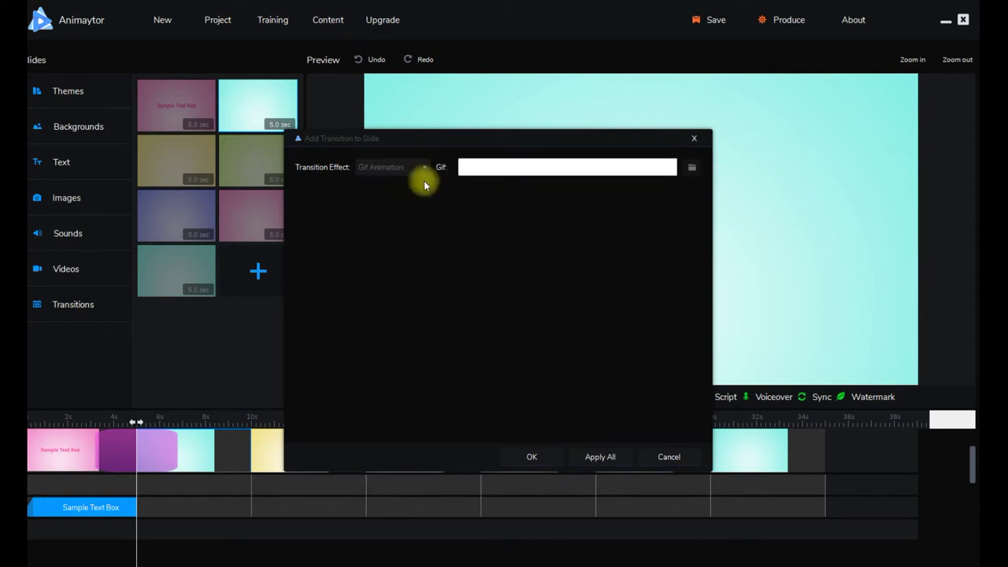
left_click(692, 166)
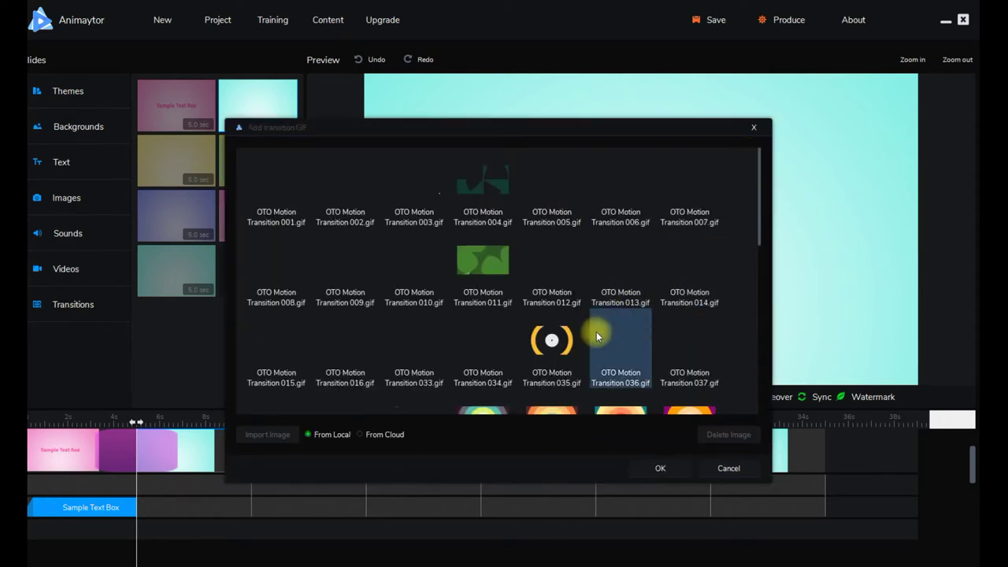
scroll(596, 336, "down", 2)
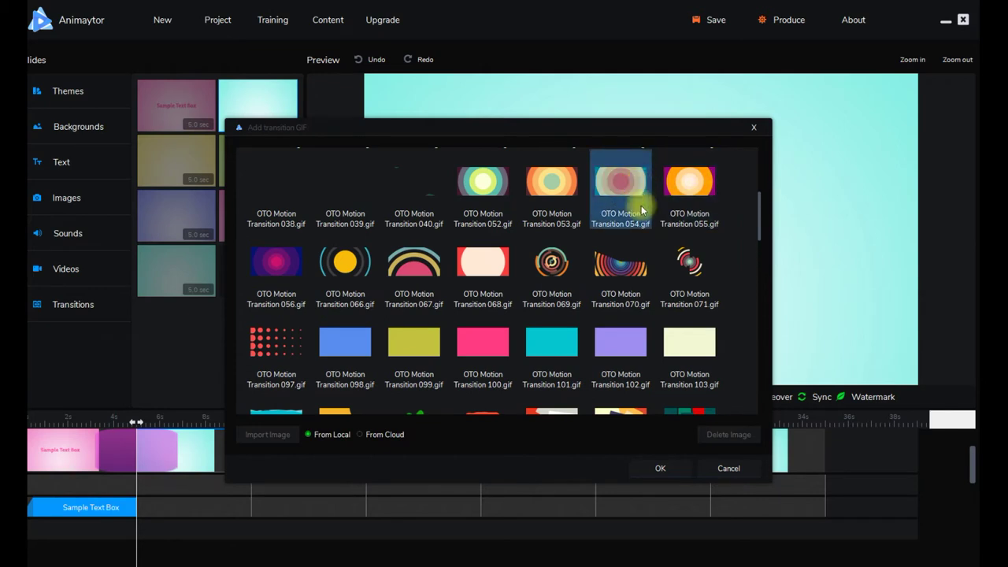
left_click(667, 468)
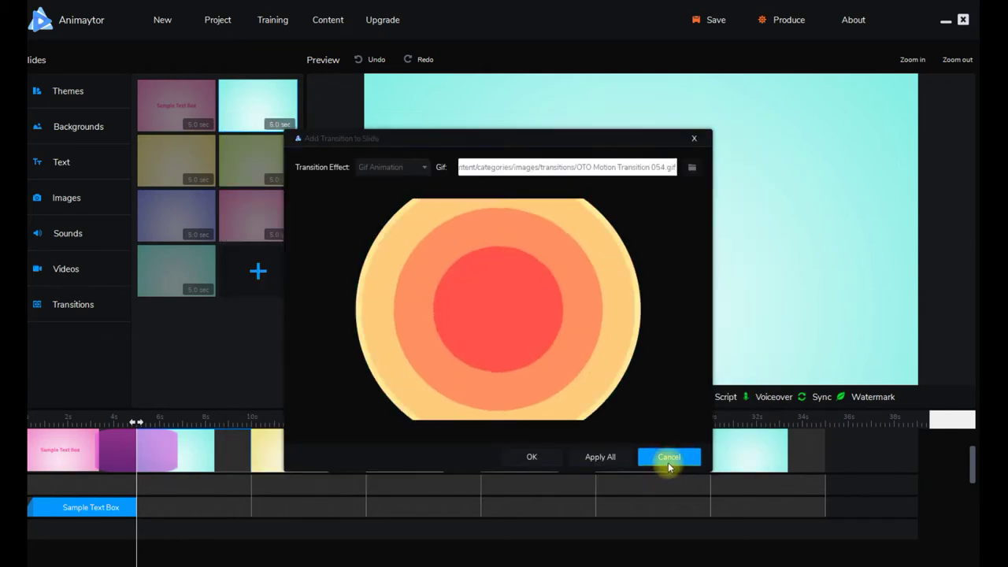
left_click(543, 459)
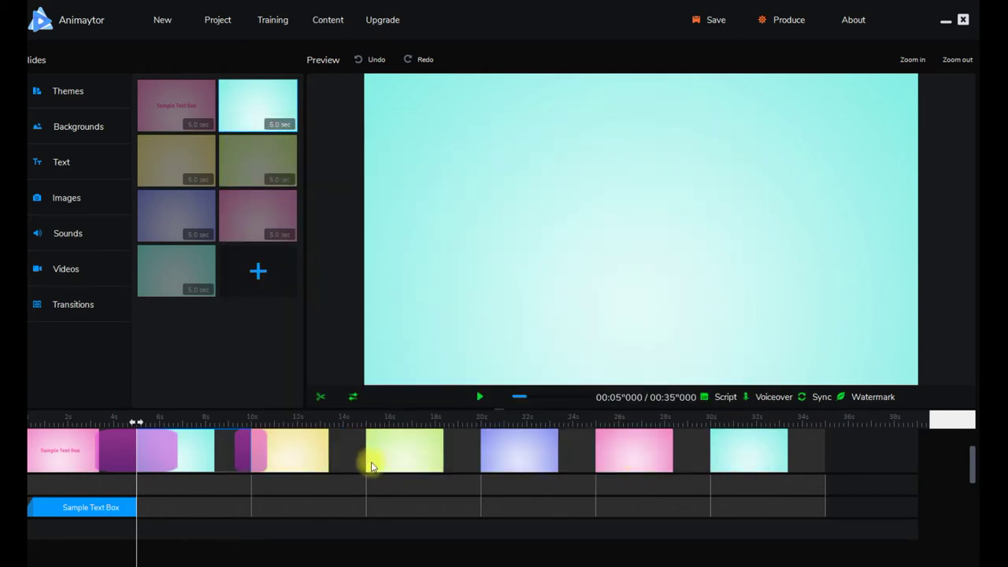
Step: Add a Gif Animation transition to the third slide, using OTO Motion Transition 149.gif
left_click(305, 454)
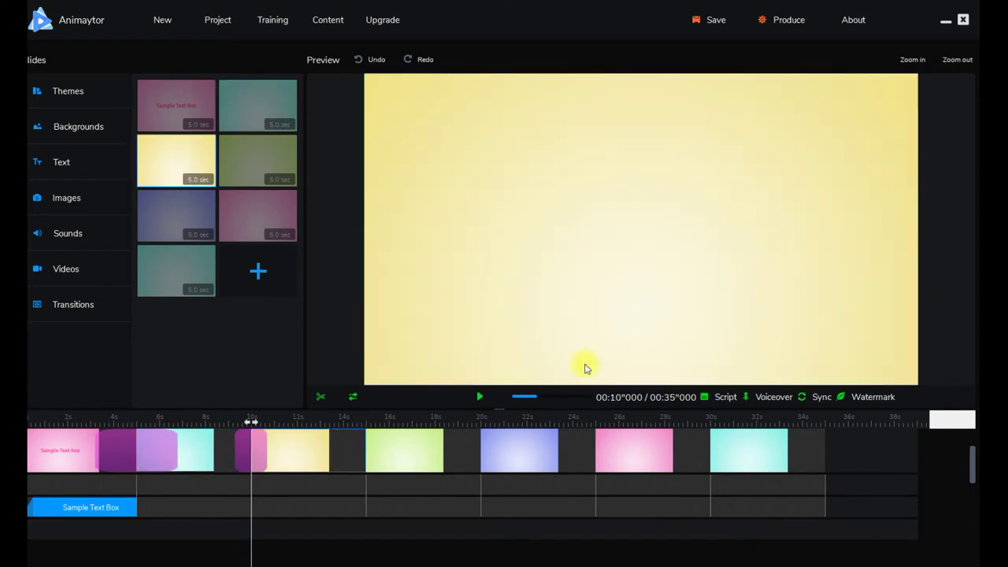
left_click(68, 307)
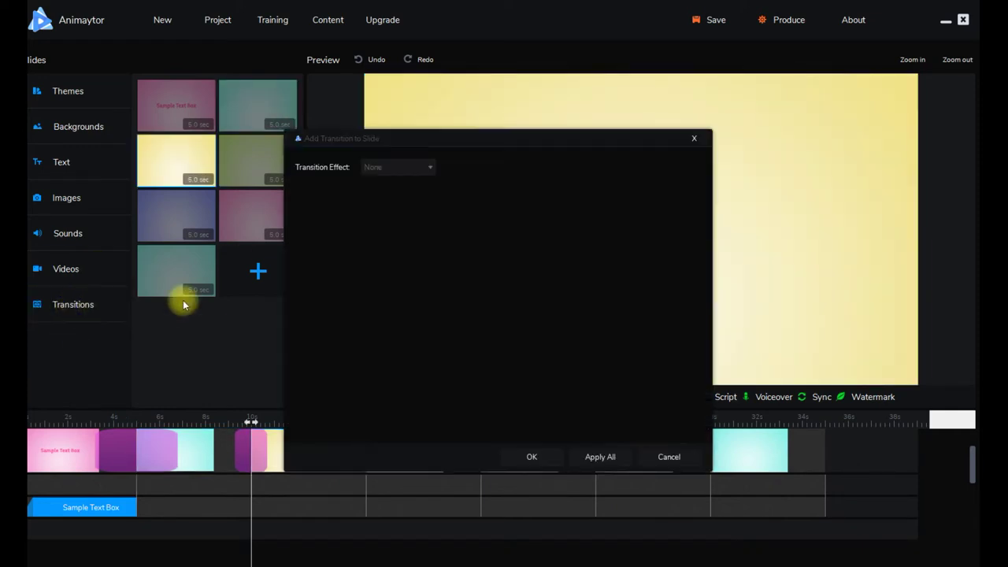
left_click(427, 168)
left_click(424, 183)
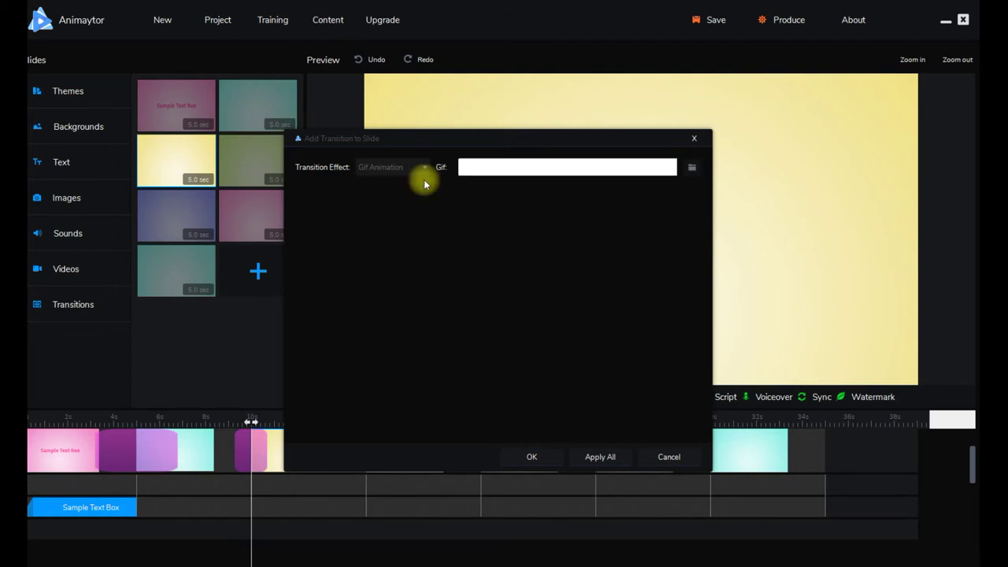
left_click(691, 167)
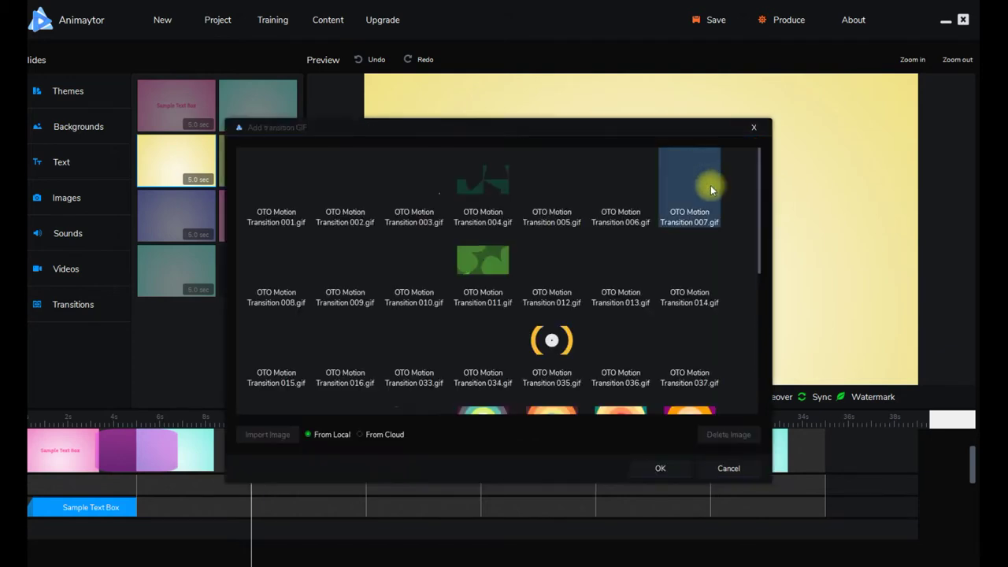
scroll(652, 267, "down", 5)
left_click(691, 290)
left_click(660, 468)
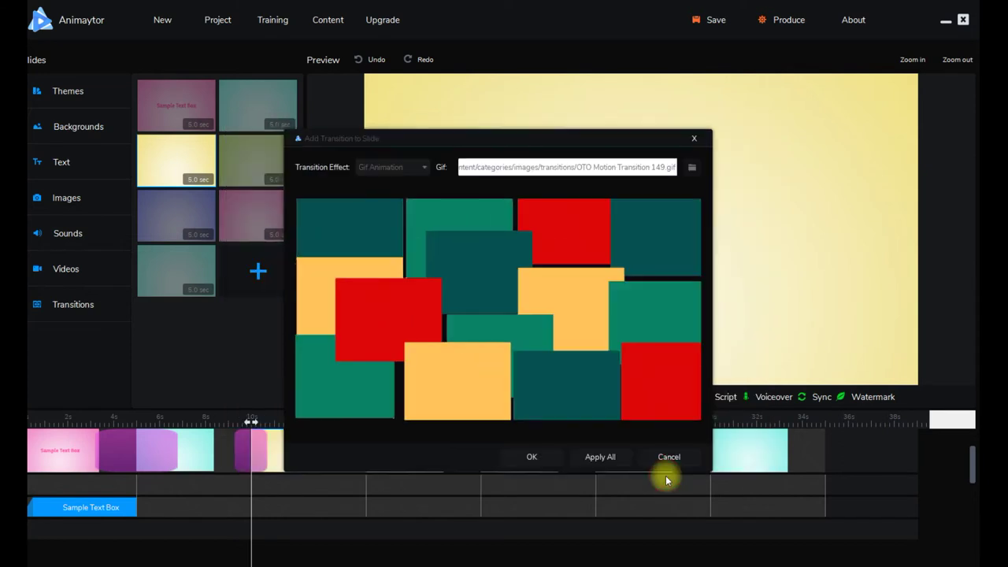
left_click(541, 460)
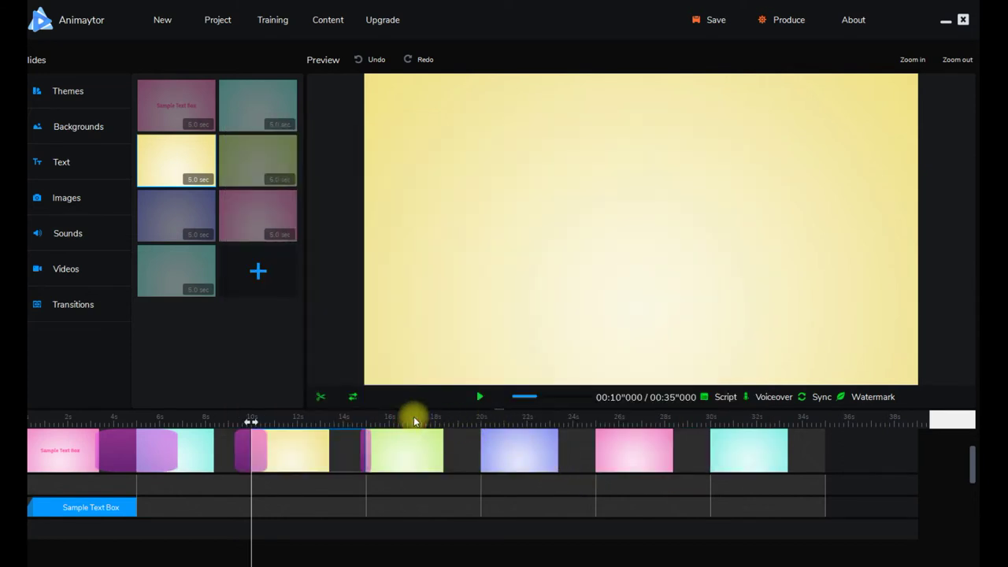
Step: Add a Gif Animation transition to the fourth slide, using OTO Motion Transition 070.gif
left_click(385, 417)
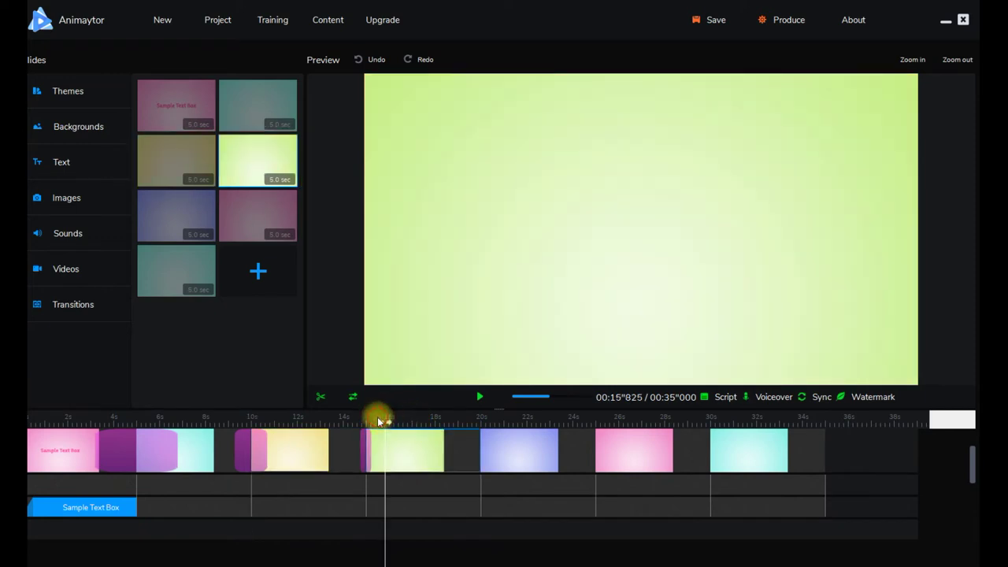
left_click(77, 303)
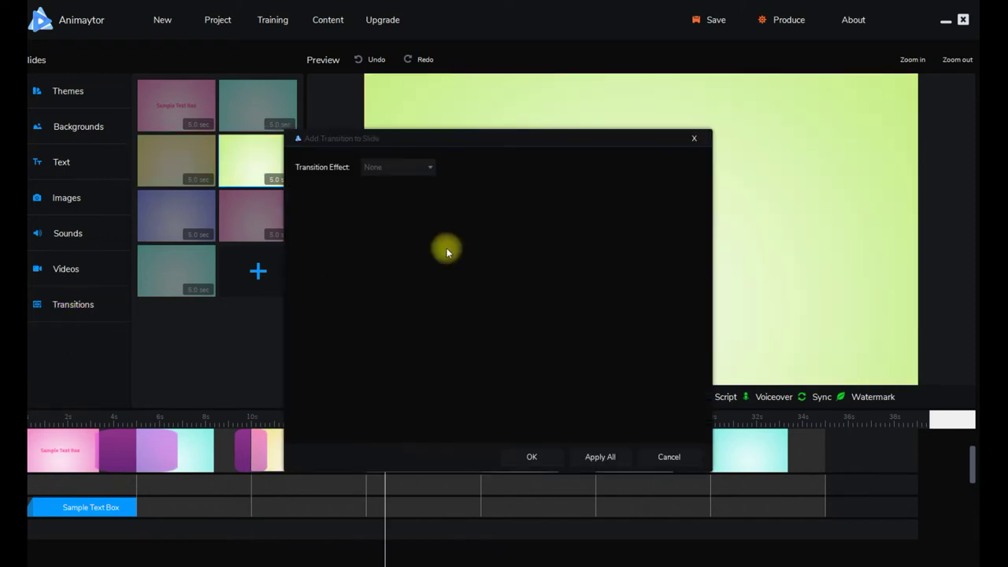
left_click(426, 167)
left_click(419, 182)
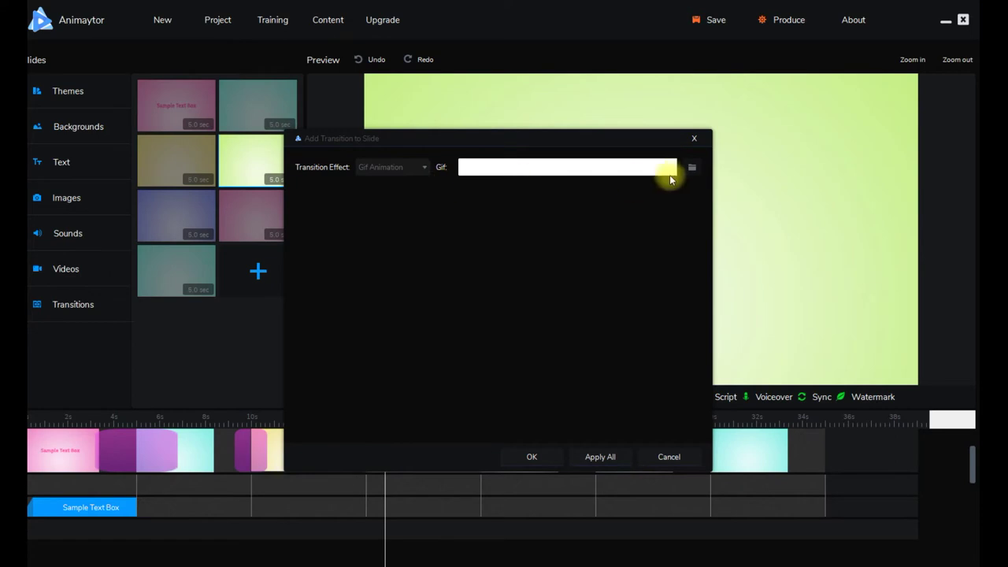
left_click(695, 167)
scroll(650, 290, "down", 3)
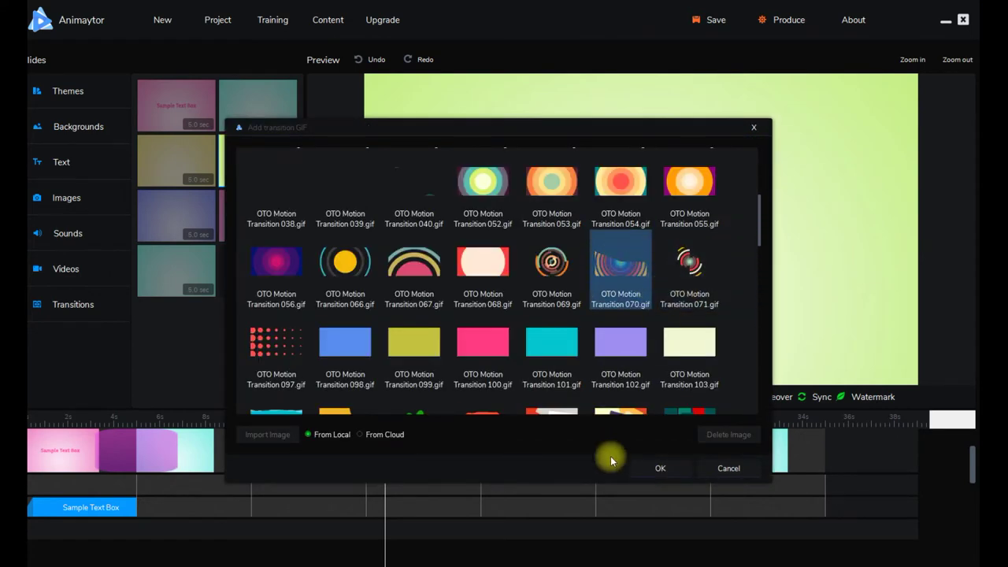
left_click(655, 472)
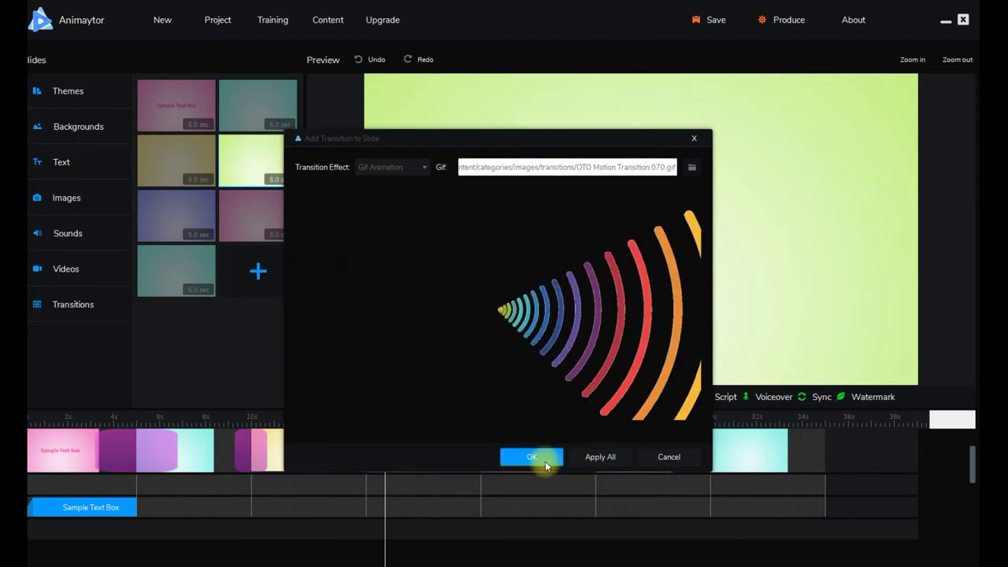
left_click(545, 465)
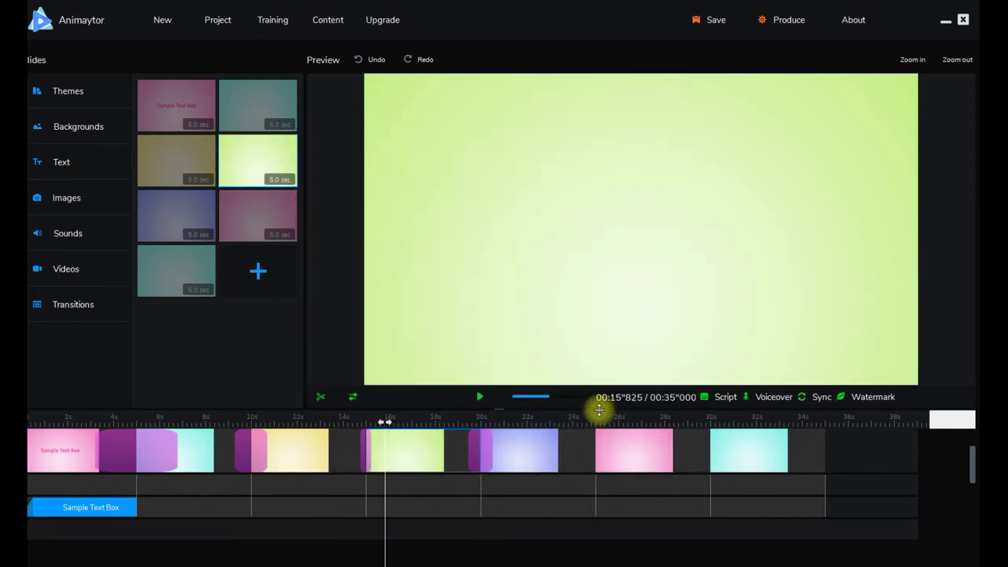
Step: Add a Gif Animation transition to the fifth slide, using OTO Motion Transition 176.gif
left_click(572, 422)
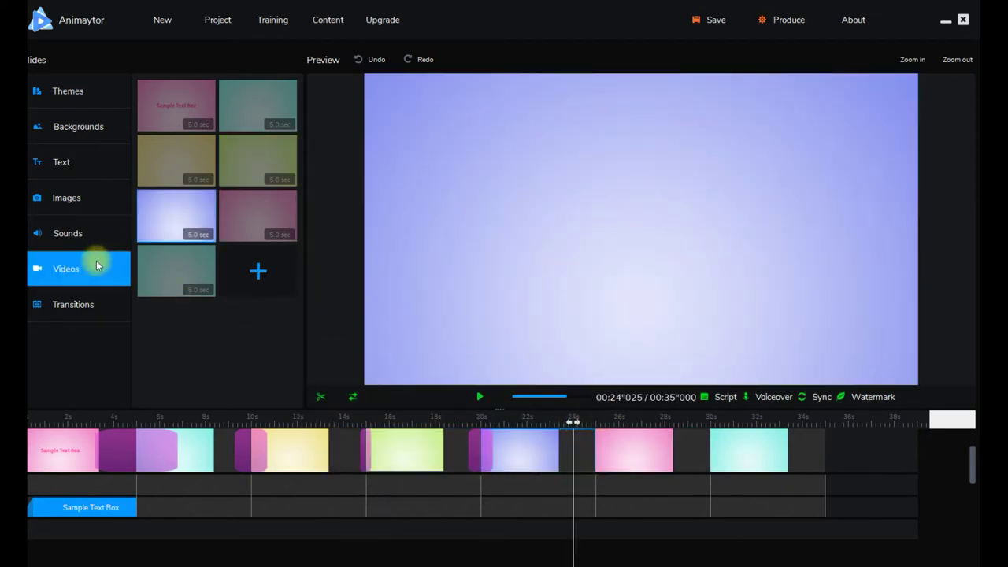
left_click(90, 298)
left_click(429, 173)
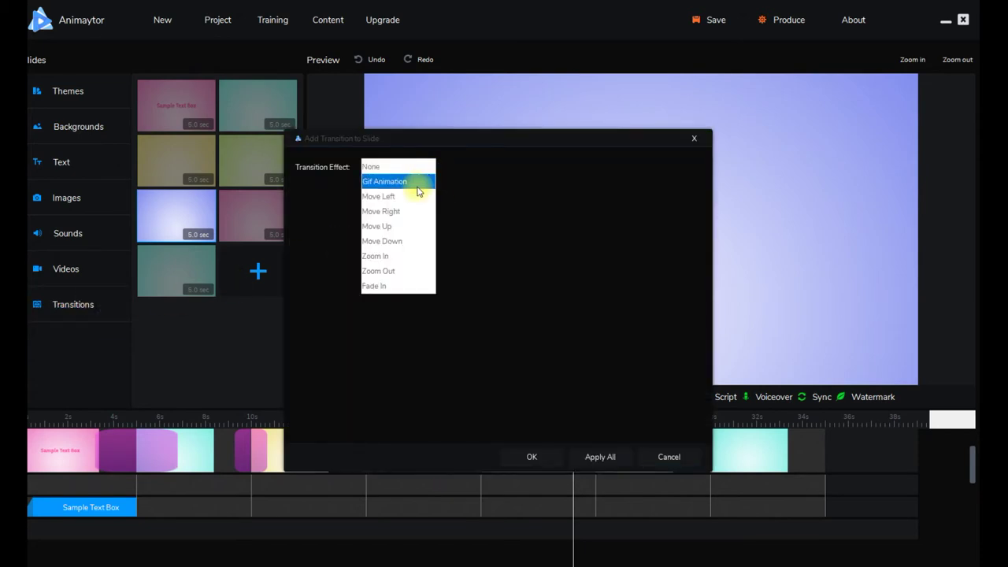
left_click(422, 182)
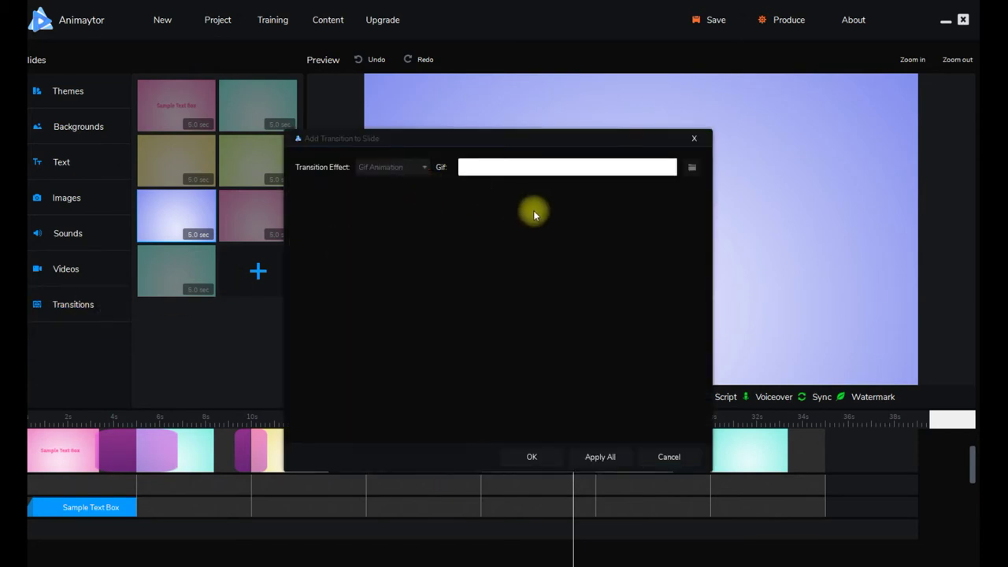
left_click(692, 167)
scroll(670, 323, "down", 5)
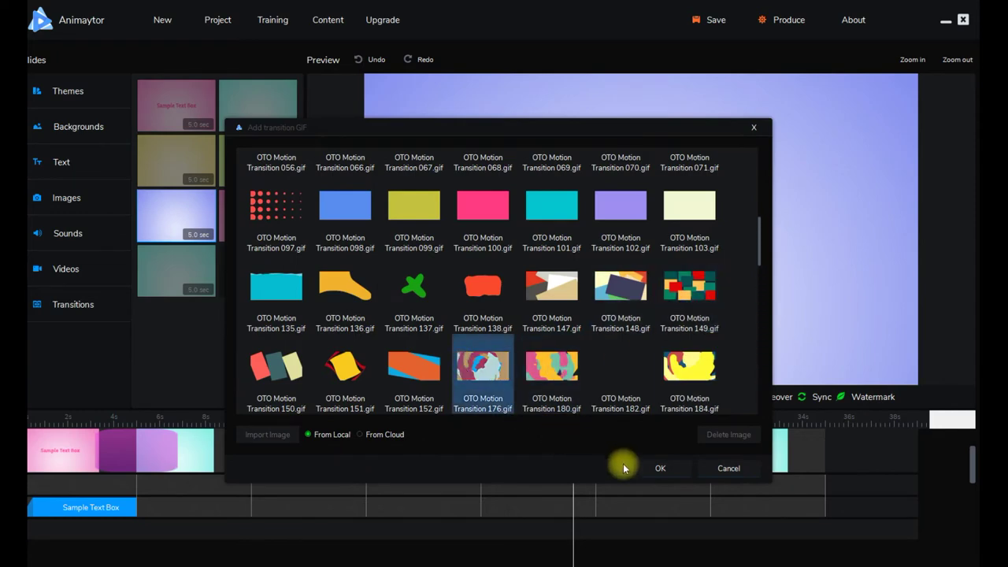
left_click(658, 468)
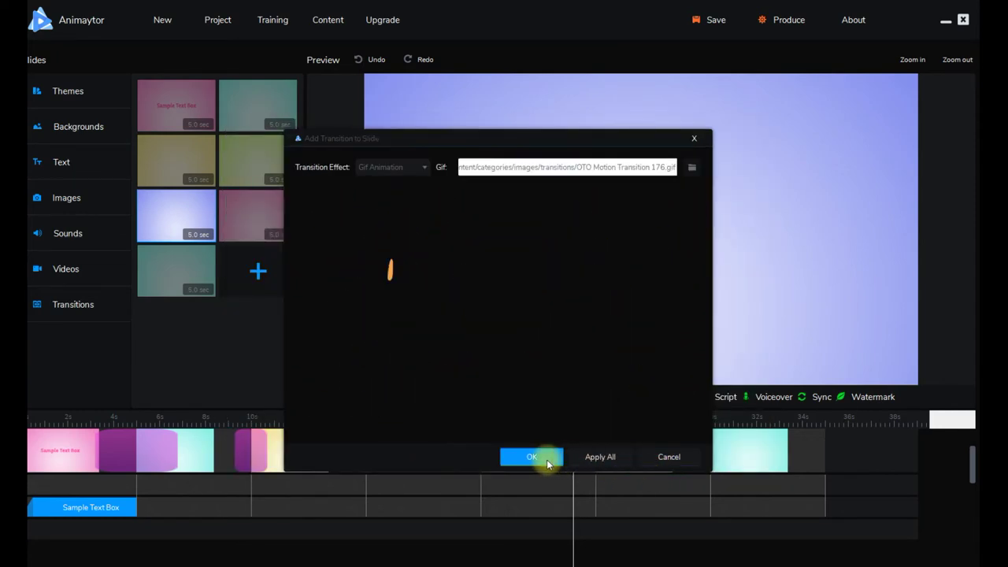
left_click(590, 457)
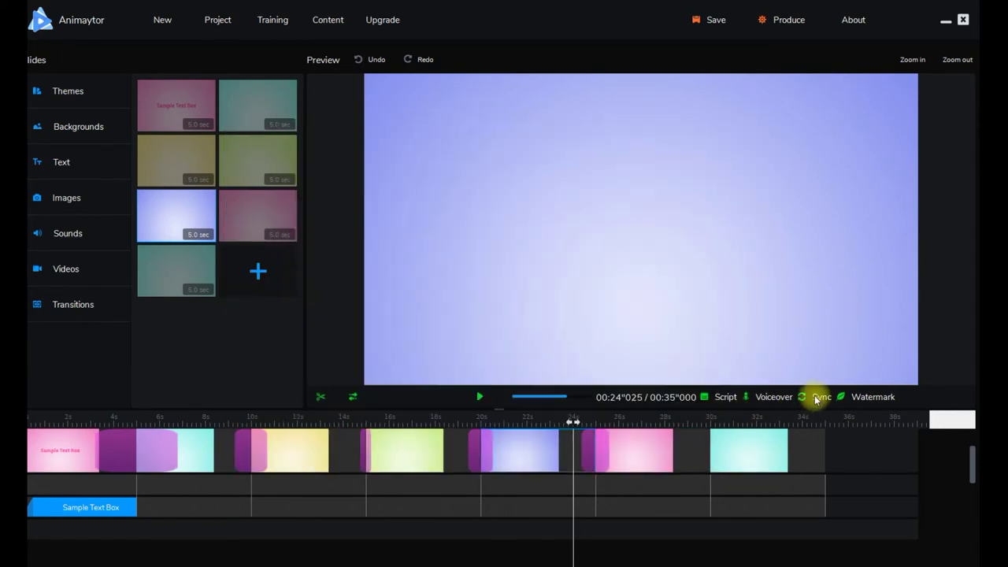
Step: Add a Gif Animation transition to the sixth slide, using OTO Motion Transition 427.gif
left_click(658, 451)
left_click(660, 417)
left_click(69, 299)
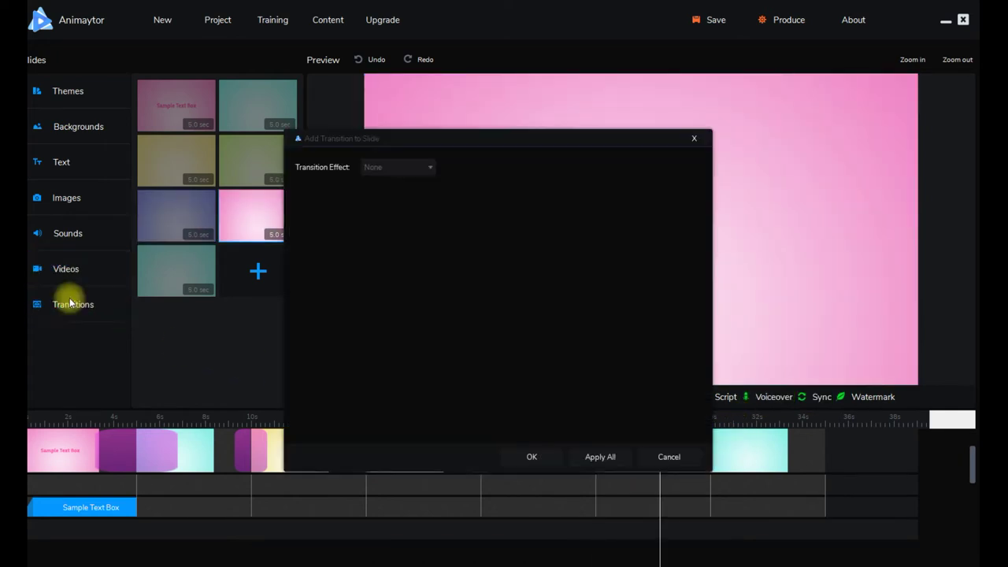
left_click(428, 167)
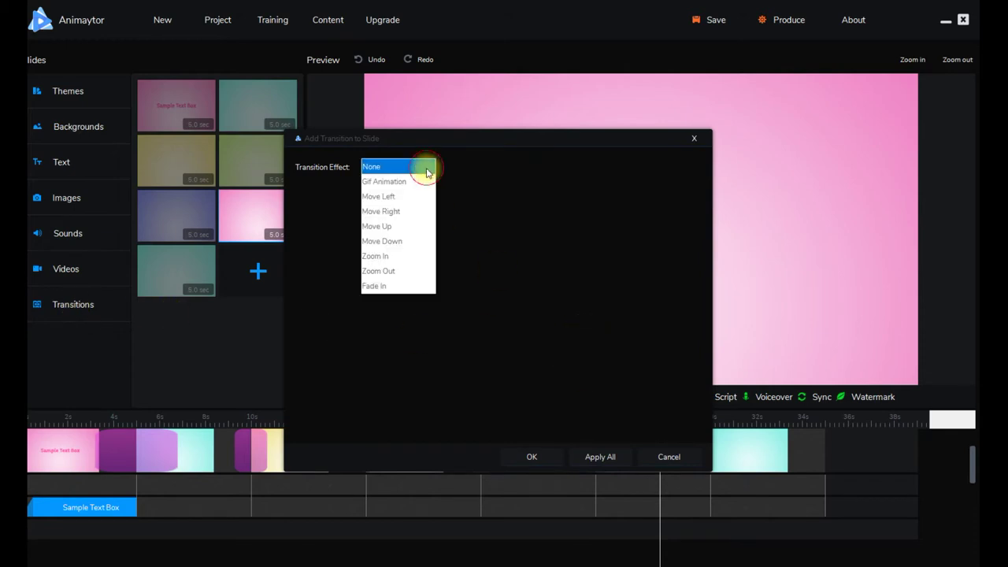
left_click(434, 183)
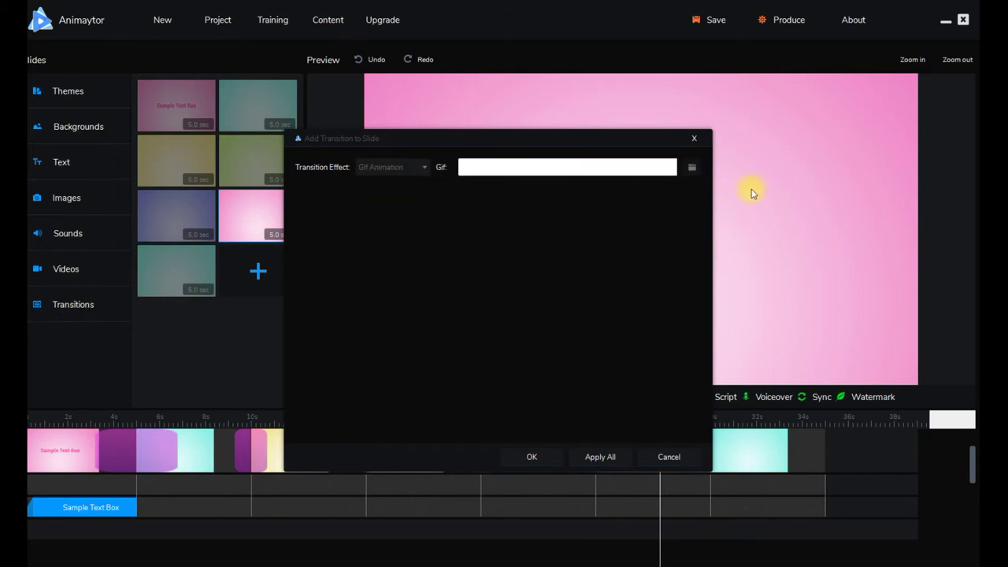
left_click(691, 167)
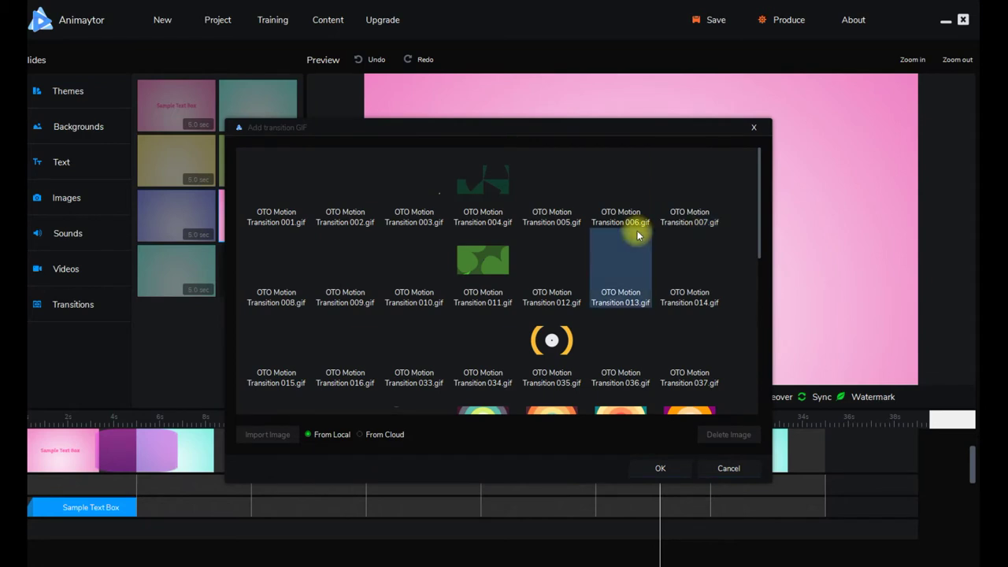
scroll(636, 228, "down", 5)
scroll(579, 237, "down", 5)
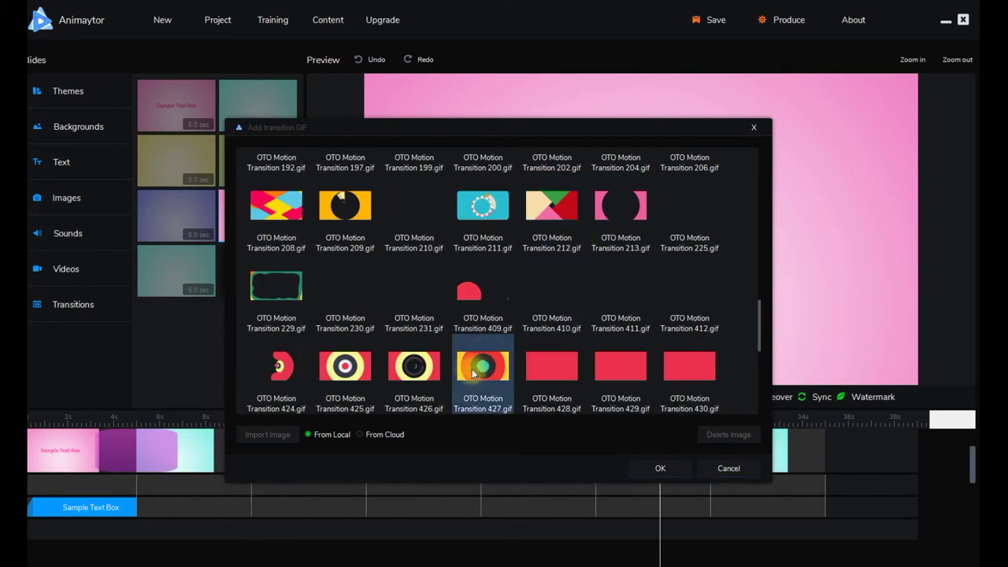
left_click(658, 466)
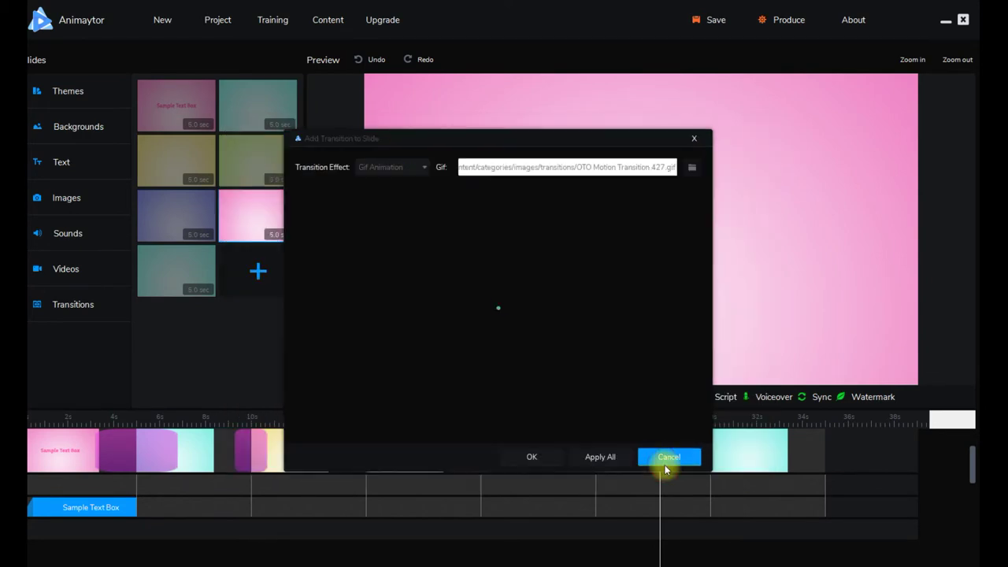
left_click(532, 457)
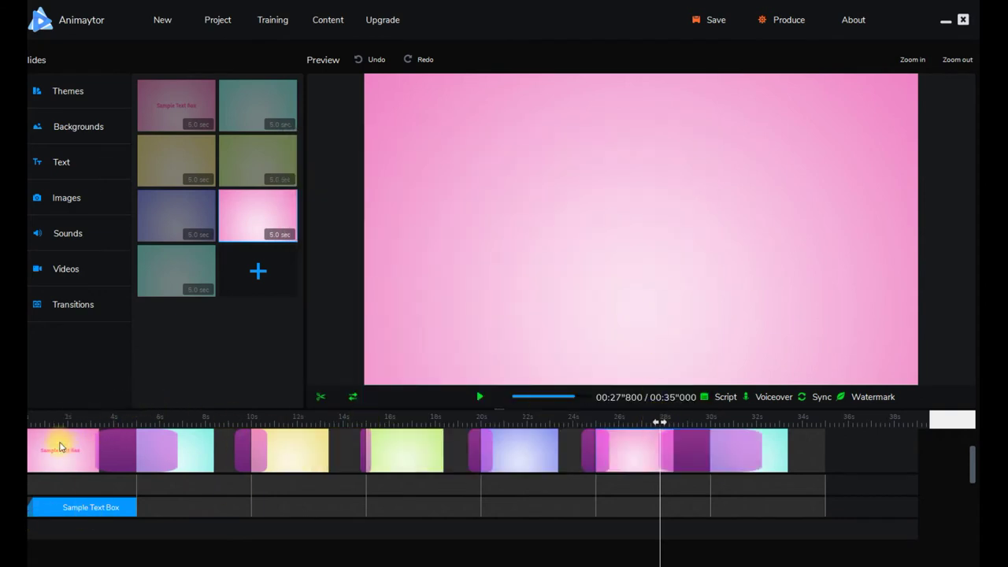
Step: Play the project from the first slide through to the last to check all the transitions
left_click(66, 421)
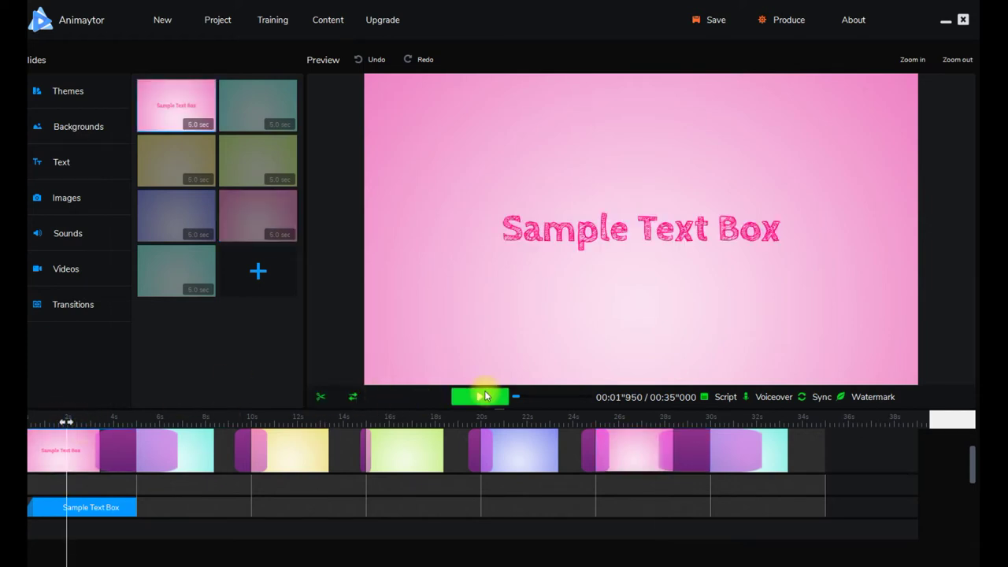
left_click(480, 396)
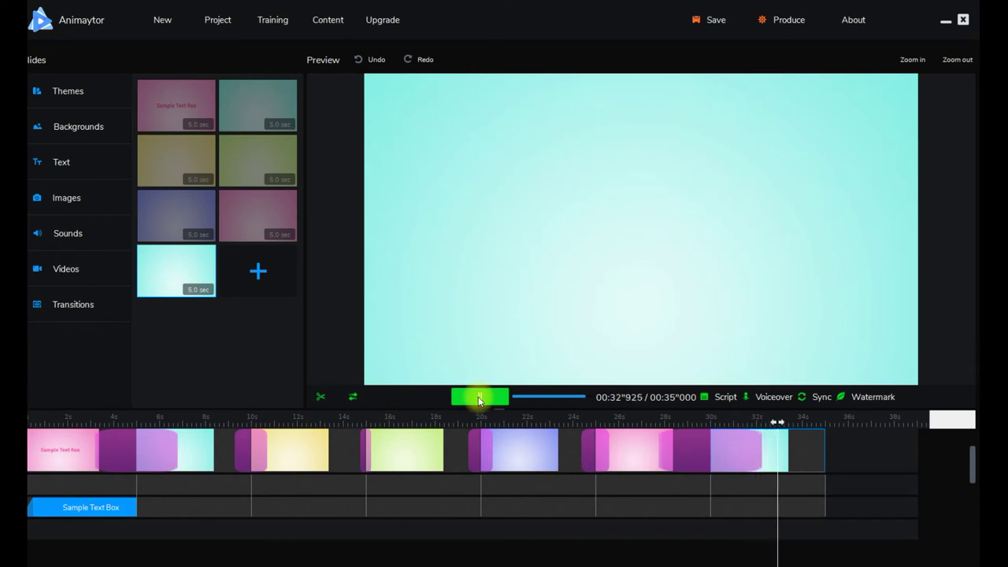
left_click(480, 398)
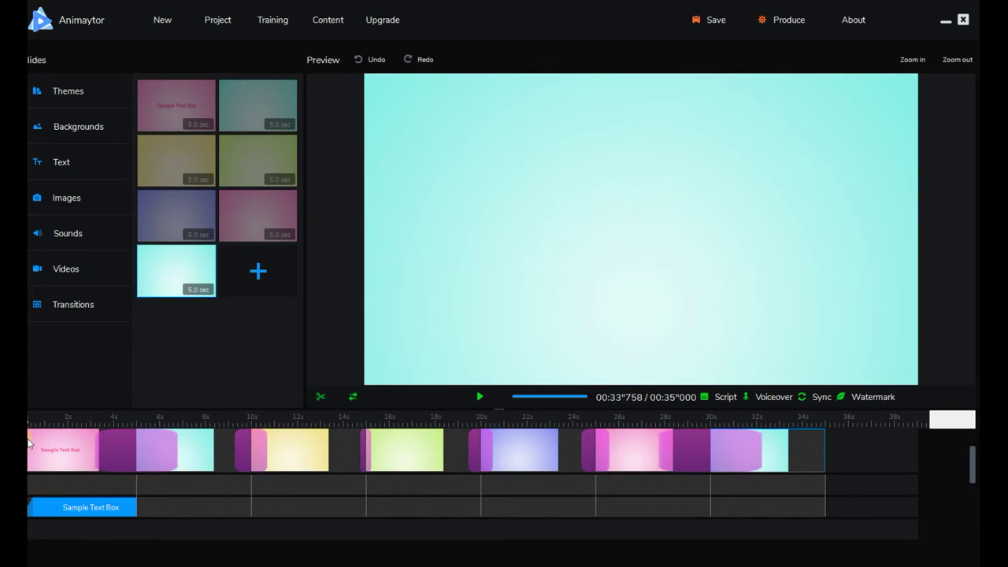
Step: Move the Sample Text Box on the first slide up near the slide's upper edge and keep it selected
left_click(43, 446)
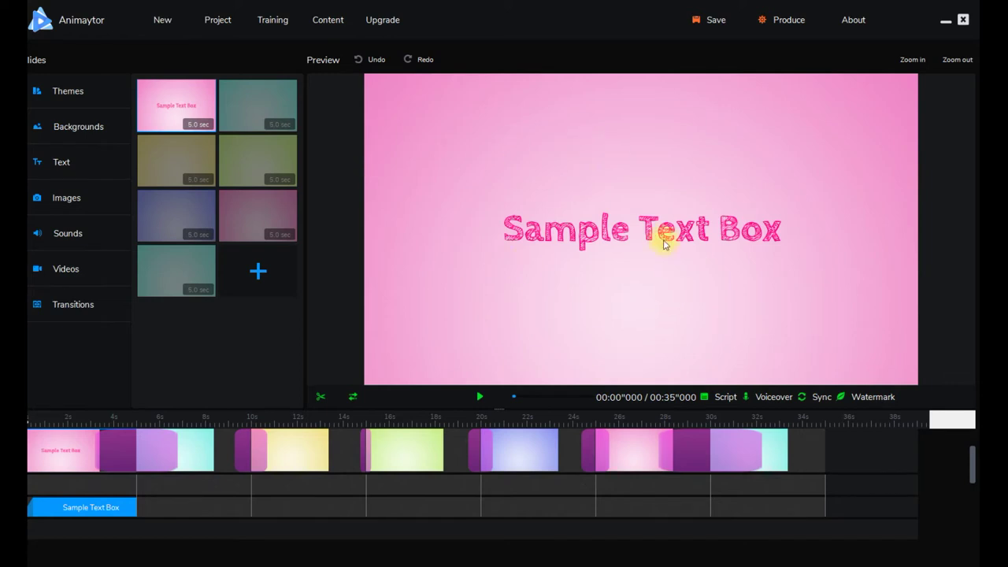
left_click_drag(657, 236, 661, 142)
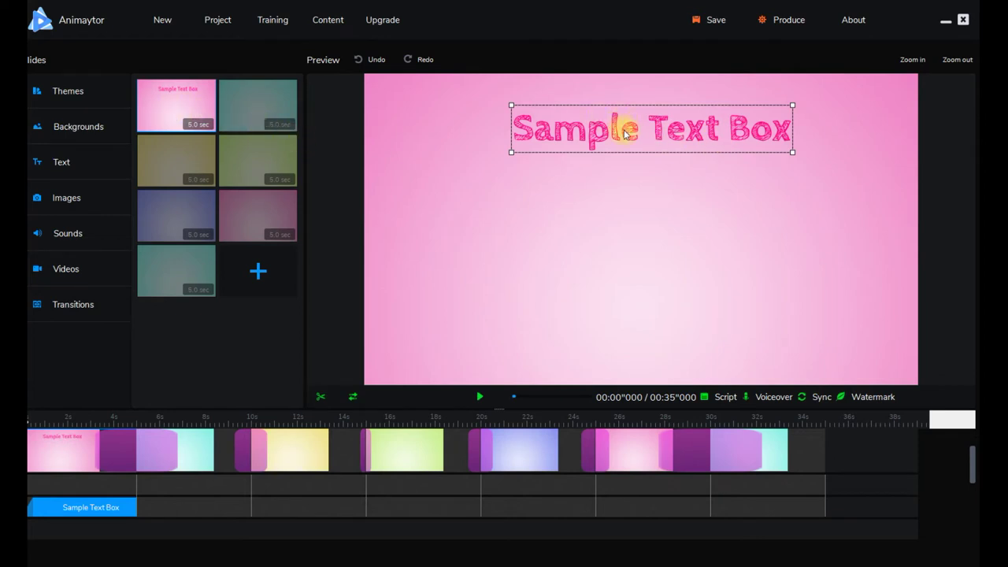
right_click(646, 131)
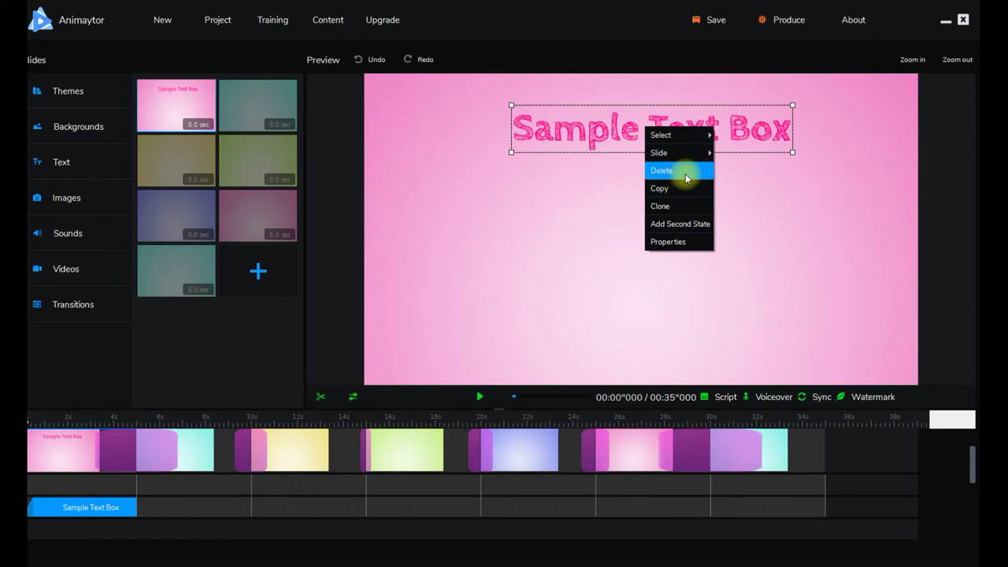
mouse_move(689, 140)
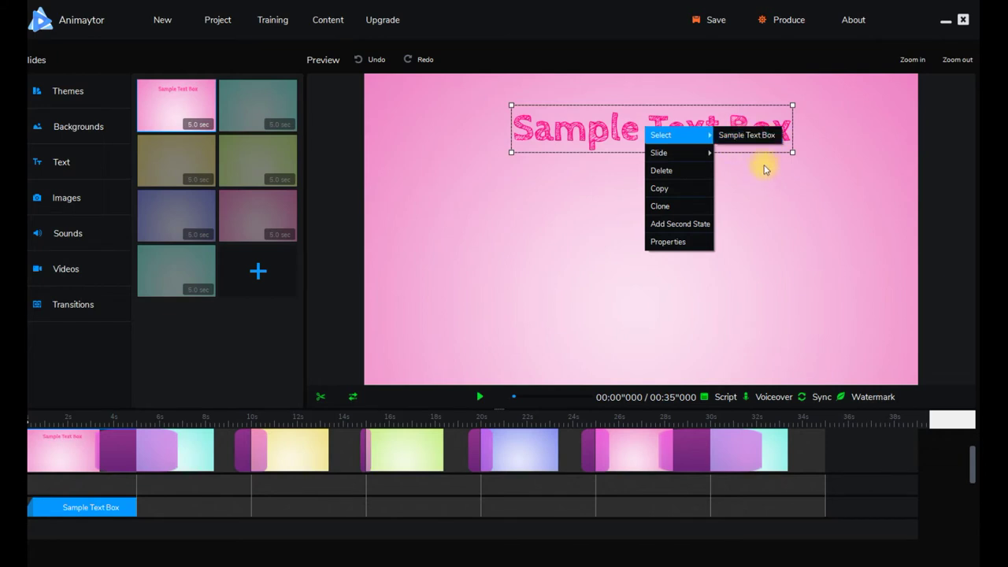
left_click(755, 136)
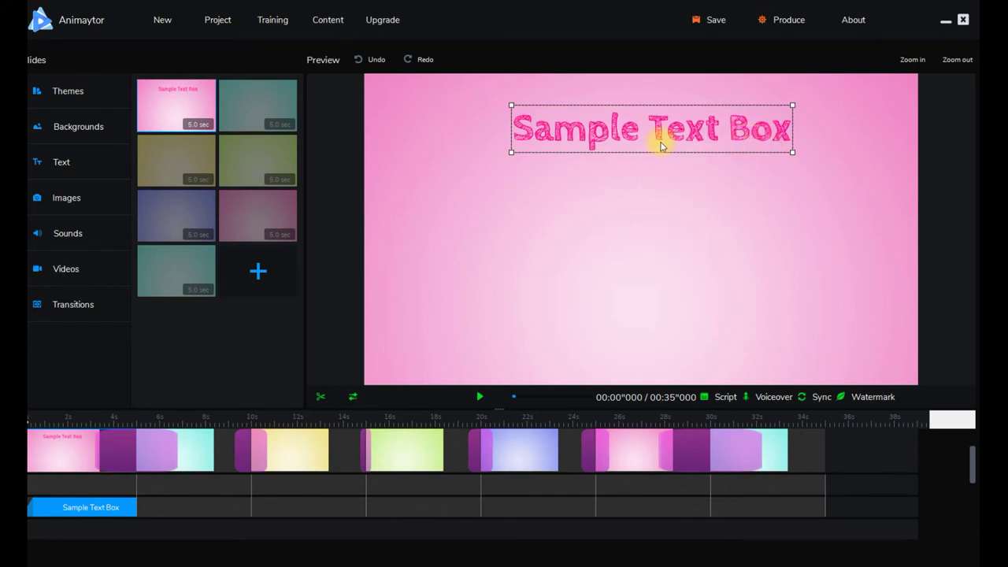
Step: Copy the Sample Text Box and paste a duplicate below it on the first slide
right_click(638, 132)
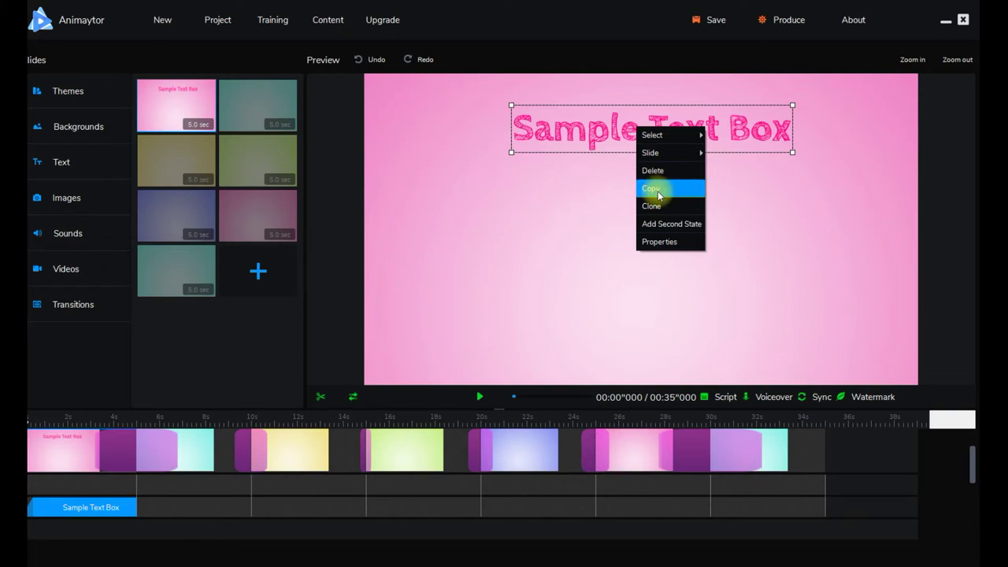
left_click(661, 190)
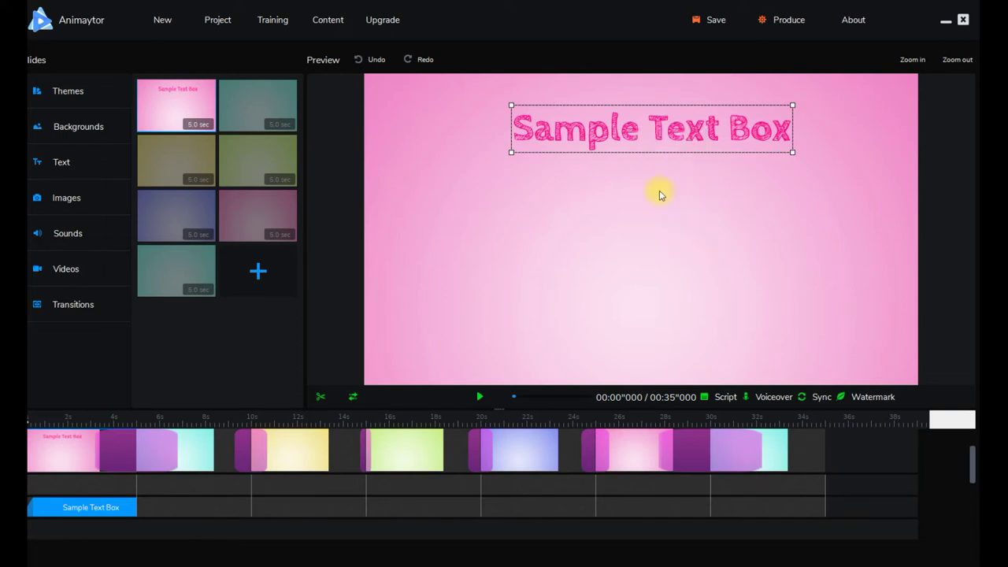
right_click(508, 204)
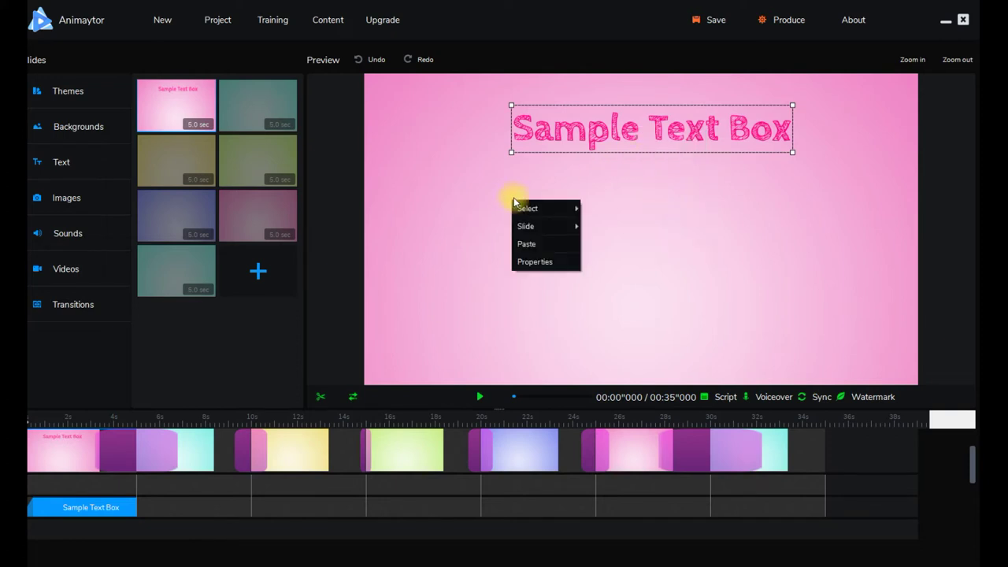
left_click(540, 243)
Step: Delete the pasted copy of the Sample Text Box from the first slide
left_click(620, 240)
right_click(636, 236)
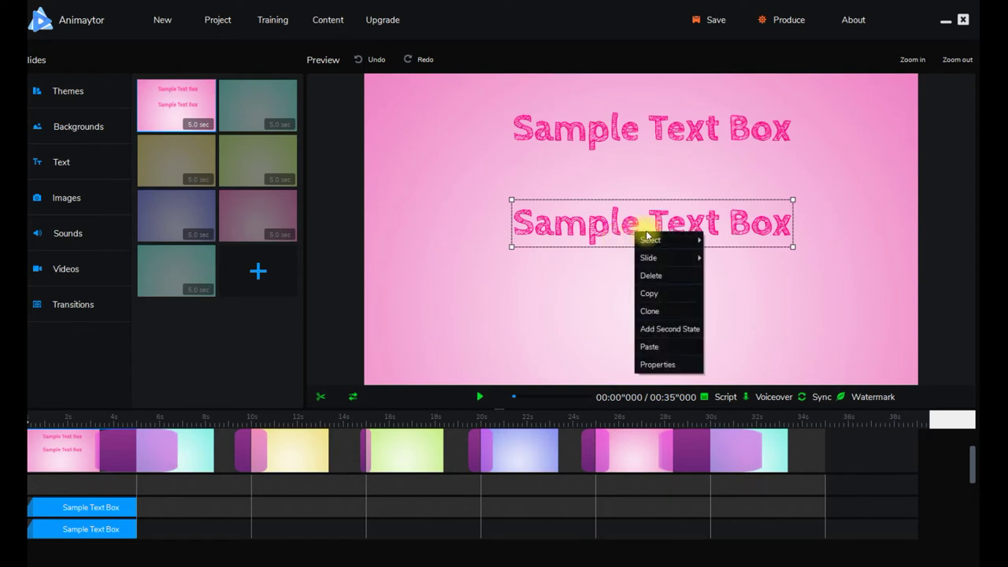
left_click(675, 280)
Step: Clone the Sample Text Box and place the clone below the original, shifted toward the slide's left edge
left_click(616, 134)
right_click(621, 133)
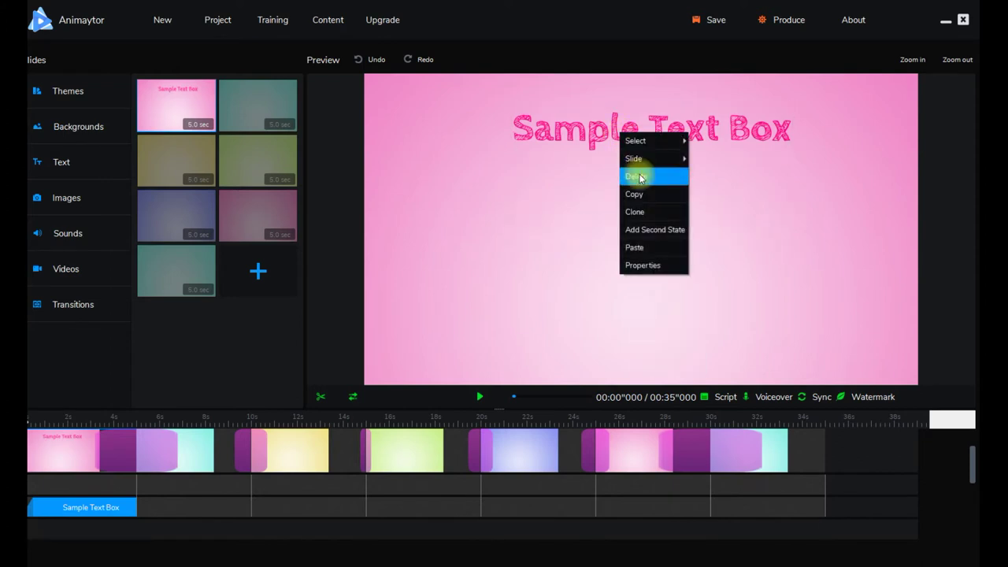
left_click(662, 211)
left_click(693, 167)
mouse_move(693, 167)
left_mouse_down()
mouse_move(637, 188)
mouse_move(499, 196)
mouse_move(468, 216)
left_mouse_up()
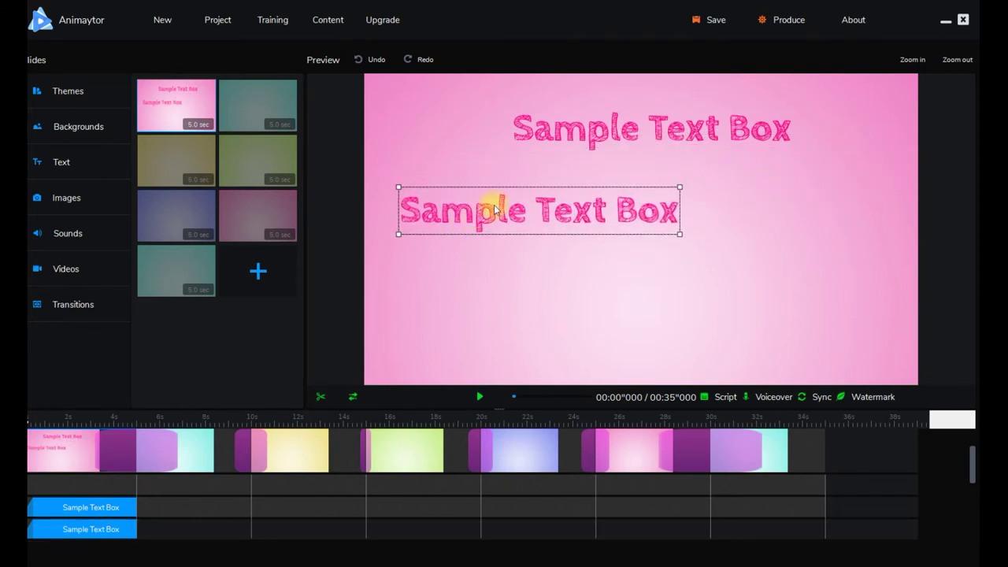
Step: Delete the cloned text box from the first slide
right_click(494, 208)
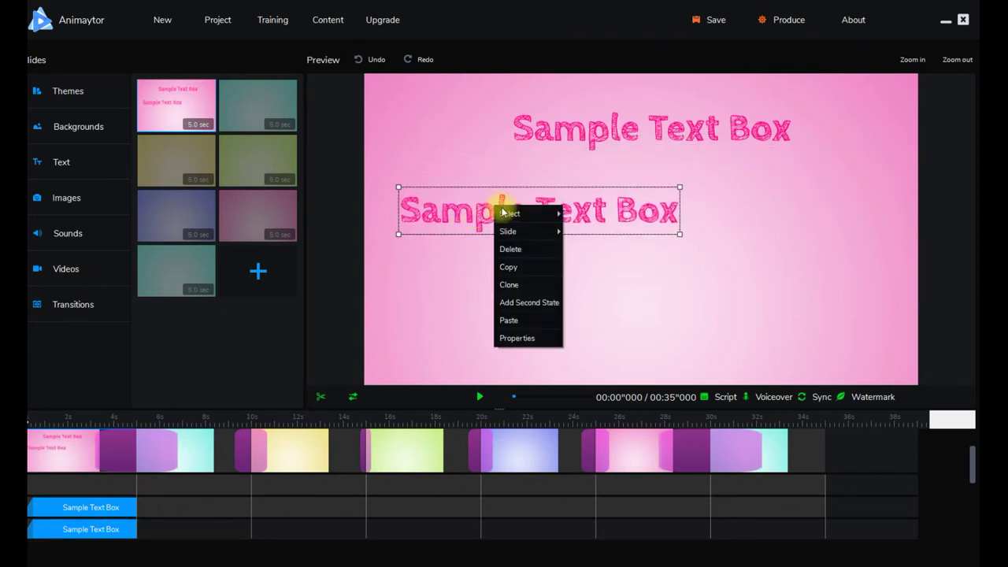
left_click(534, 251)
Step: Add a second state to the Sample Text Box, placing that state at the slide's bottom edge and the original near the slide's top edge
left_click(657, 149)
right_click(657, 136)
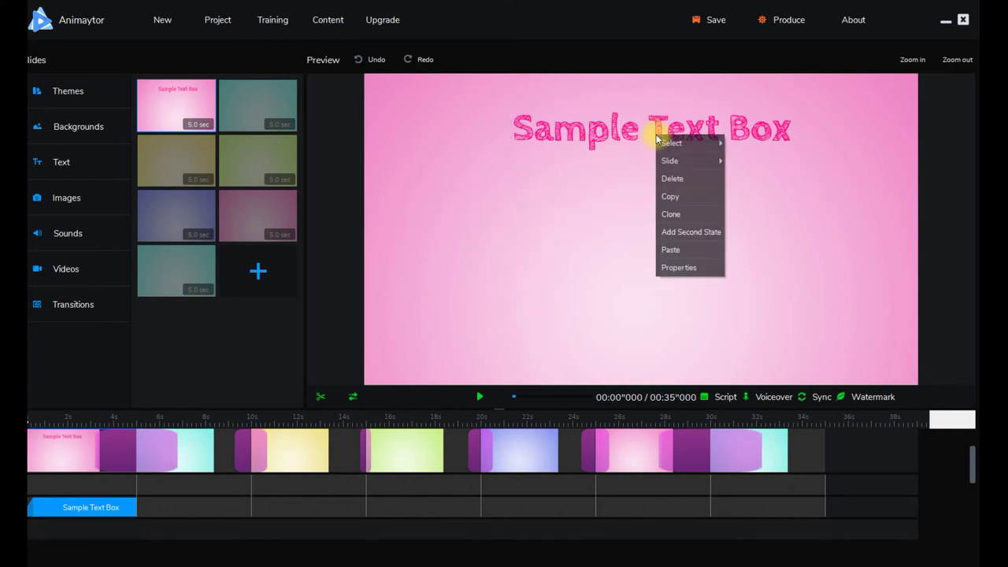
left_click(674, 230)
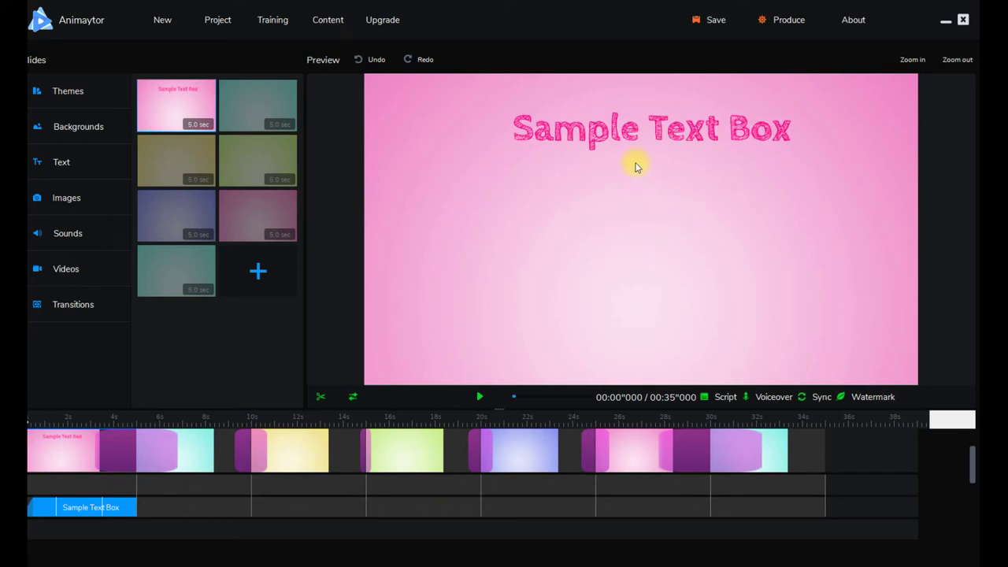
left_click(625, 135)
left_click_drag(689, 212, 588, 359)
left_click_drag(609, 148, 597, 112)
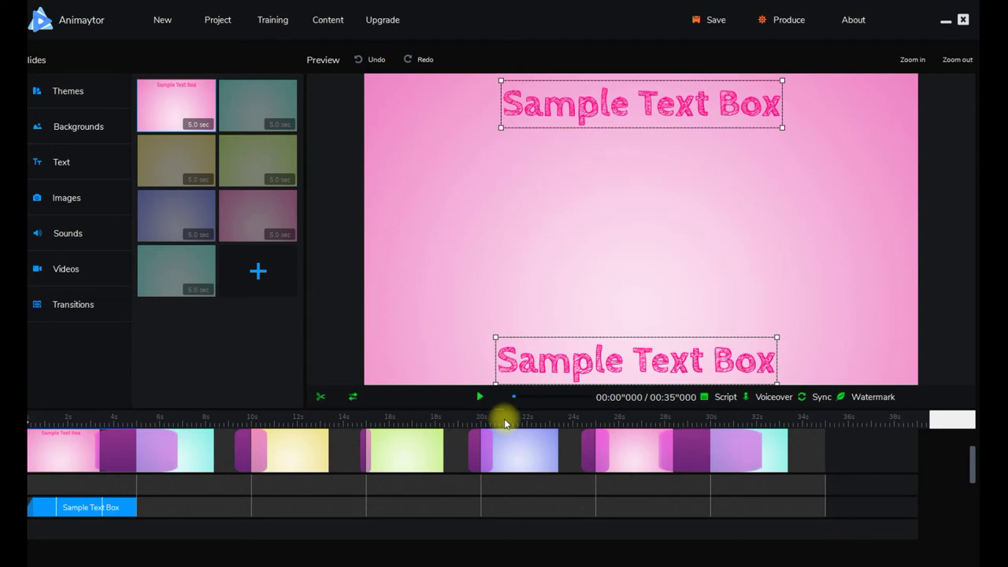
Step: Preview the text movement and the transition into the second slide, and return the playhead to the start of the video
left_click(482, 399)
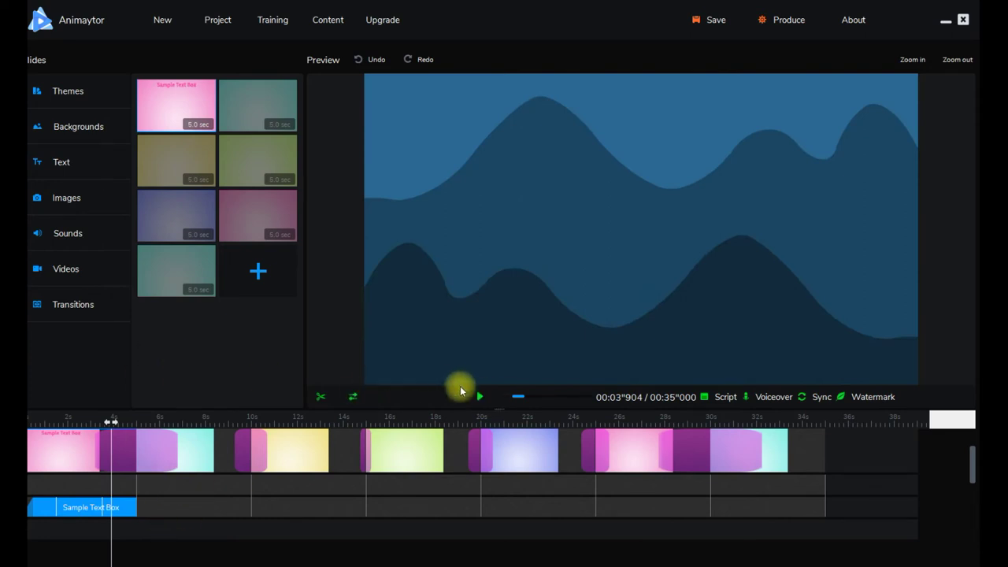
left_click(480, 396)
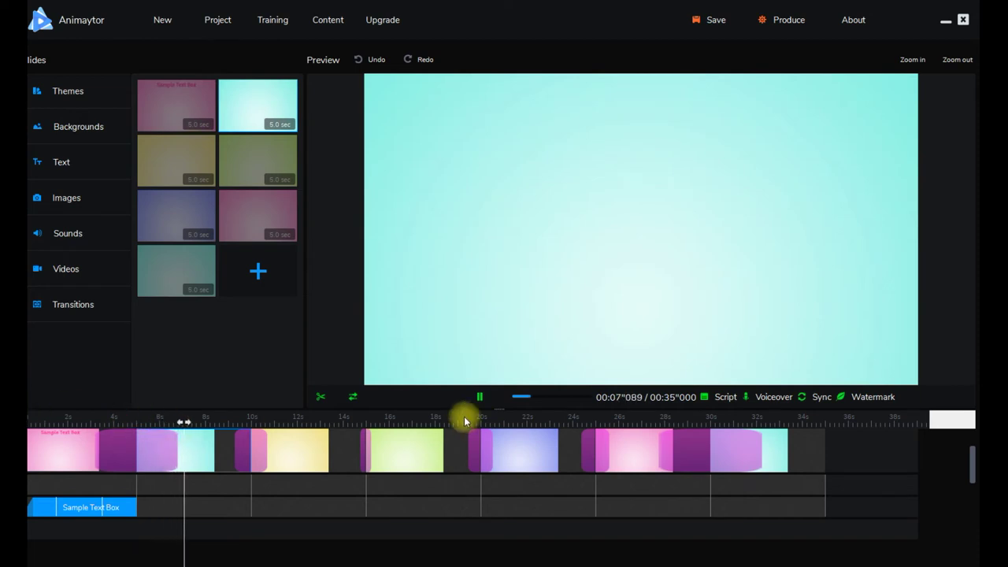
left_click(479, 398)
left_click_drag(196, 418, 76, 423)
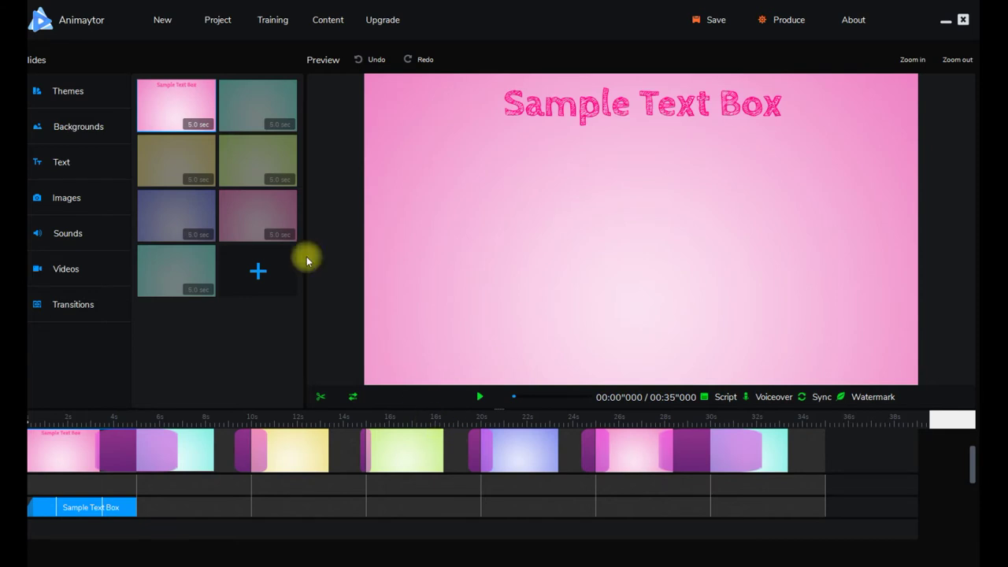
Step: Add and remove an extra text box in the text settings, and replace Text Box 1's wording with "Hello World!! hOW ARE YOU DOING TODAY???"
left_click(77, 165)
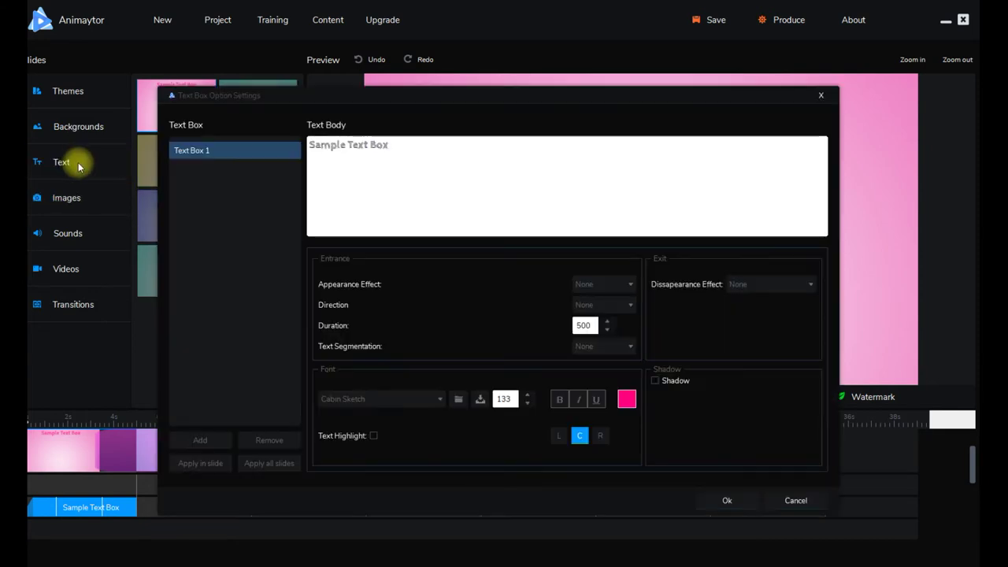
left_click(204, 446)
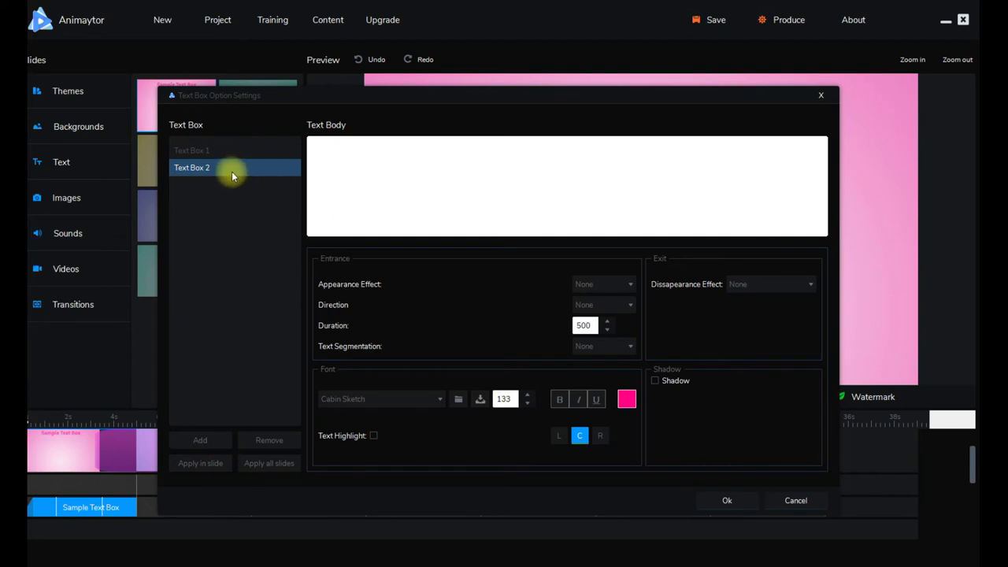
left_click(272, 442)
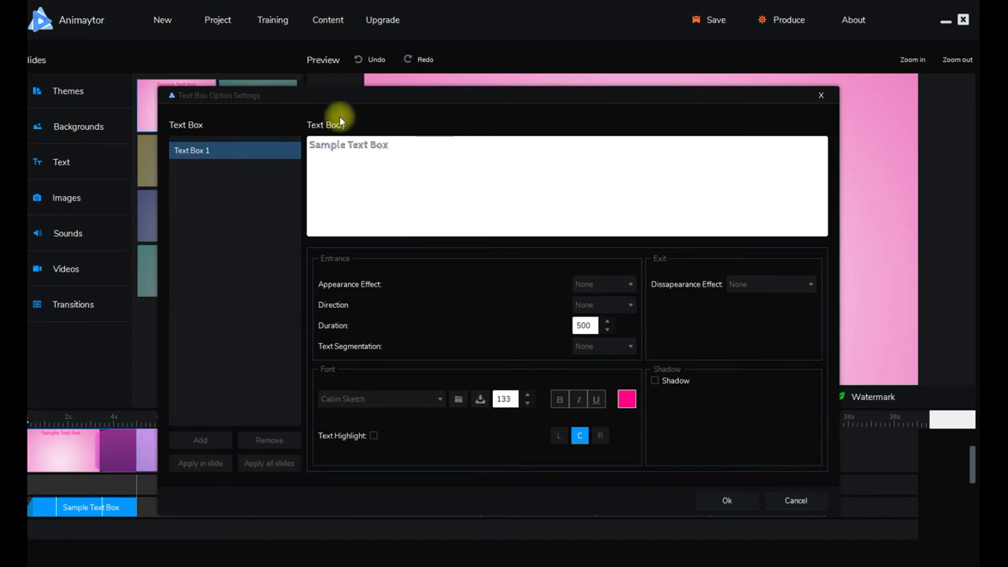
left_click_drag(441, 153, 275, 146)
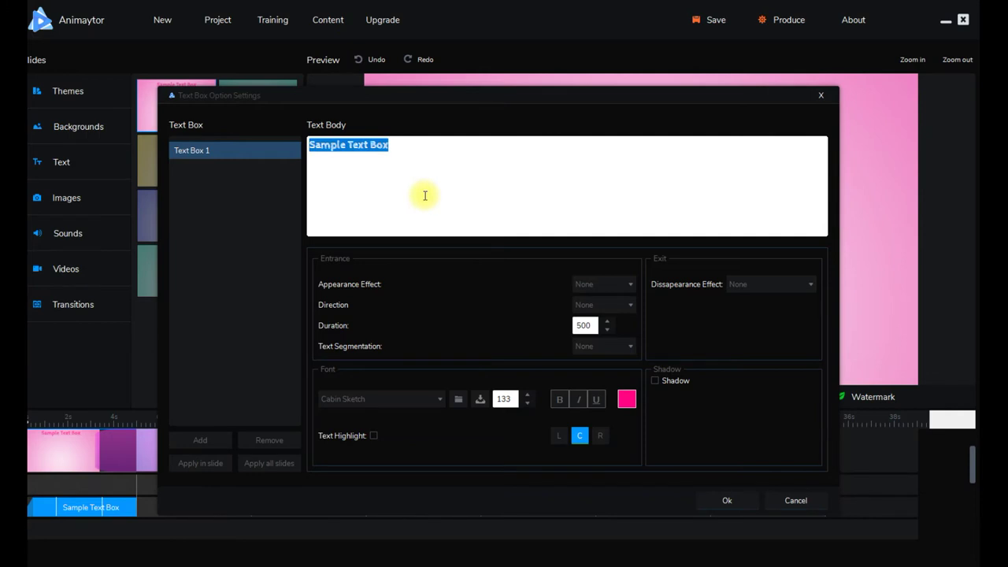
type("H")
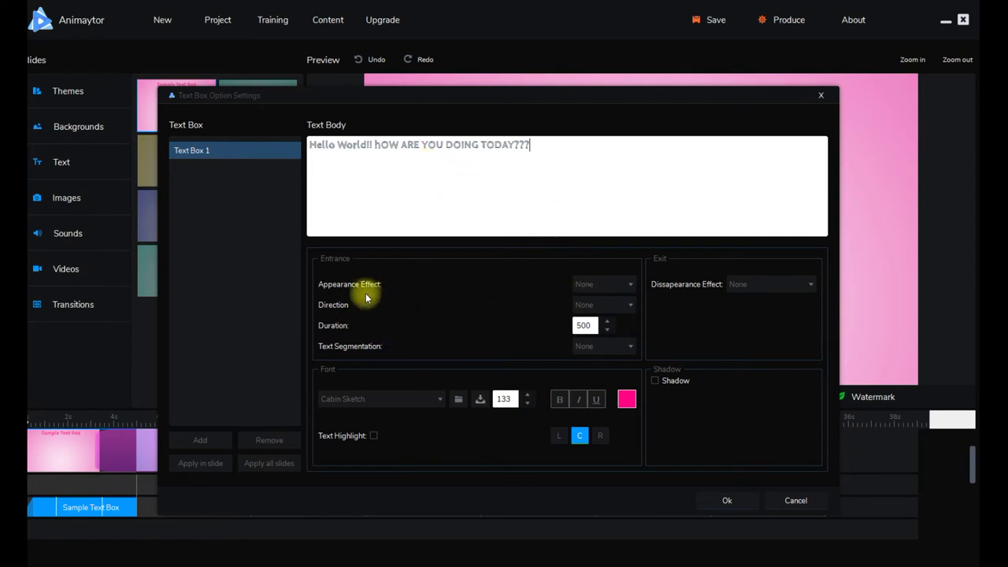
Step: Set the text box's entrance to the Fly in appearance effect with the Left to Right direction
left_click(630, 289)
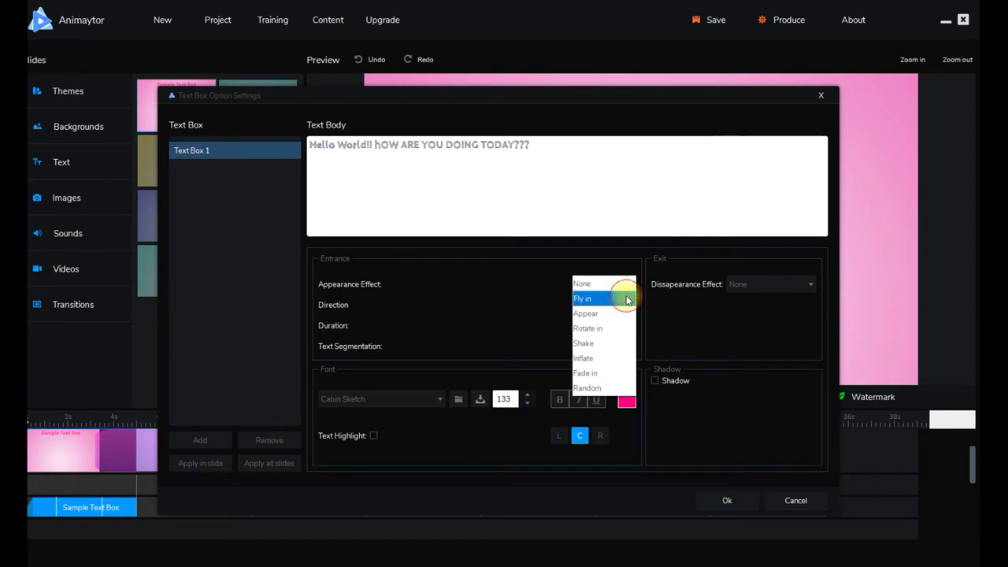
left_click(628, 300)
left_click(626, 305)
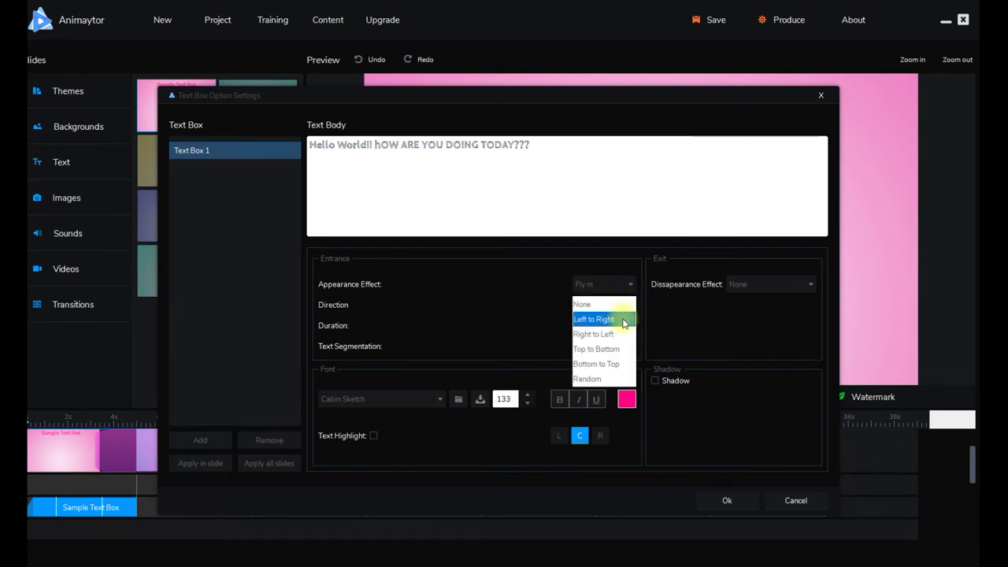
left_click(624, 319)
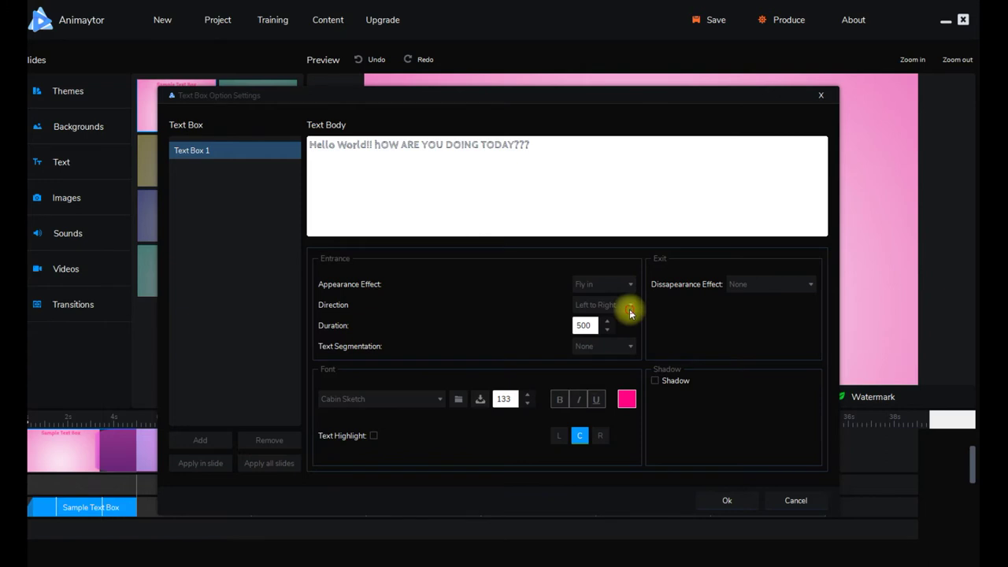
left_click(629, 306)
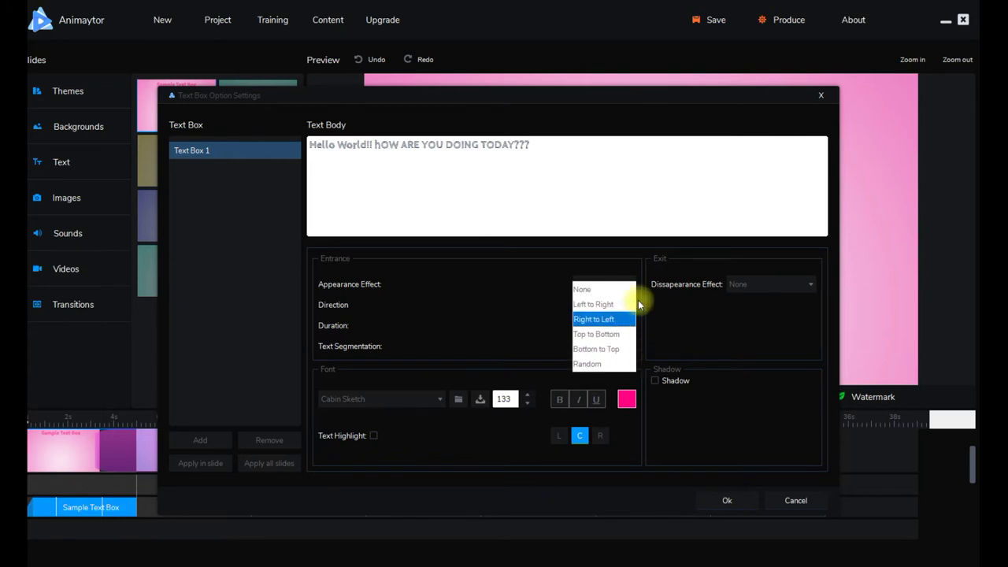
left_click(508, 286)
left_click(621, 285)
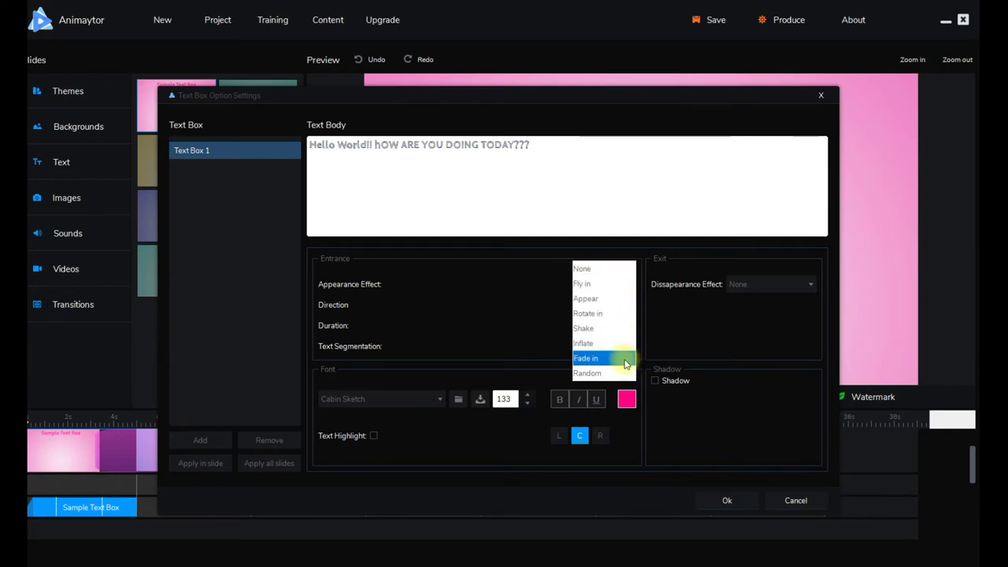
left_click(630, 283)
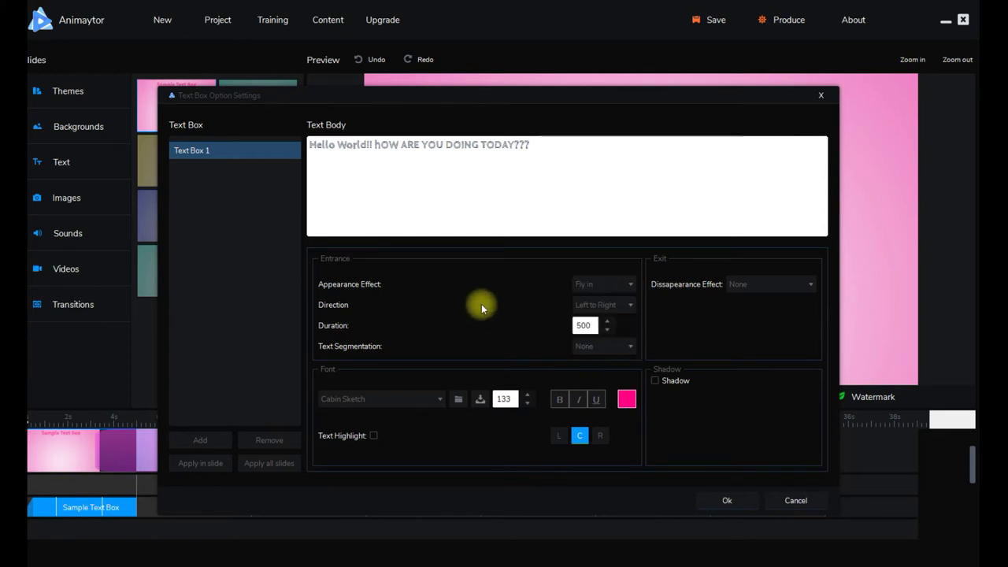
Step: Set the text segmentation to Word by Word, apply the text settings and preview the text animation on the first slide
left_click(631, 350)
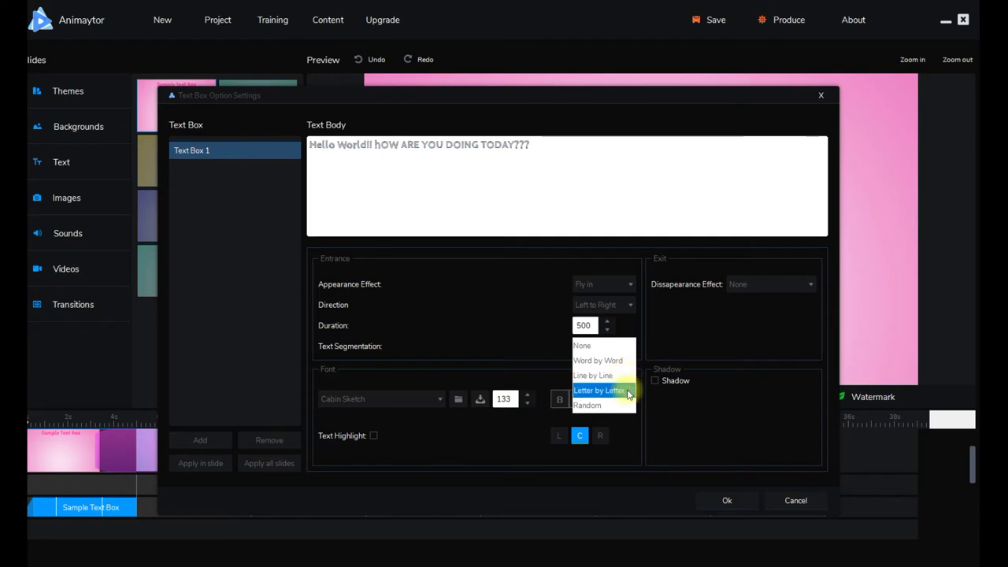
left_click(625, 360)
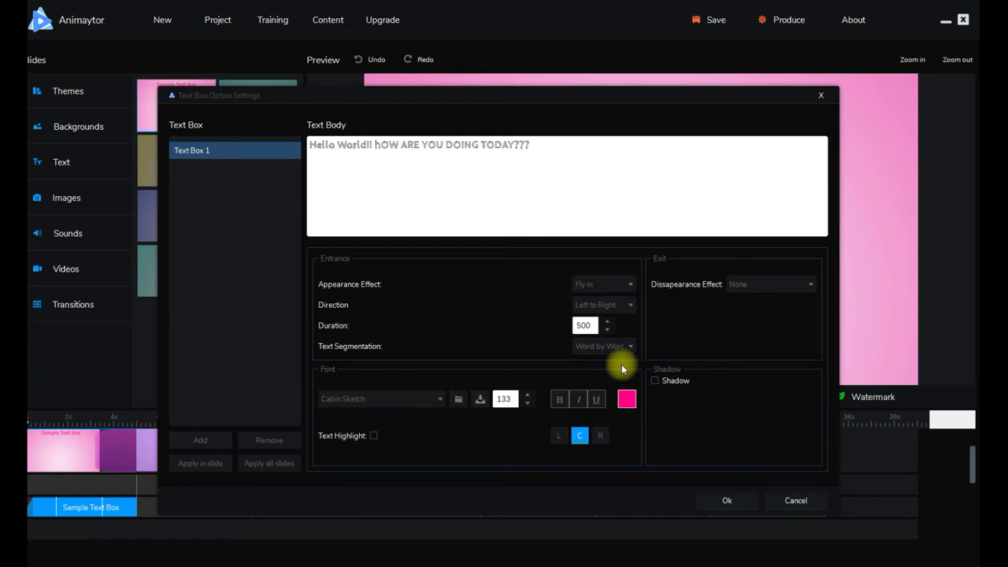
left_click(730, 502)
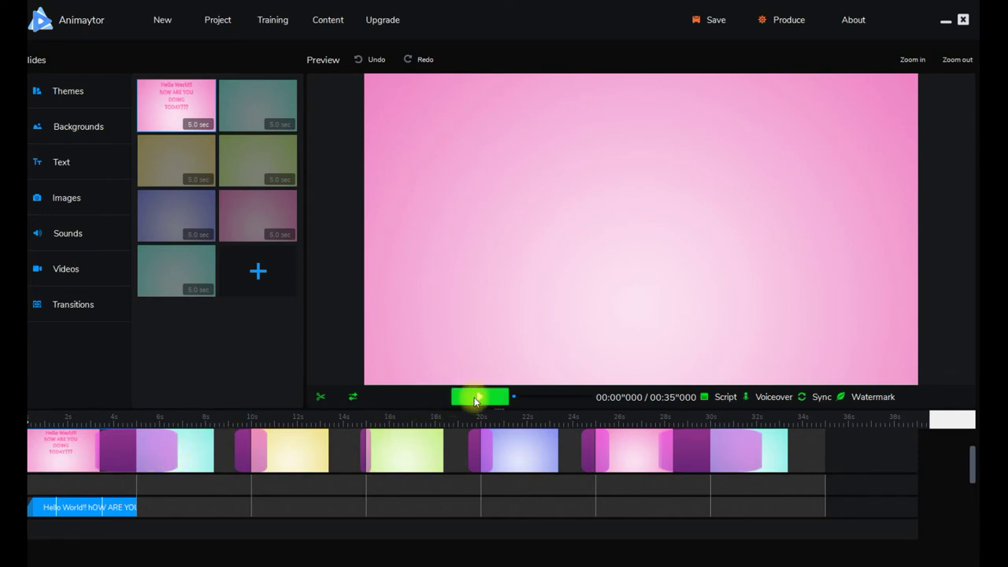
left_click(480, 397)
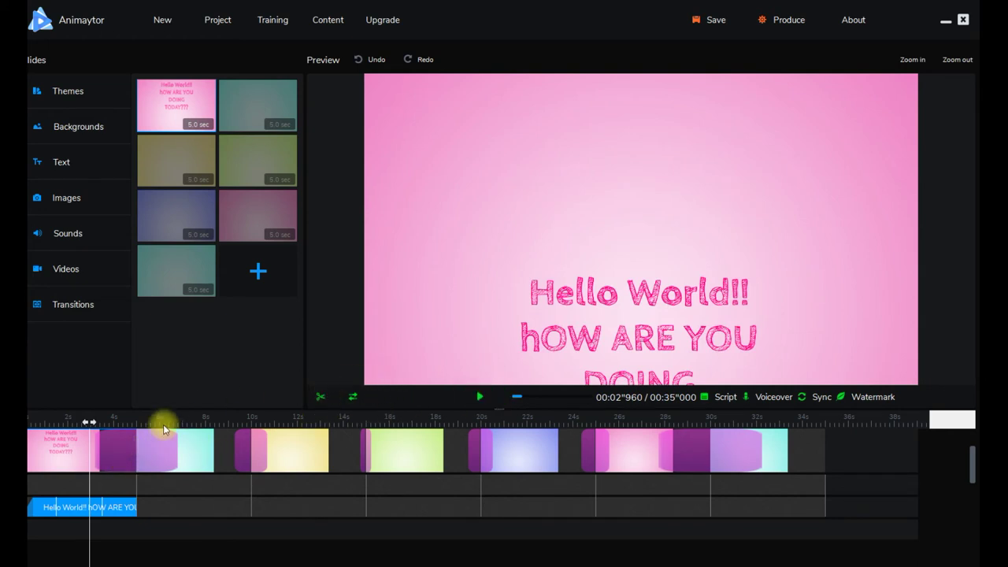
Step: Reopen the settings of the first slide's Hello World text box and change its font to Broadway
double_click(575, 319)
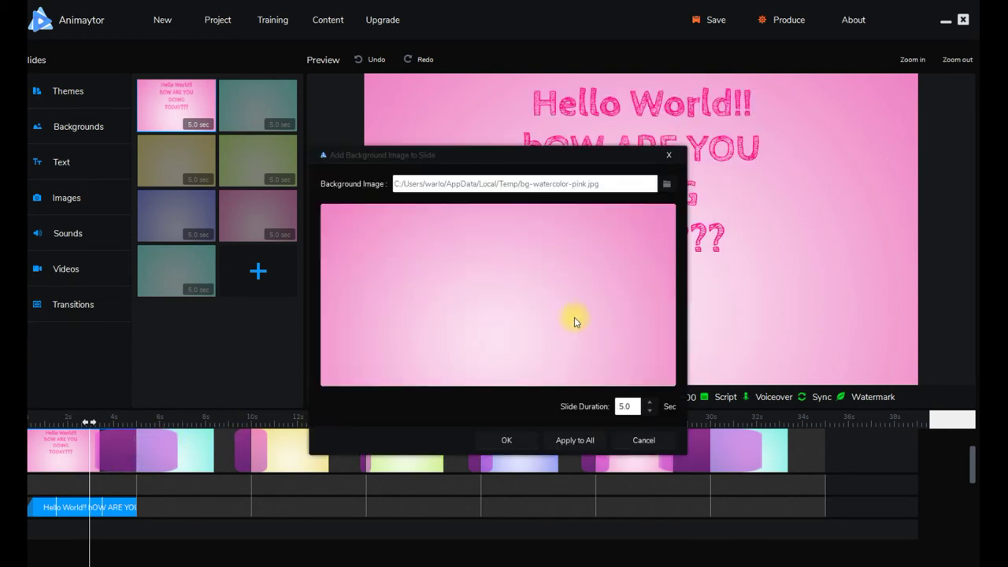
left_click(669, 155)
double_click(671, 151)
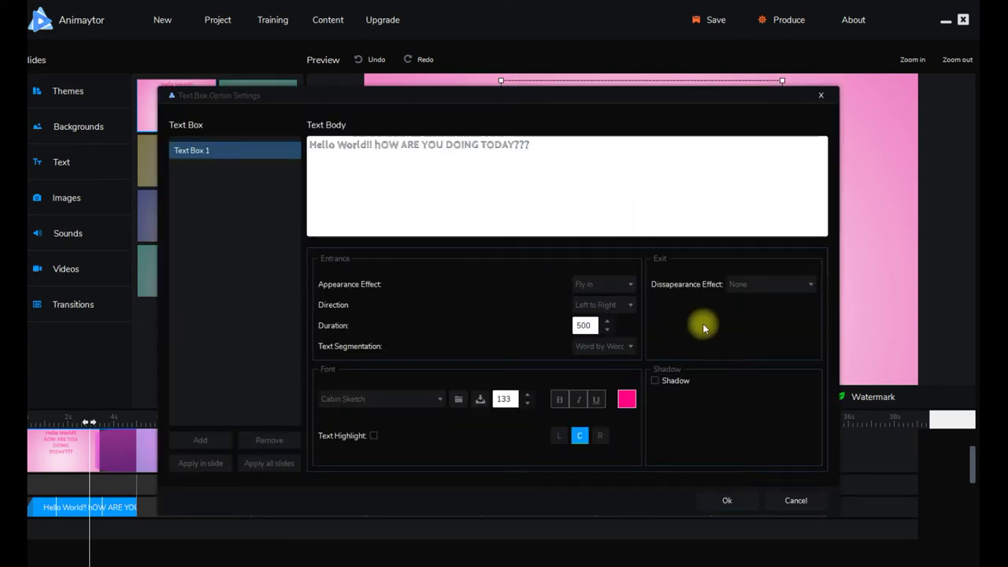
left_click(438, 400)
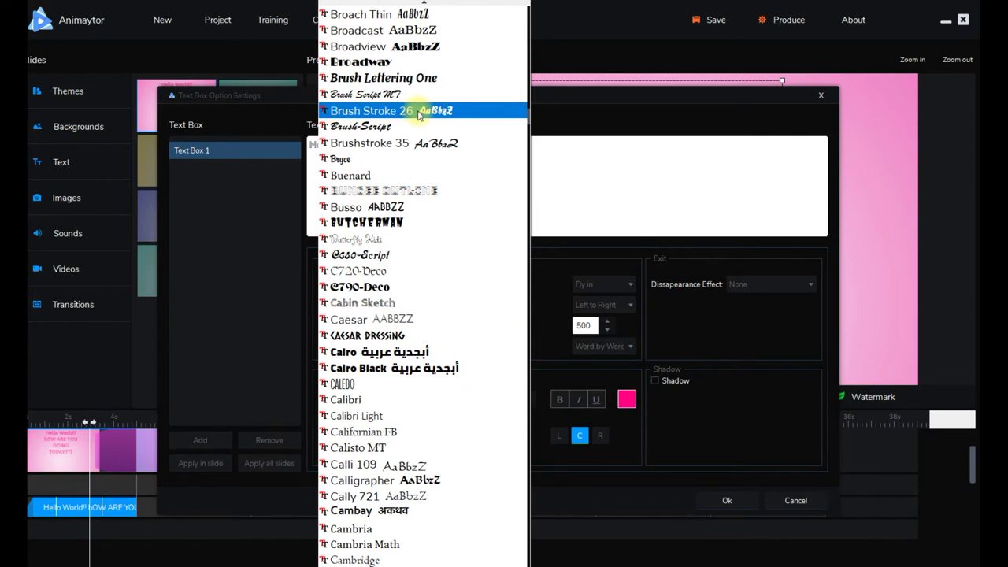
left_click(441, 62)
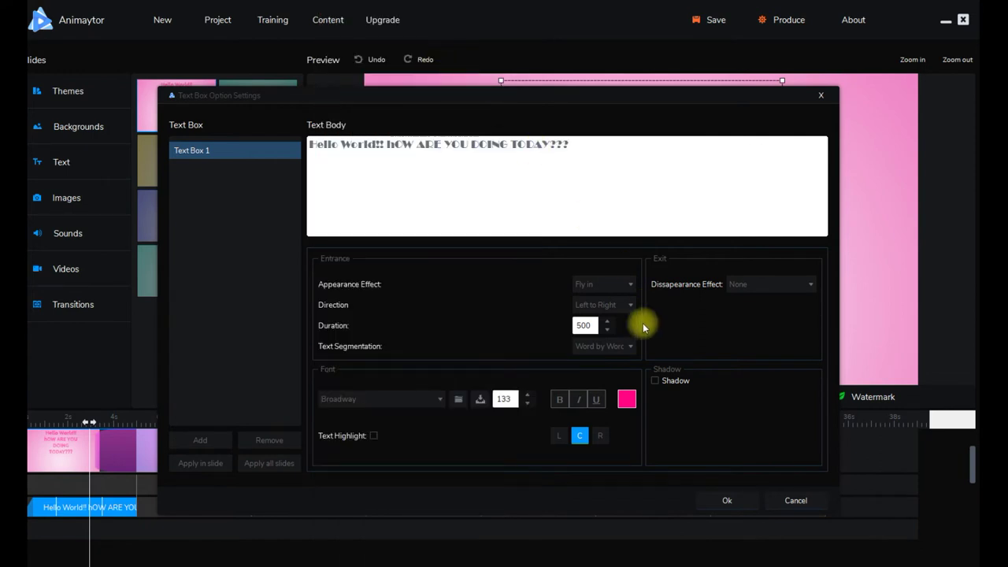
Step: Make the text bold, italic and underlined with a text highlight, and set its entrance to Appear with Letter by Letter segmentation
double_click(502, 399)
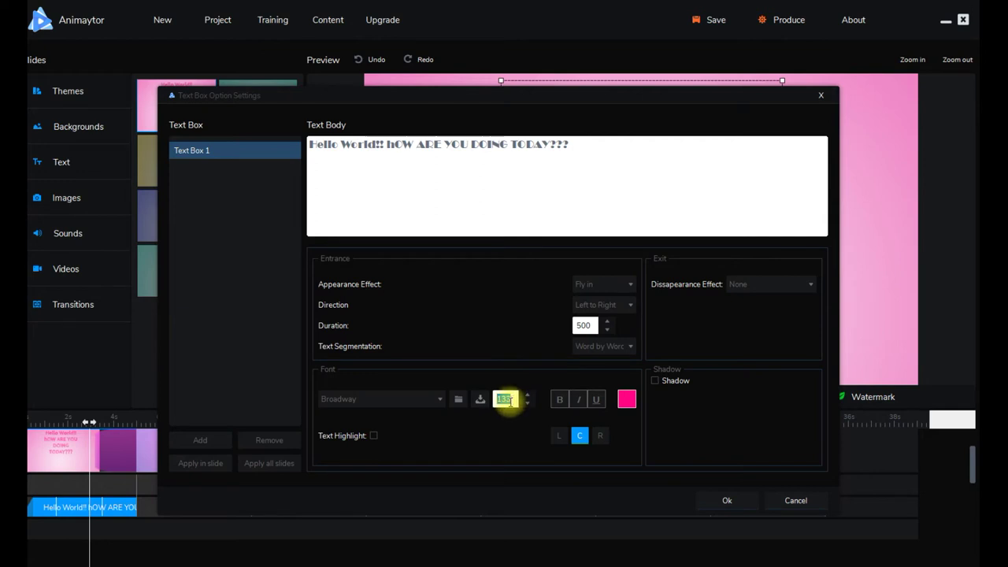
left_click(559, 399)
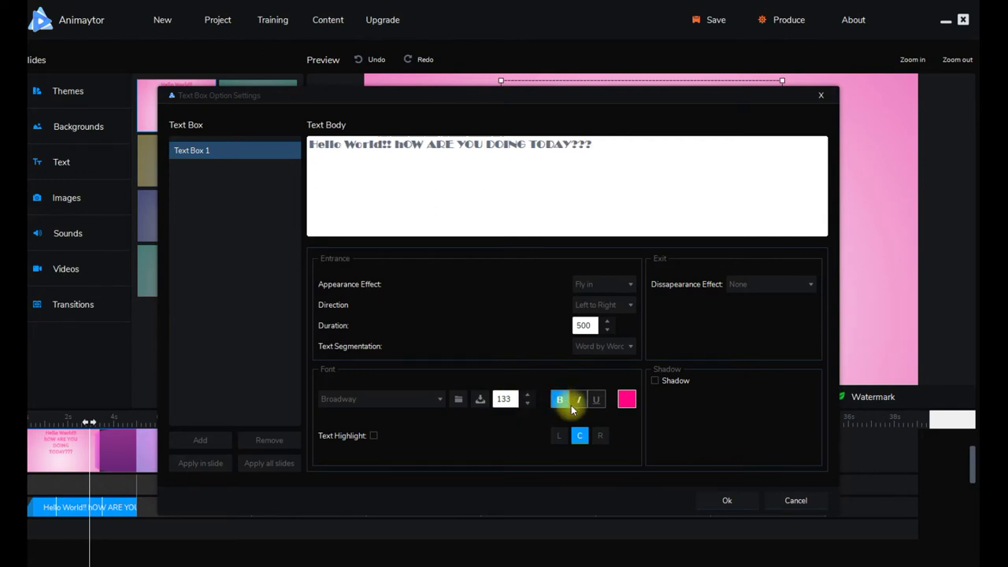
left_click(579, 400)
left_click(596, 401)
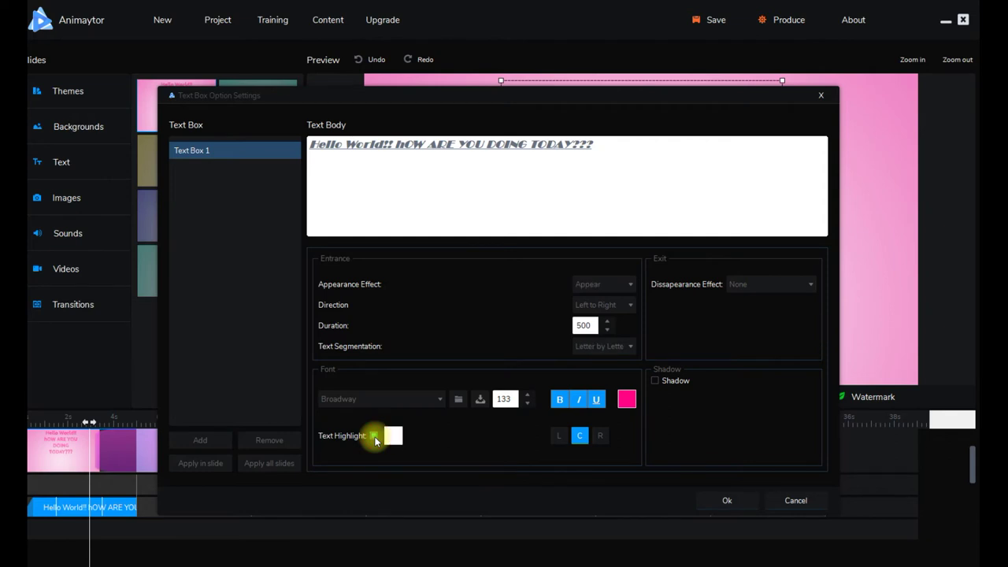
Step: Enable a black (#000000) text shadow with a distance of 10, and apply the text box settings
left_click(655, 382)
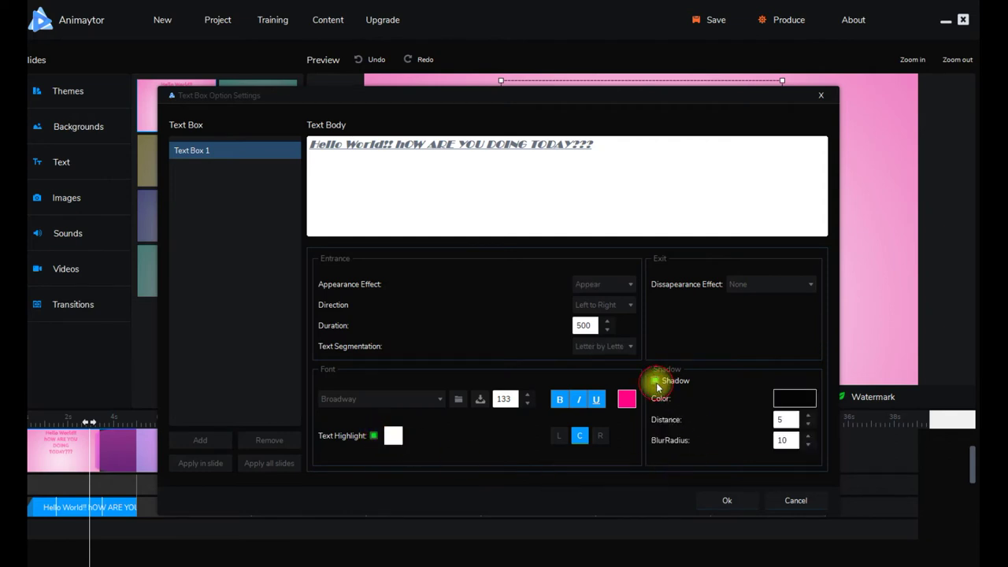
left_click(808, 416)
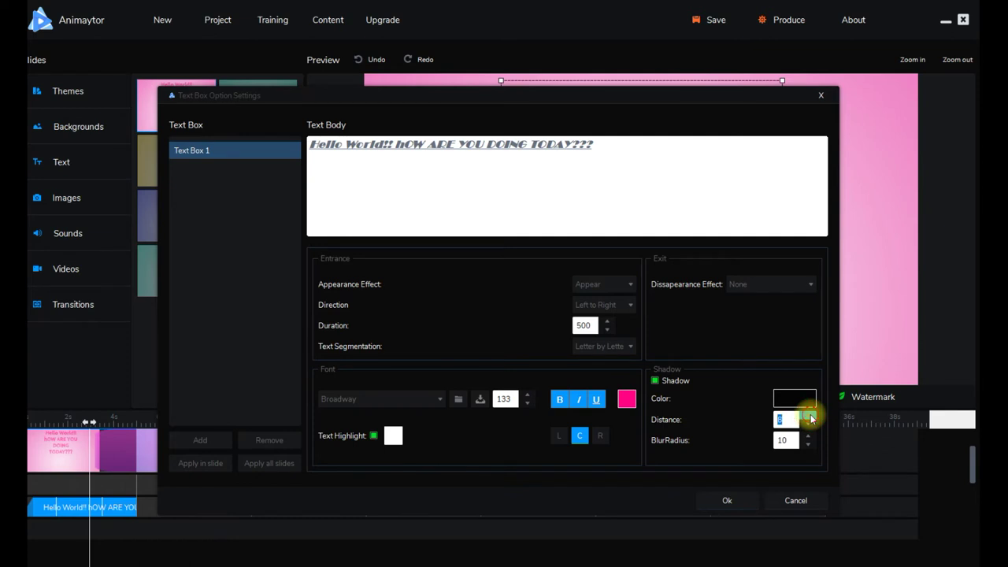
left_click(802, 401)
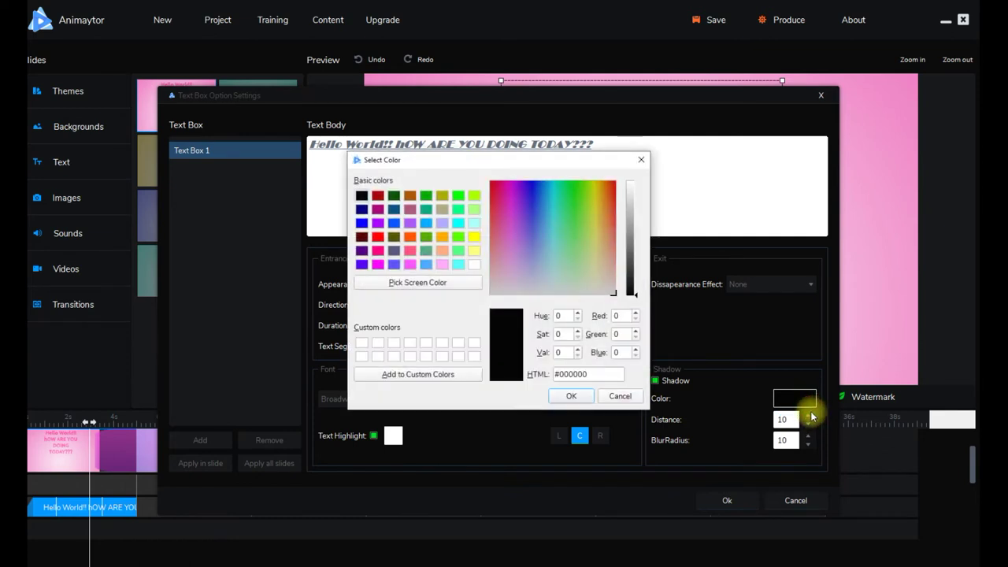
left_click(569, 397)
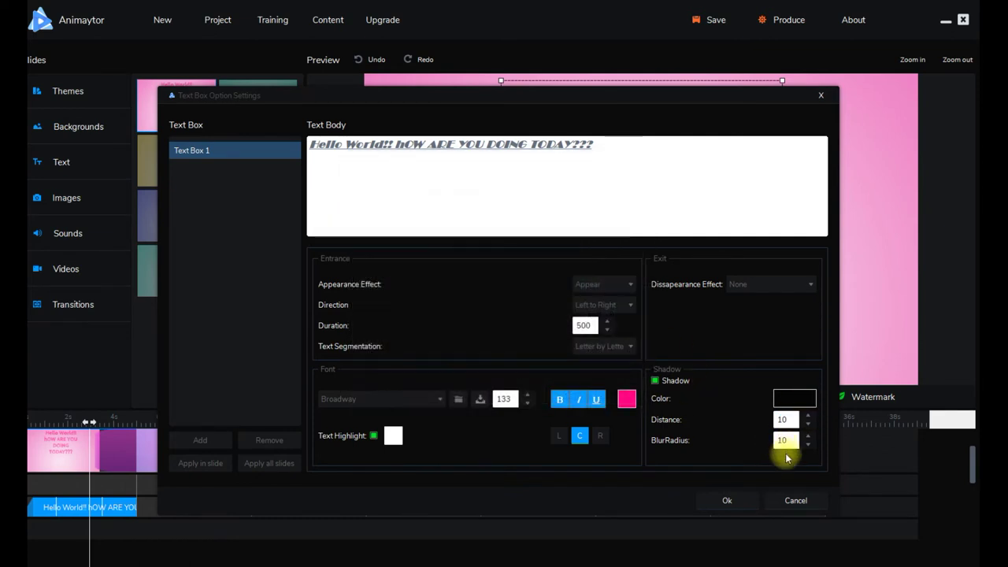
left_click(727, 503)
Step: Remove the text highlight from the Hello World text box, apply the change and select the text box on the slide
left_click(622, 205)
double_click(597, 204)
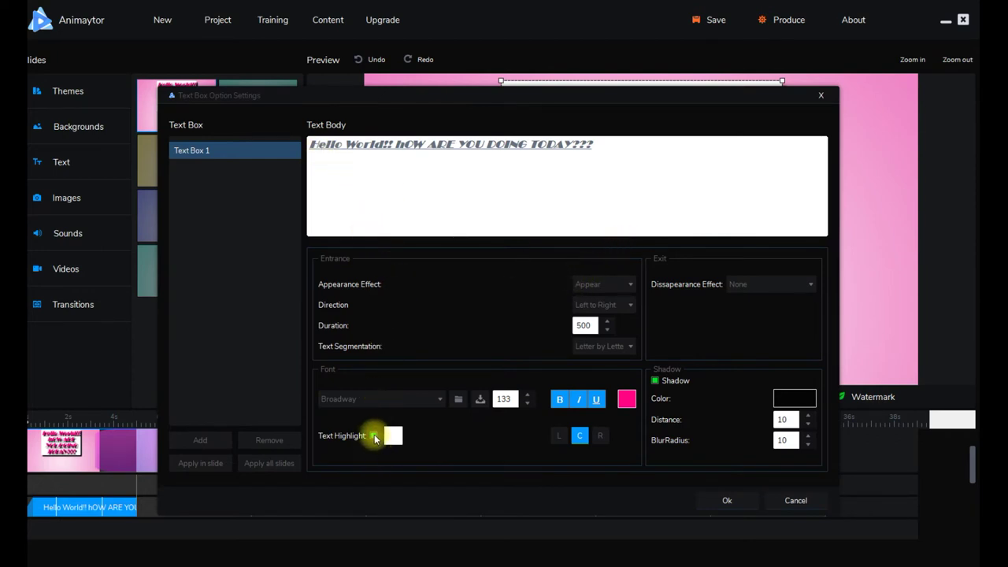
left_click(732, 501)
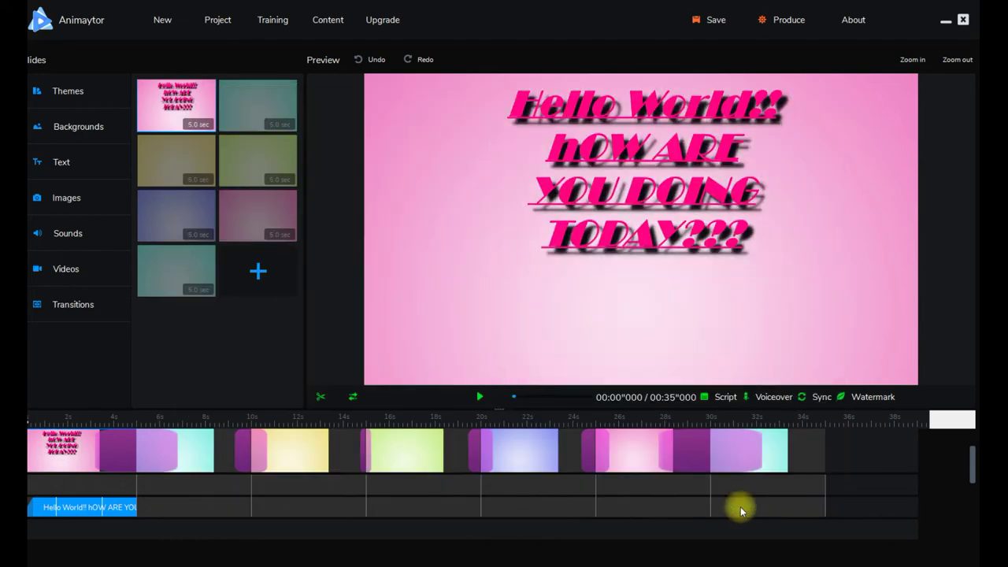
left_click(630, 232)
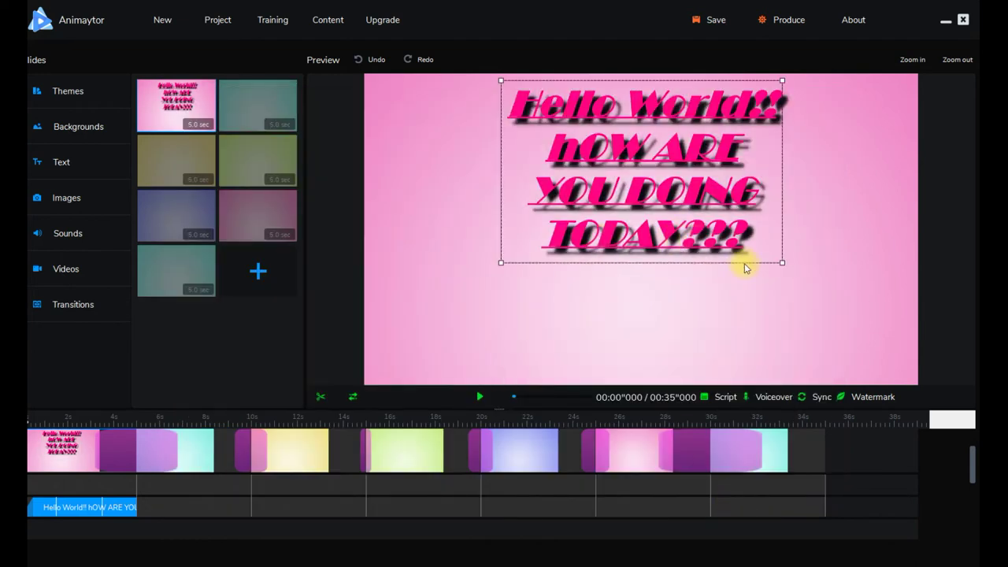
Step: Reposition the Hello World text box on the first slide, turn off its bold formatting and set its font size to 70
left_click_drag(716, 234, 655, 202)
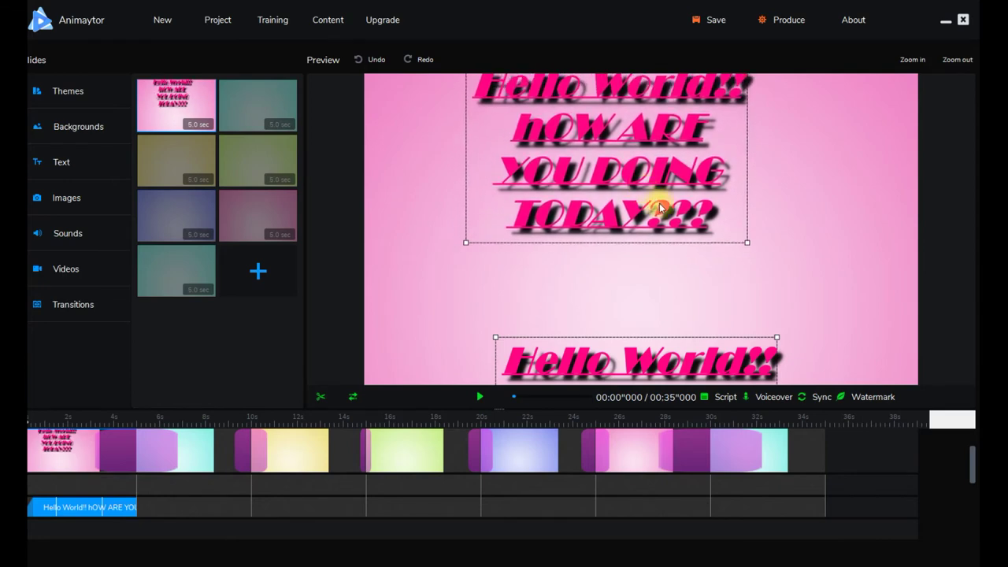
double_click(686, 225)
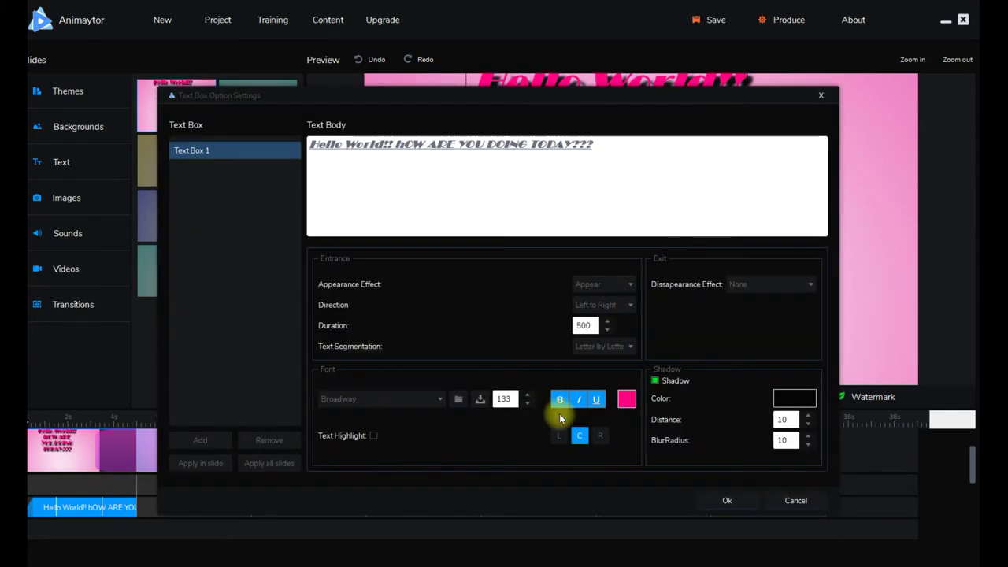
left_click(560, 402)
left_click(559, 402)
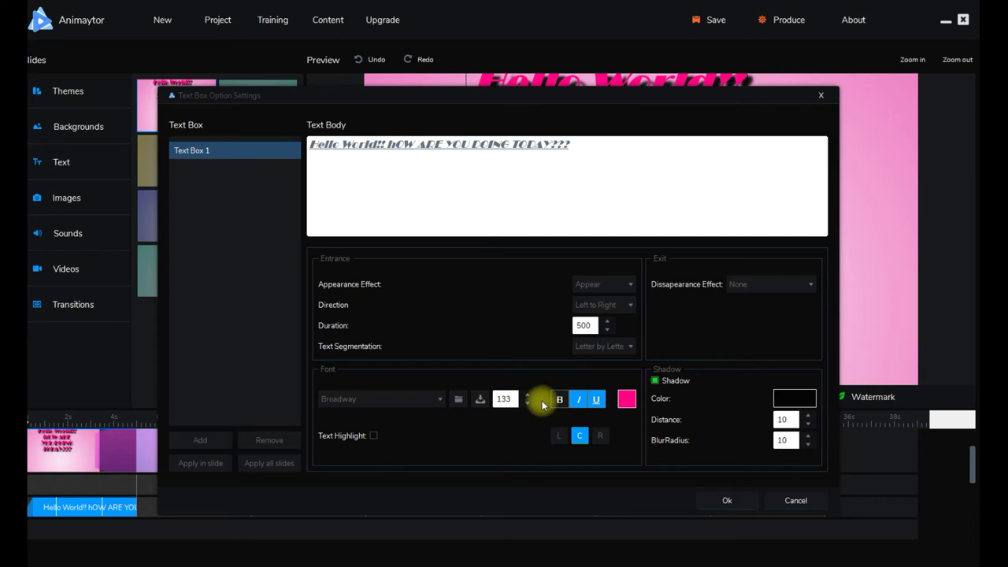
double_click(504, 399)
left_click(727, 500)
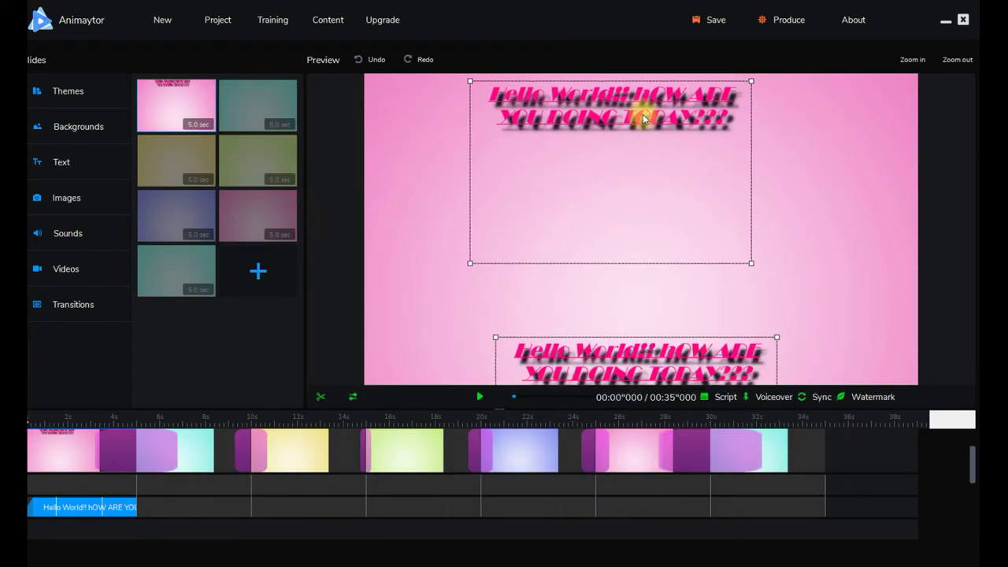
Step: Preview the first slide's text animation and lengthen the text's entrance on the timeline to a duration of 1300
left_click(896, 246)
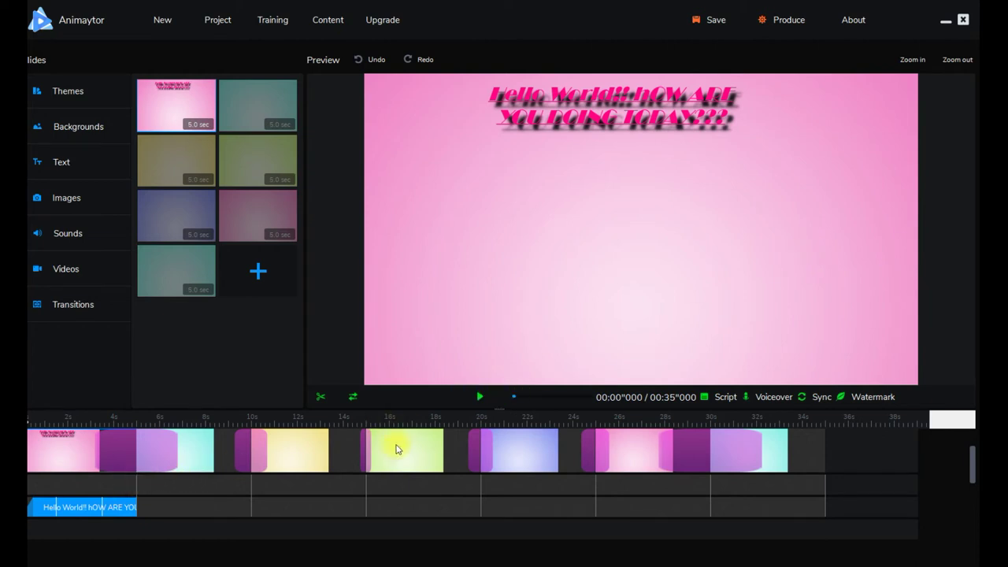
left_click(483, 399)
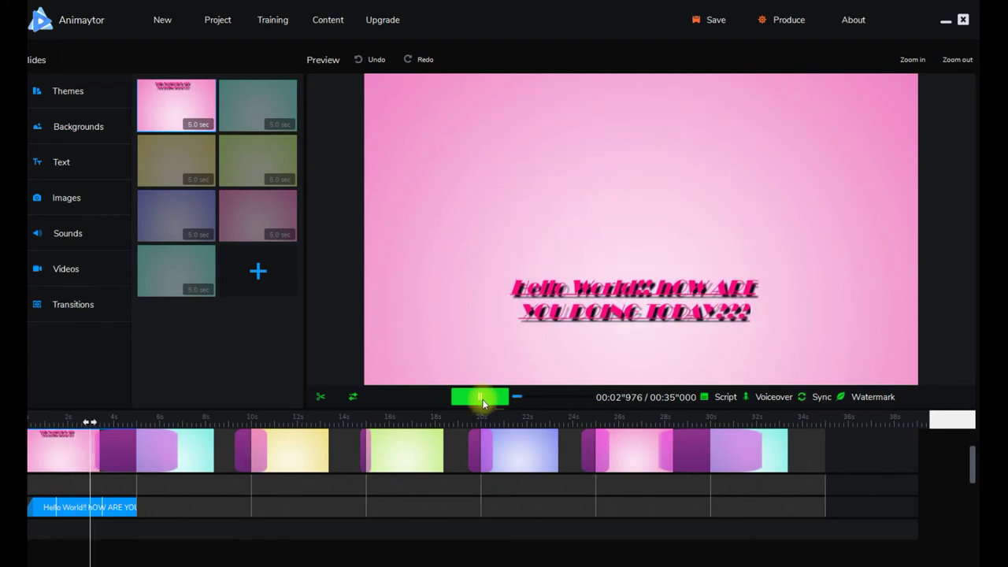
left_click(482, 398)
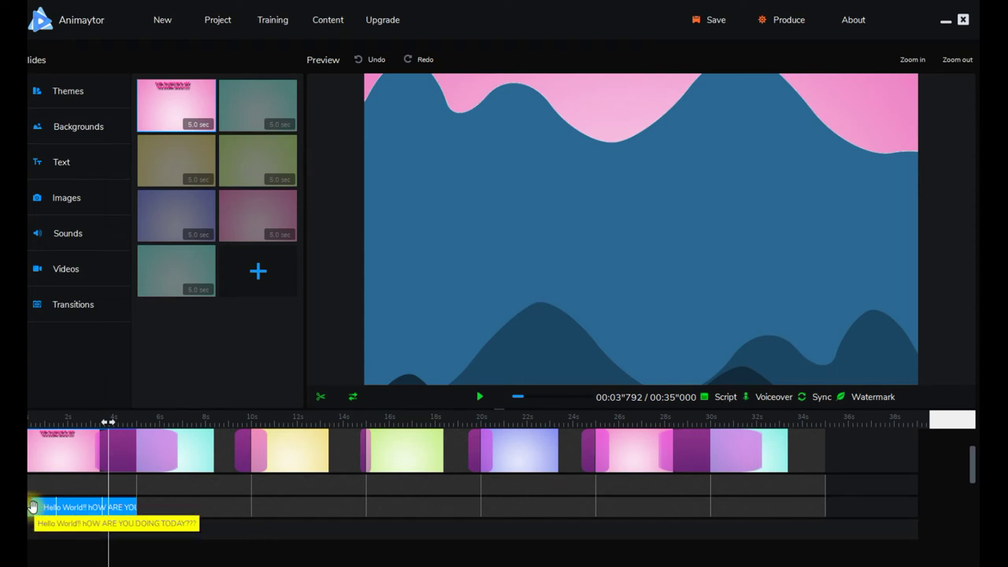
left_click_drag(34, 511, 71, 510)
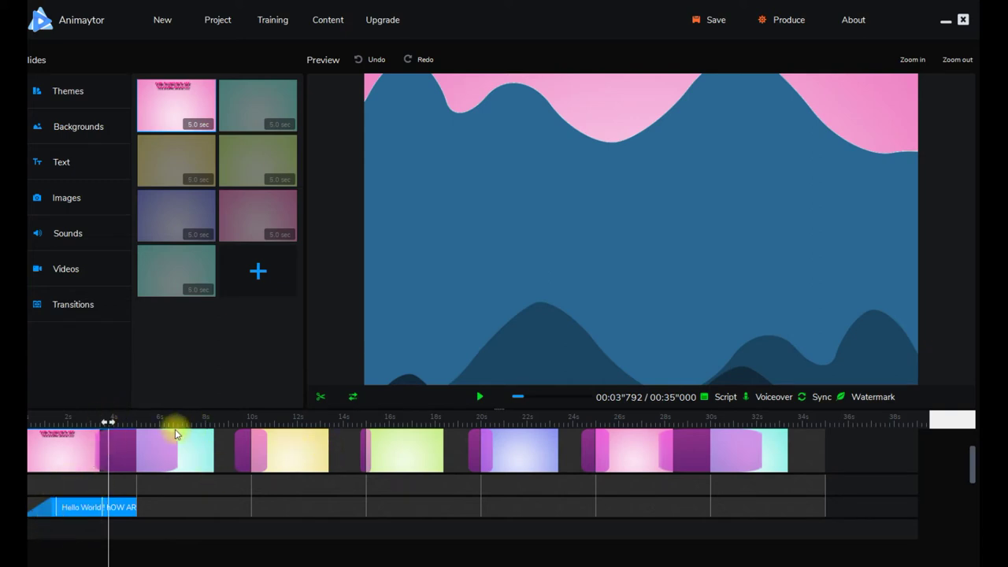
Step: Replay the first slide from the start, extend the text's movement to near the end of its timeline clip and preview it
left_click_drag(109, 424, 29, 420)
left_click(480, 397)
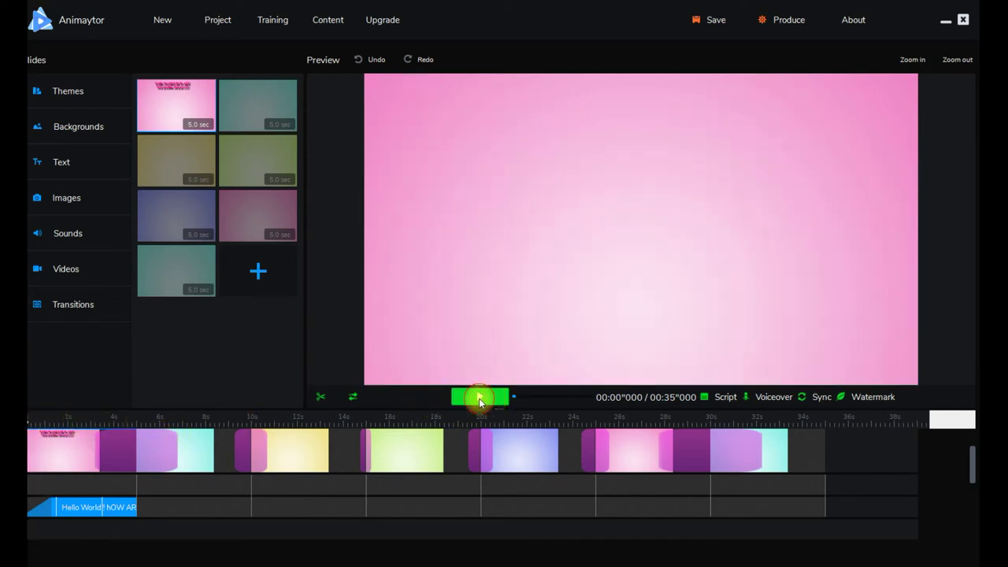
left_click(480, 397)
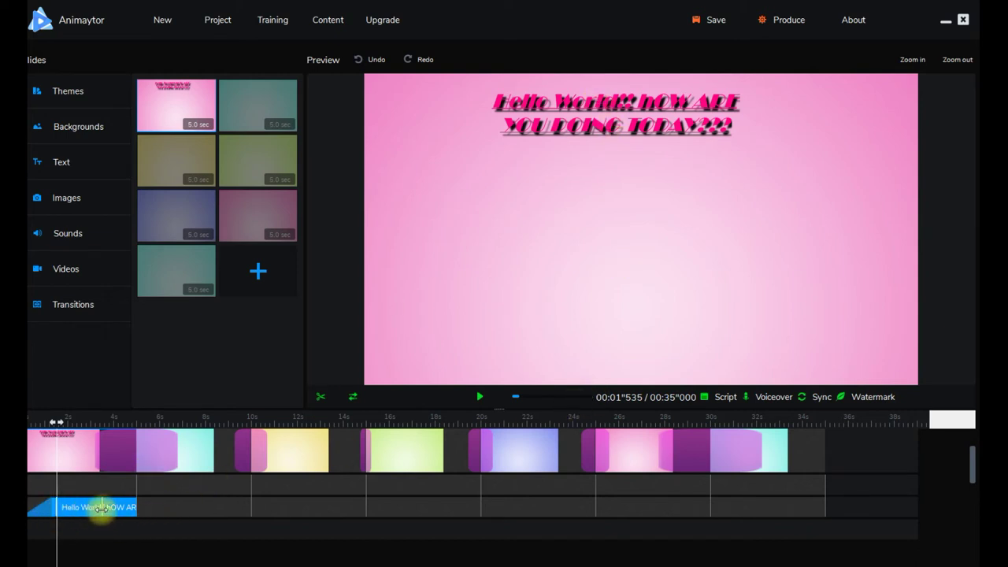
left_click_drag(106, 508, 138, 506)
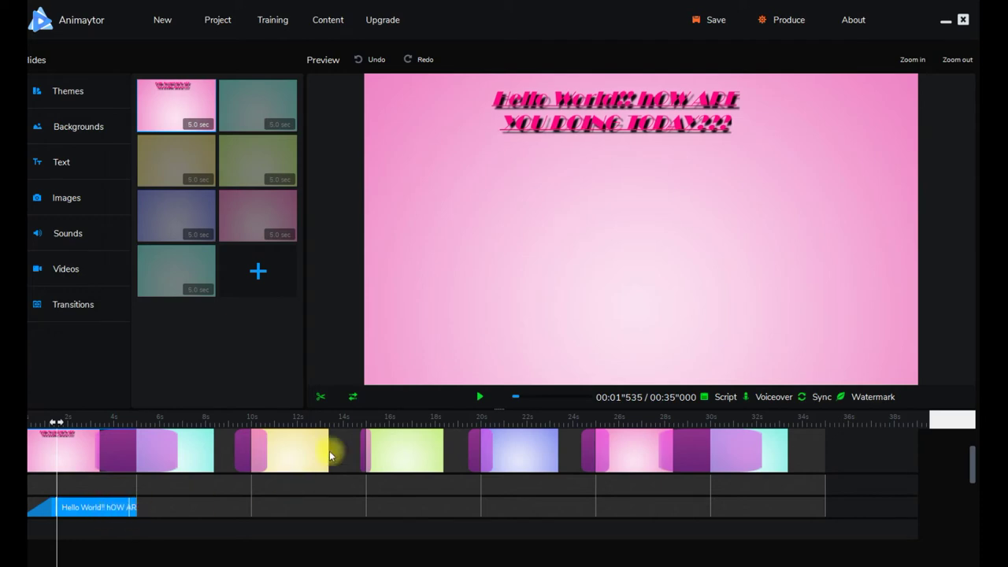
left_click(487, 397)
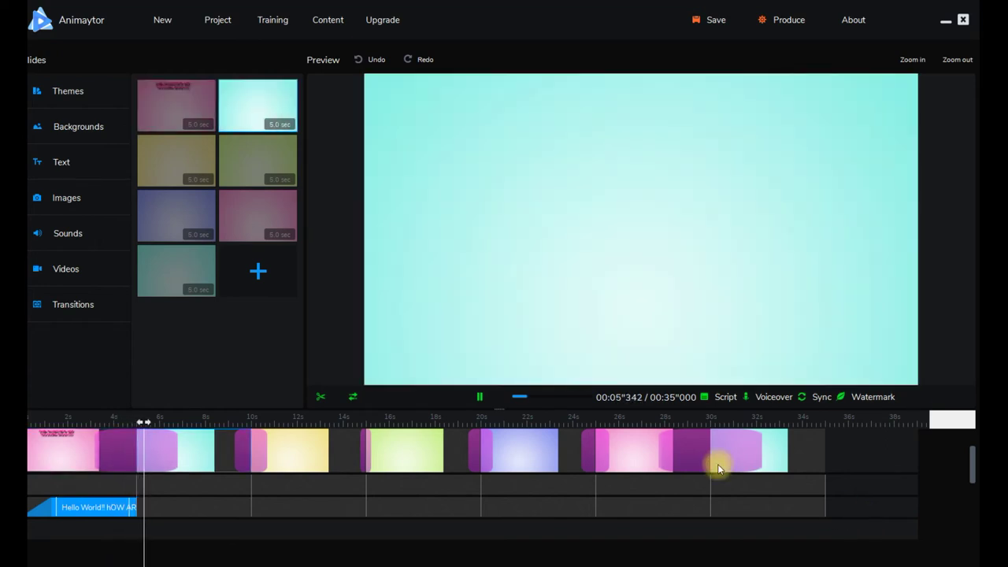
left_click(480, 397)
Step: Open the first slide's text box settings and review the Text Segmentation and Disappearance Effect options
left_click(90, 198)
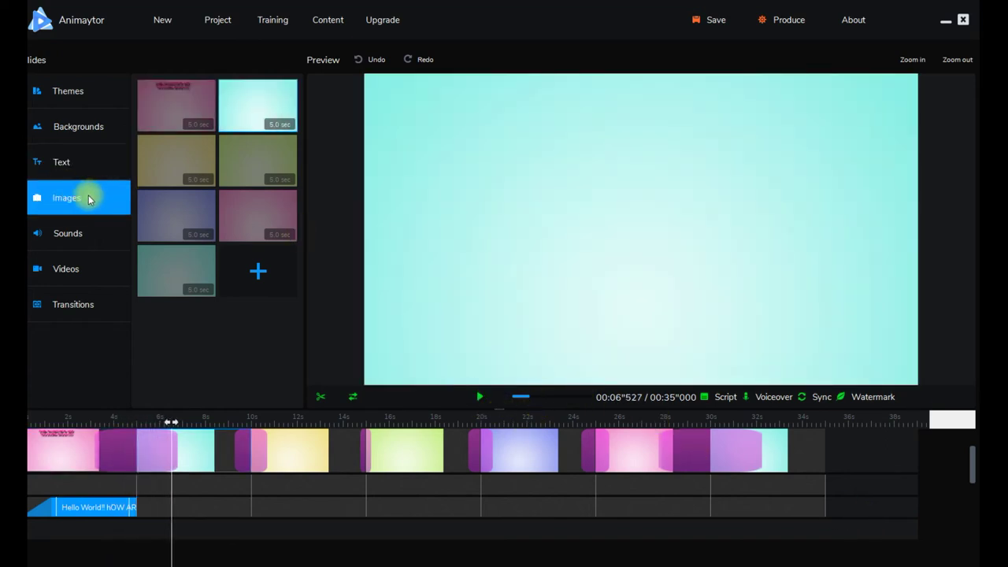
left_click(56, 434)
left_click(68, 172)
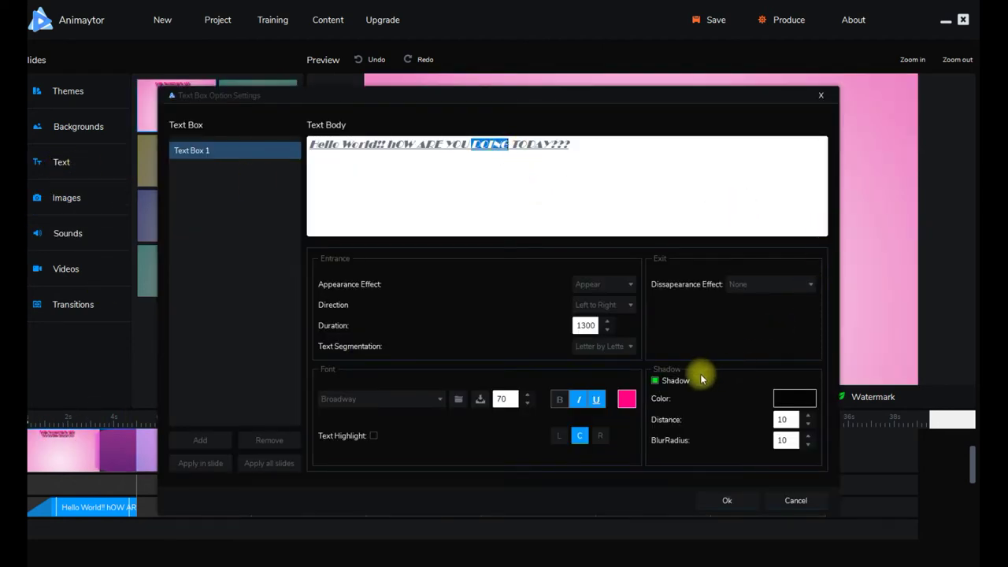
left_click(630, 347)
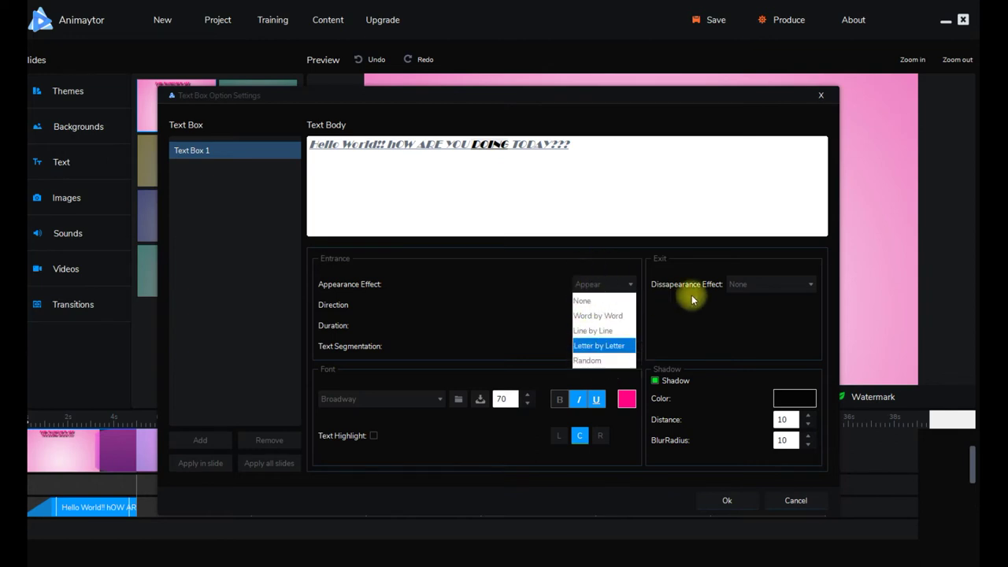
left_click(806, 285)
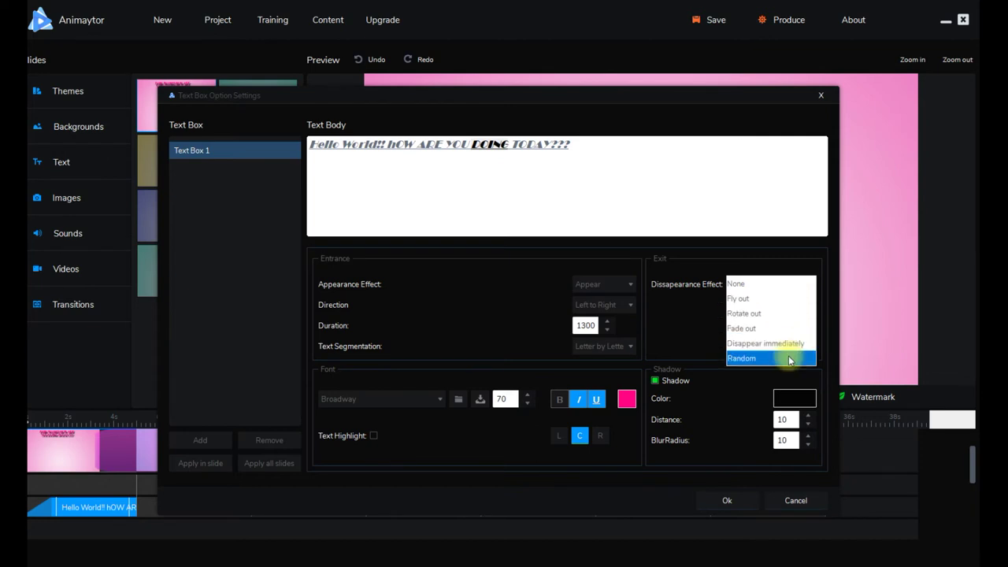
left_click(687, 348)
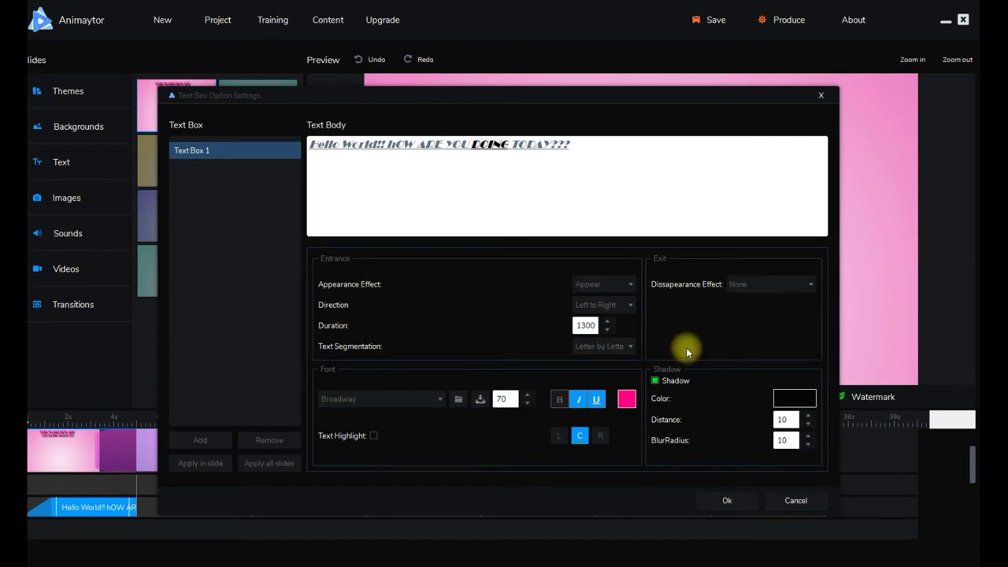
left_click(728, 507)
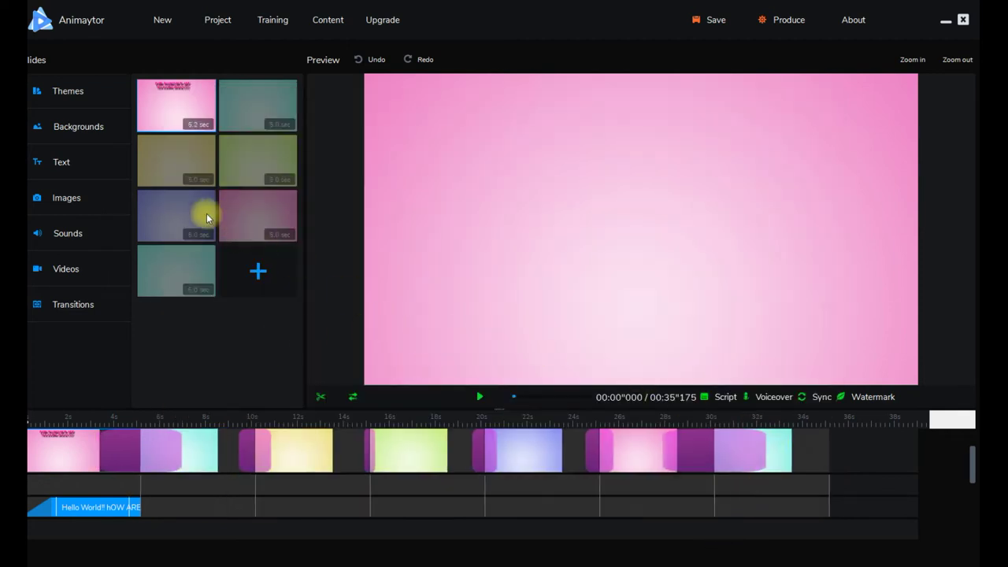
Step: Add the character image 01.png to the first slide's image box
left_click(69, 199)
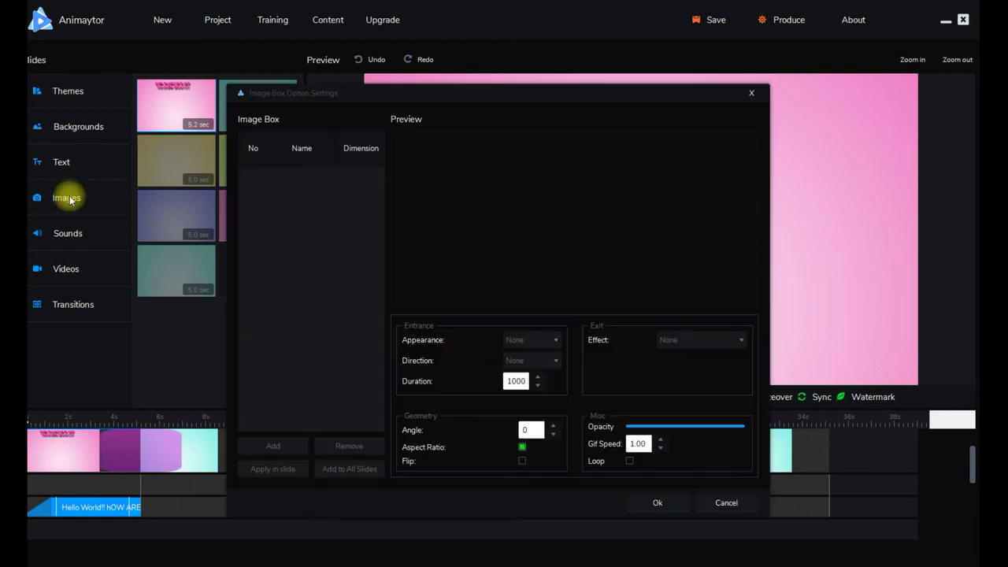
left_click(271, 441)
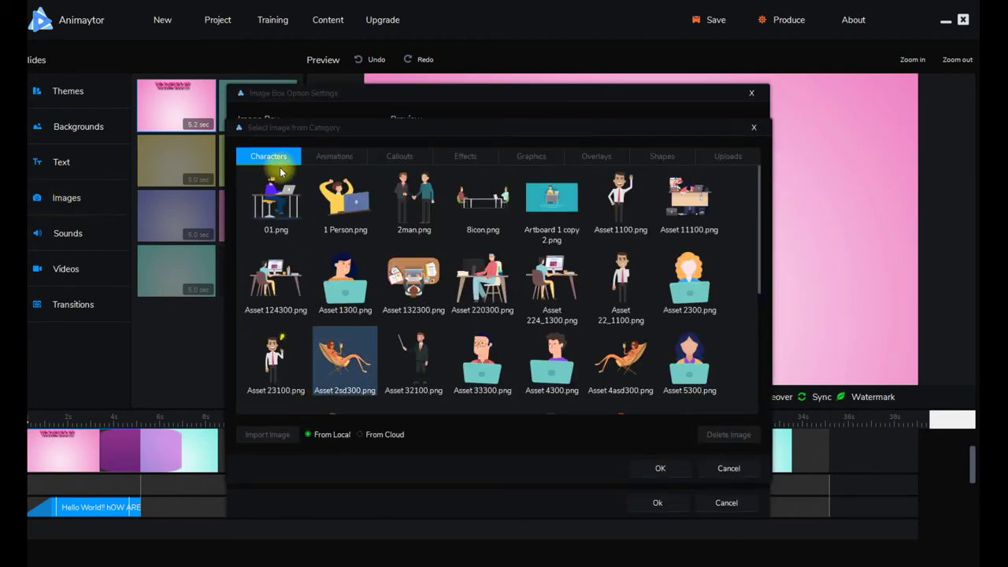
left_click(272, 202)
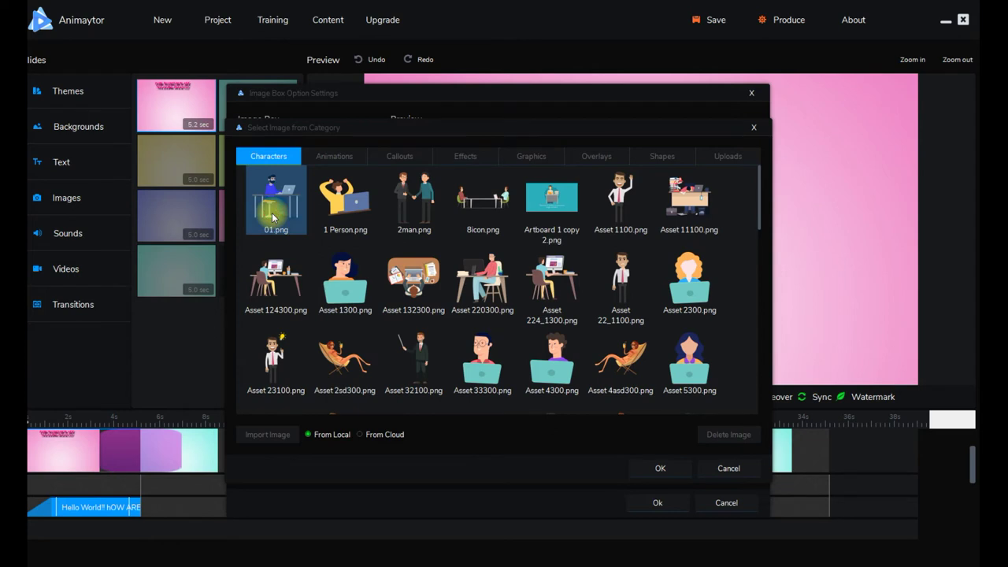
left_click(674, 472)
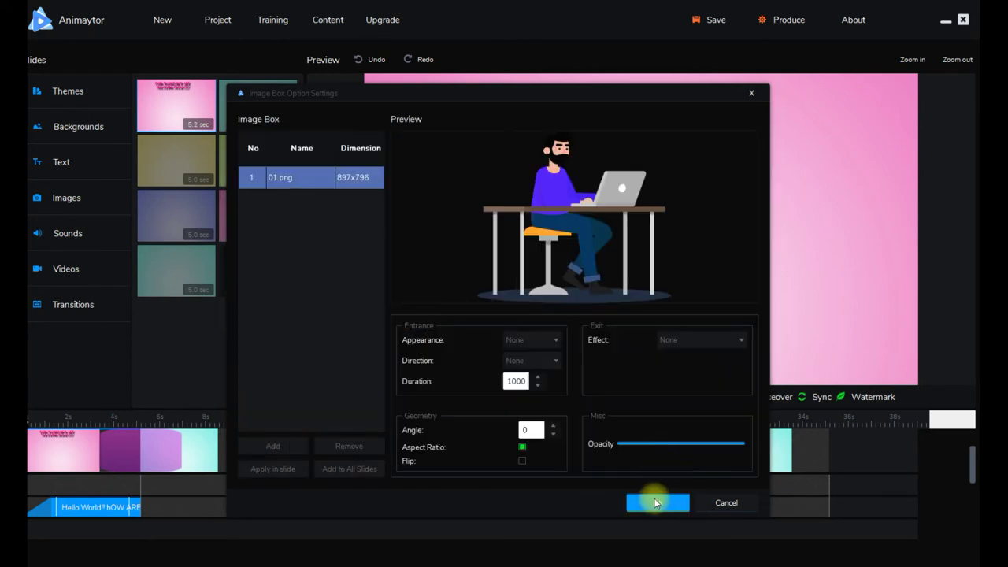
Step: Set the image's entrance to Inflate with direction Bottom to Top and its exit effect to Fade out, and apply the settings
left_click(551, 340)
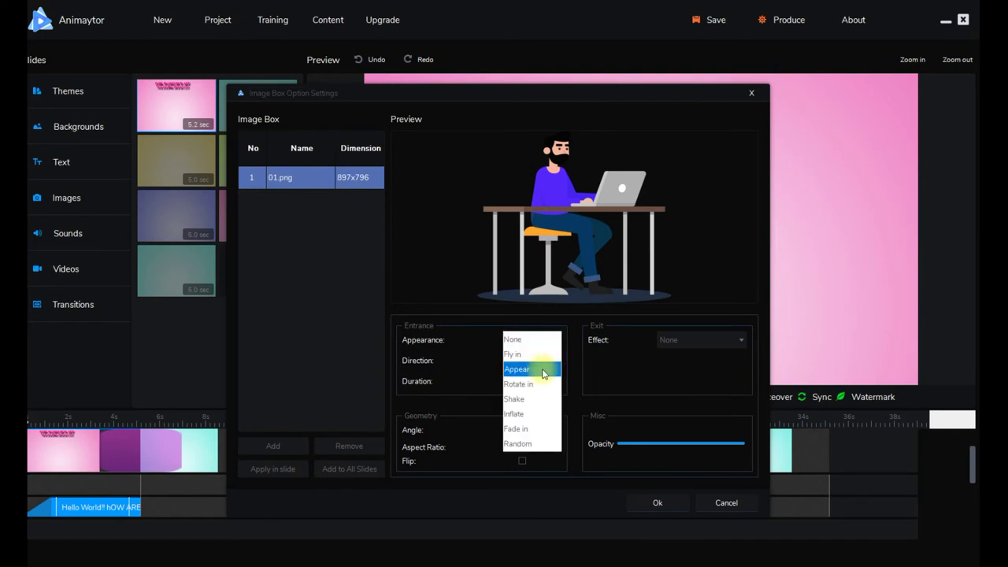
left_click(552, 416)
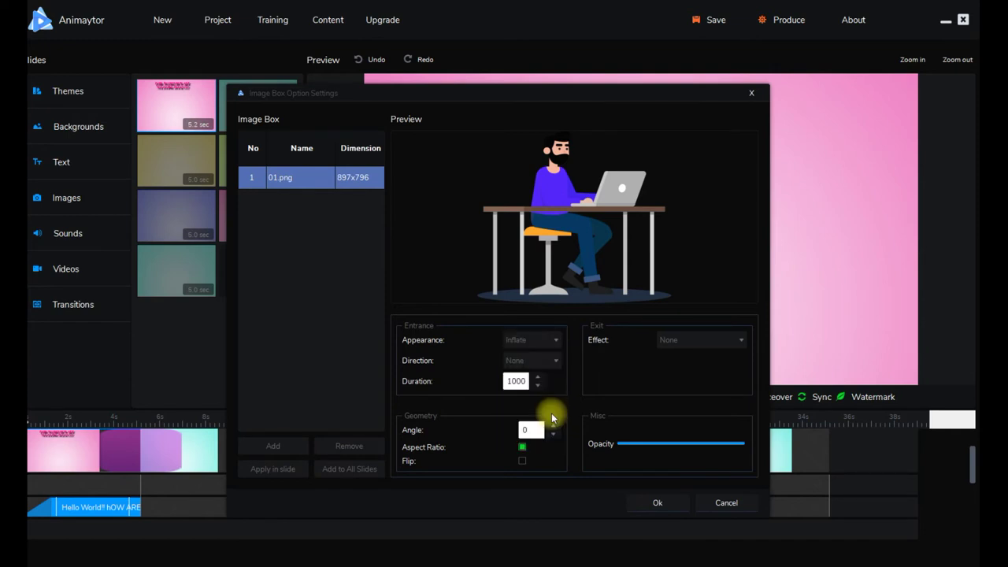
left_click(555, 364)
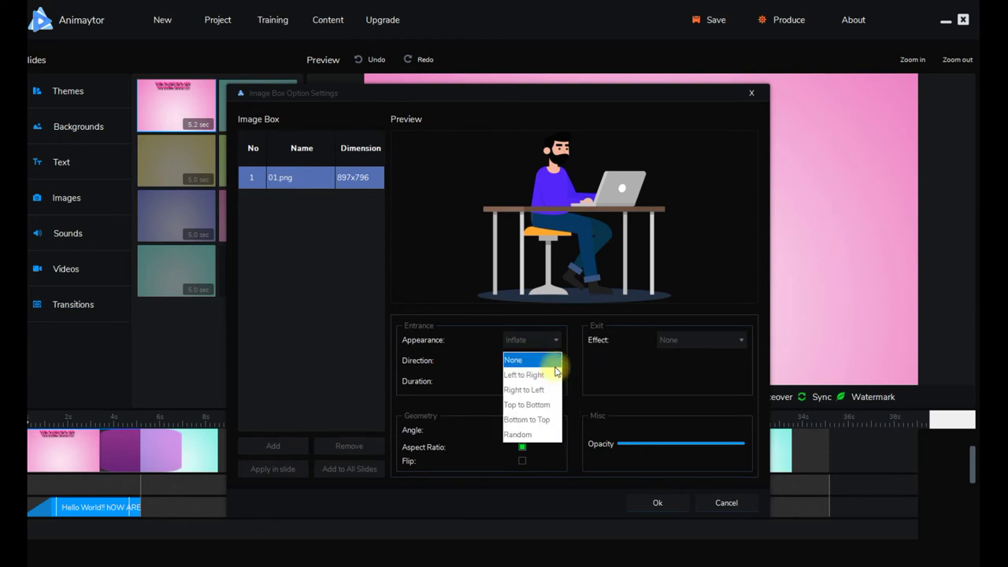
left_click(555, 422)
left_click(739, 344)
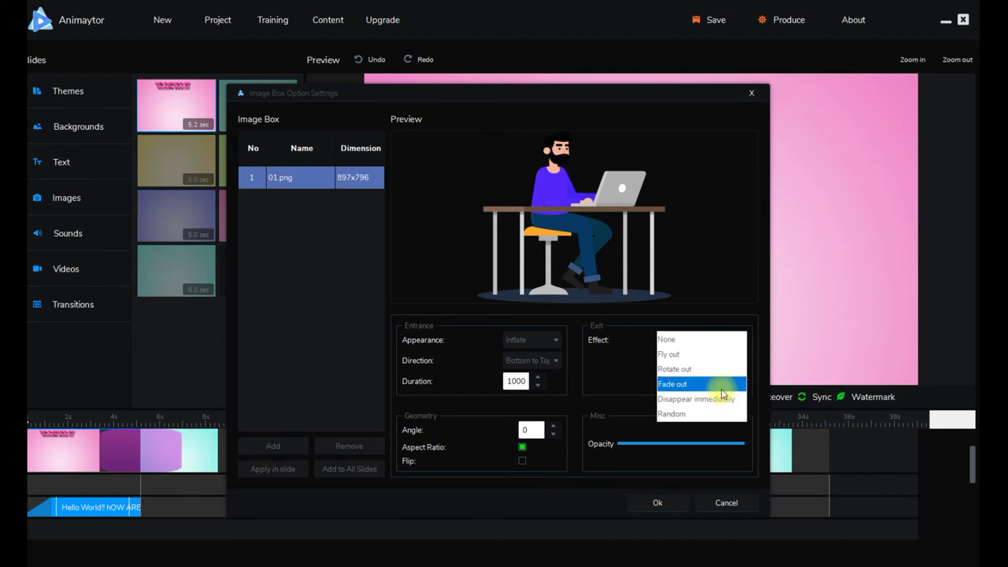
left_click(724, 384)
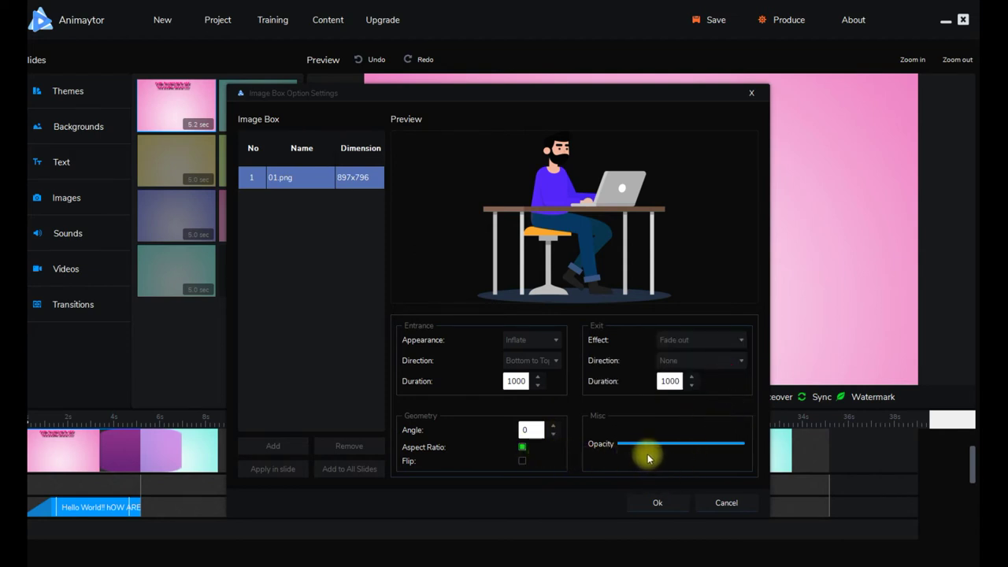
left_click(653, 501)
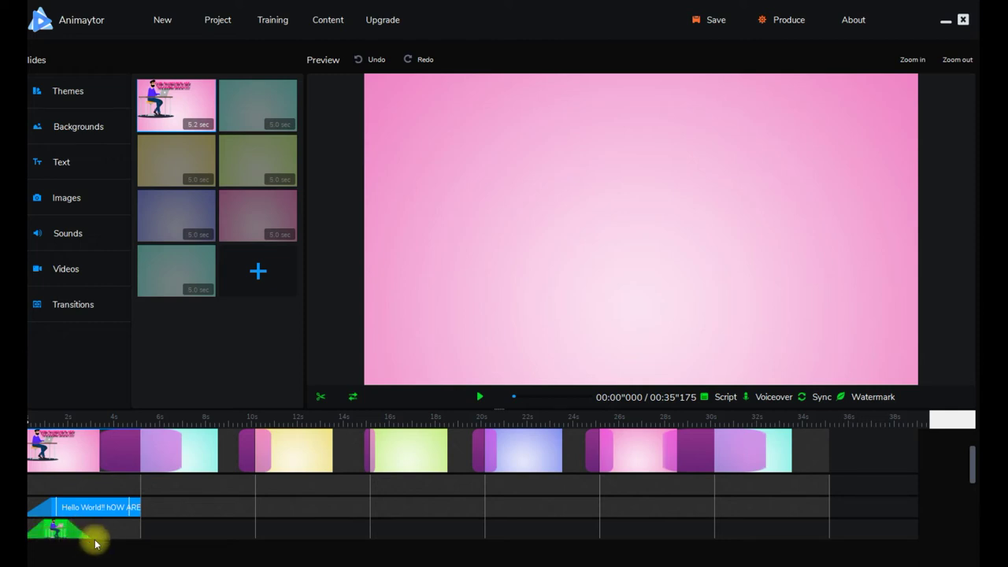
Step: Preview the first slide, shift the image clip to start about 1 second into the timeline, and replay it
left_click(480, 399)
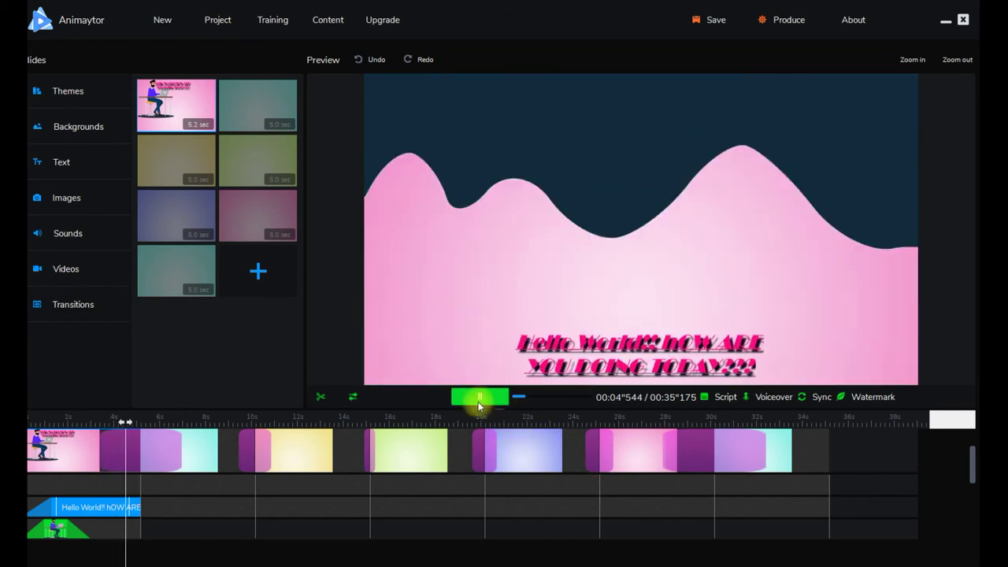
left_click(482, 400)
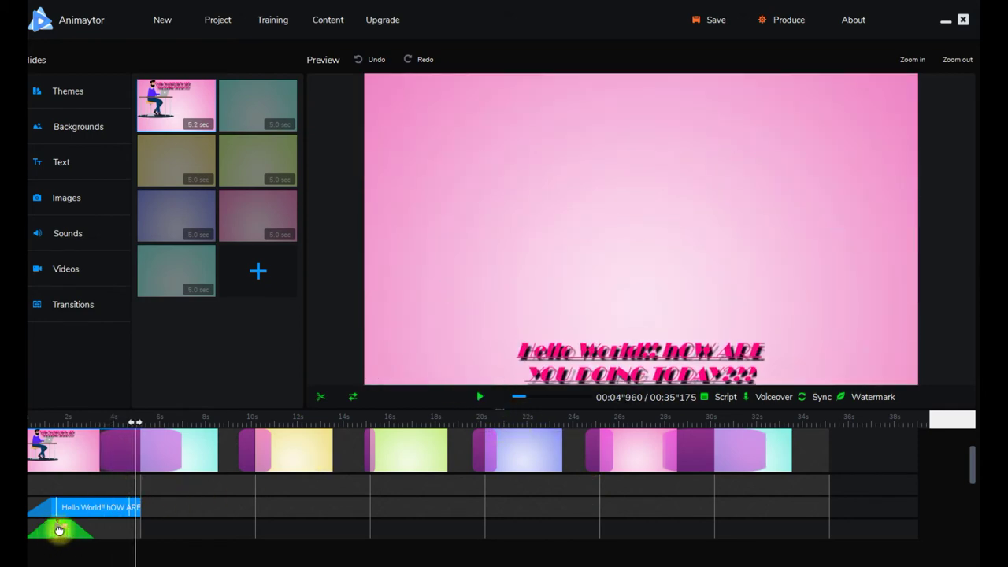
left_click_drag(136, 425, 47, 433)
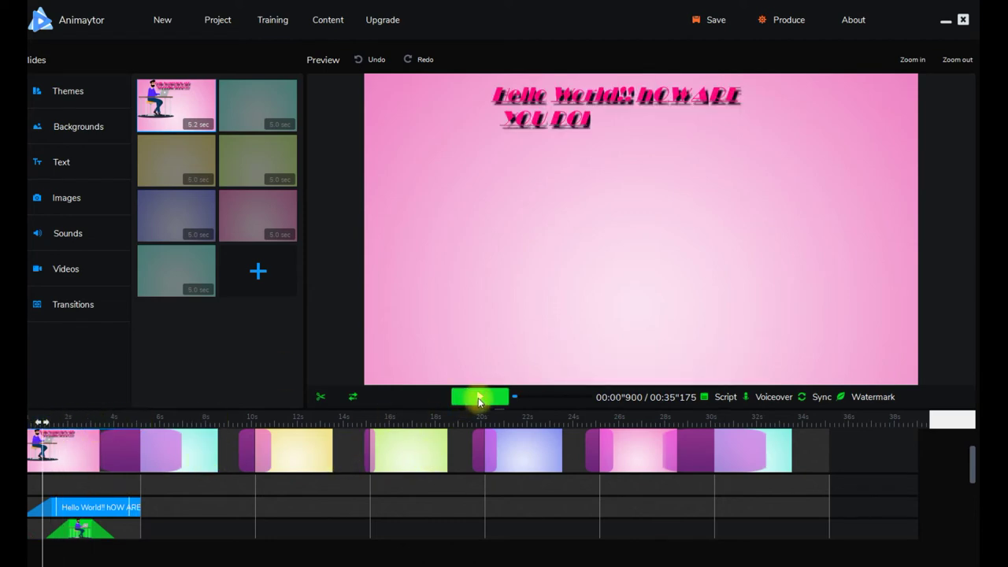
left_click(479, 399)
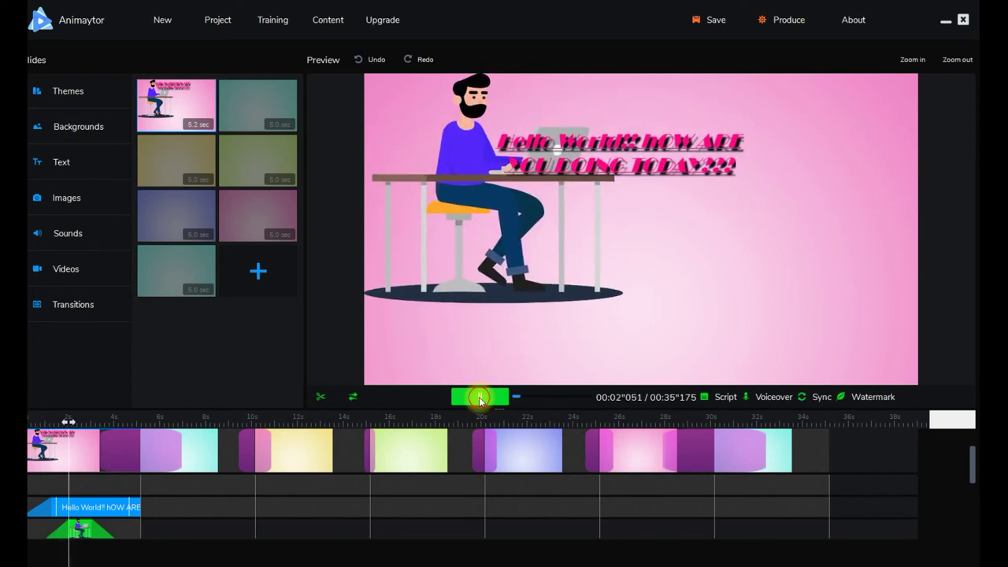
Step: Move the desk character image to the lower right area of the slide, below the Hello World text
left_click(484, 237)
left_click(392, 252)
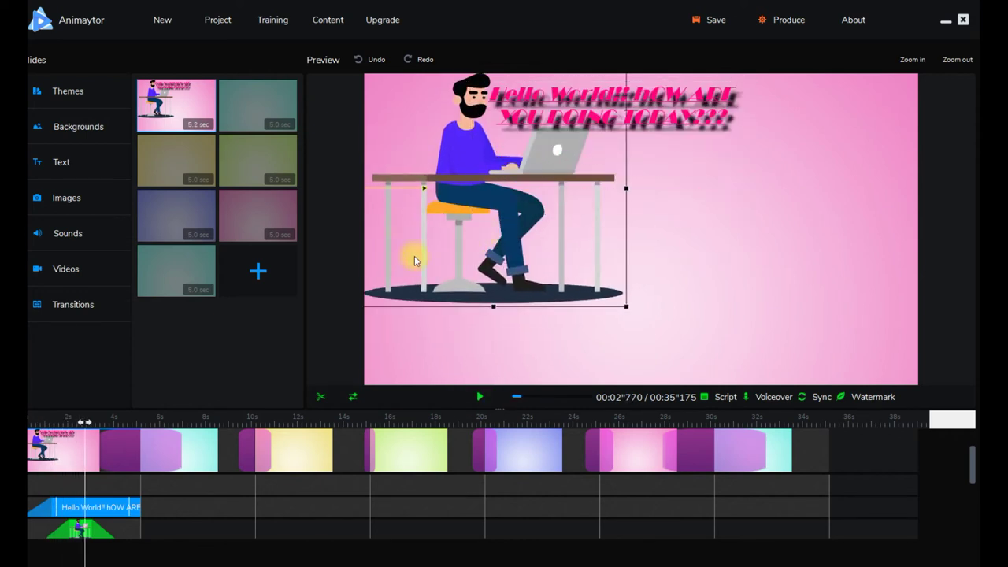
left_click_drag(433, 256, 644, 327)
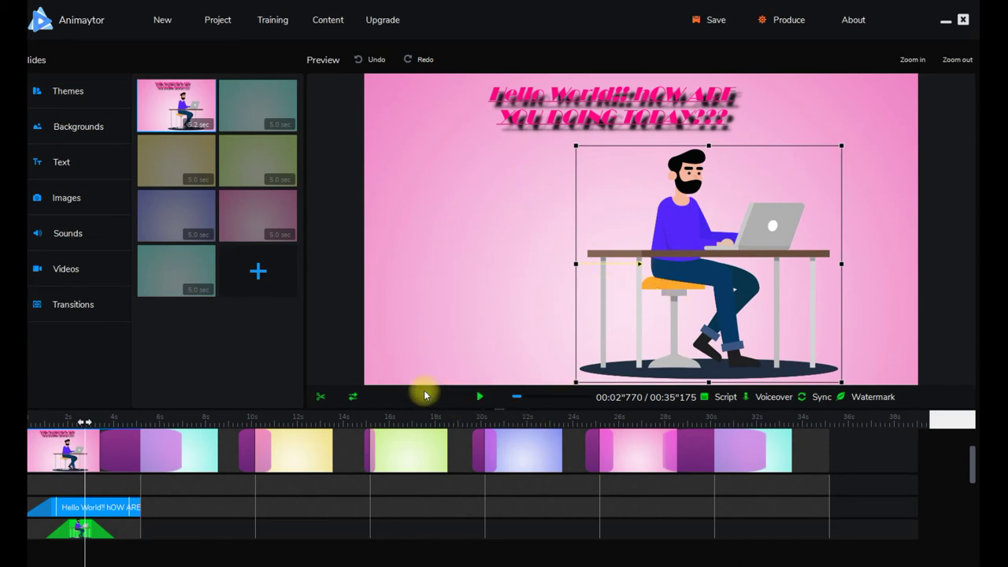
Step: Add a second state to the desk character image, place it partly beyond the slide's left edge, and play the slide from the start
right_click(644, 274)
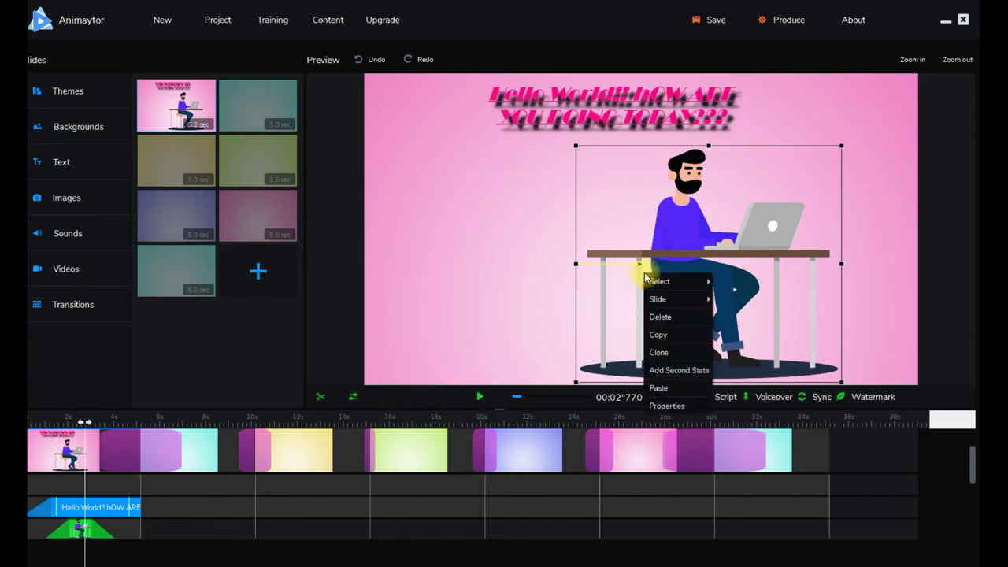
left_click(702, 371)
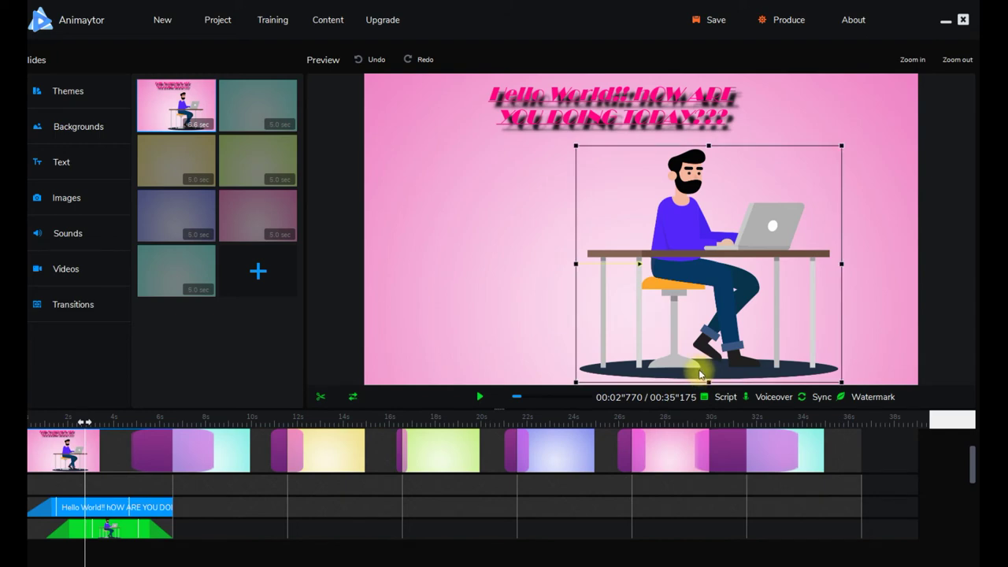
key("ctrl+v")
left_click_drag(887, 296, 517, 185)
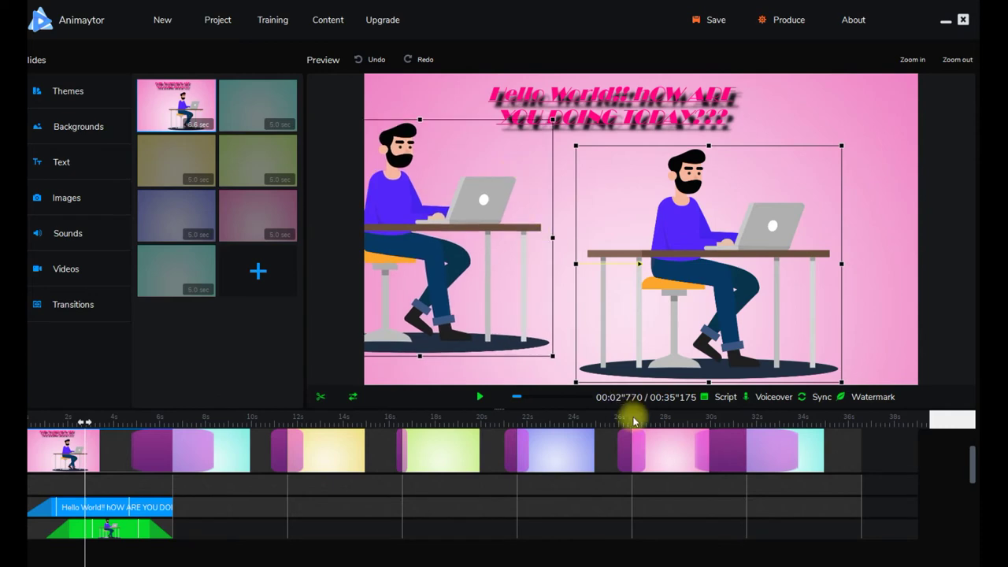
left_click_drag(87, 423, 36, 418)
left_click(482, 398)
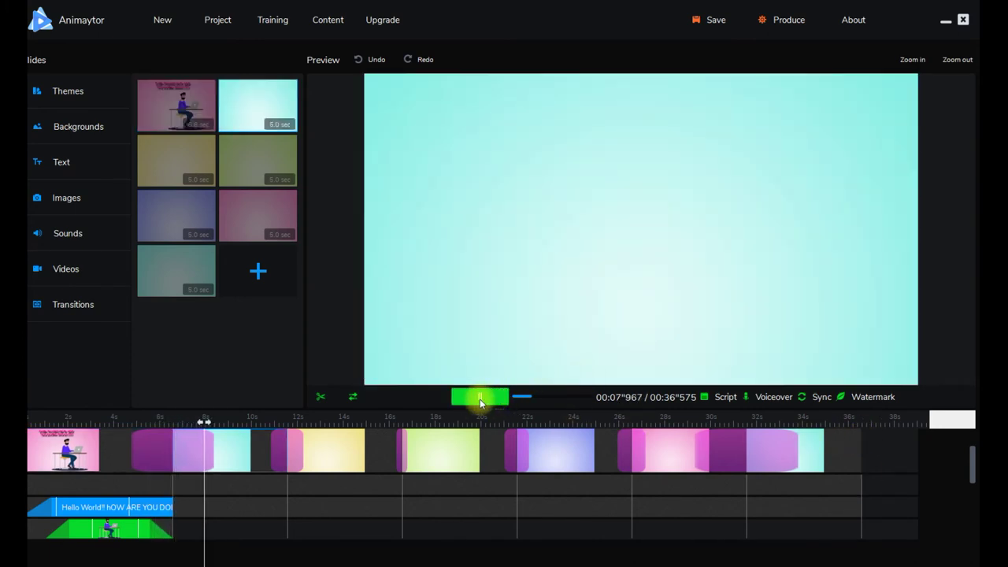
Step: Add the character animation dancing-coolron5005.gif to the second slide and preview the slide
left_click(92, 200)
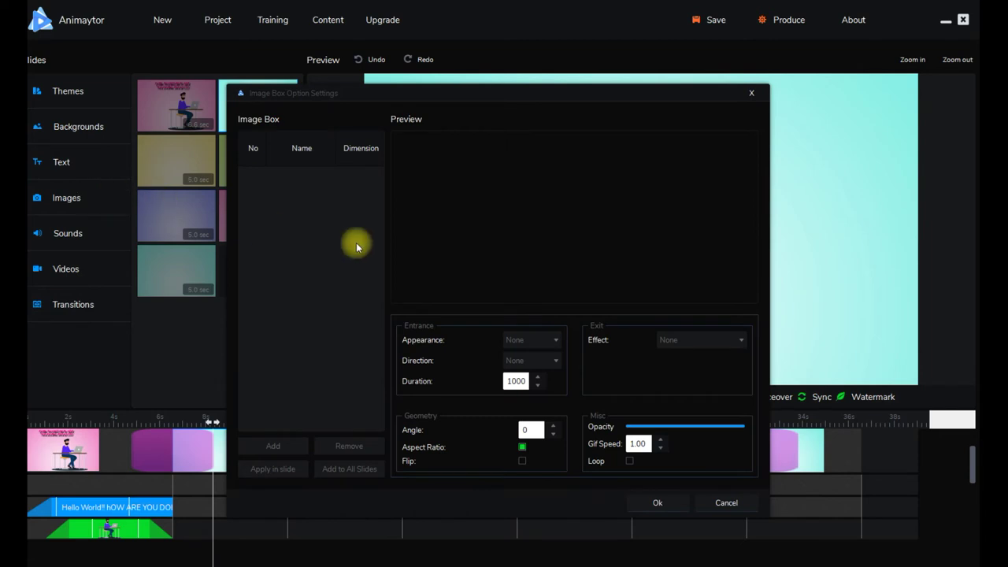
left_click(277, 446)
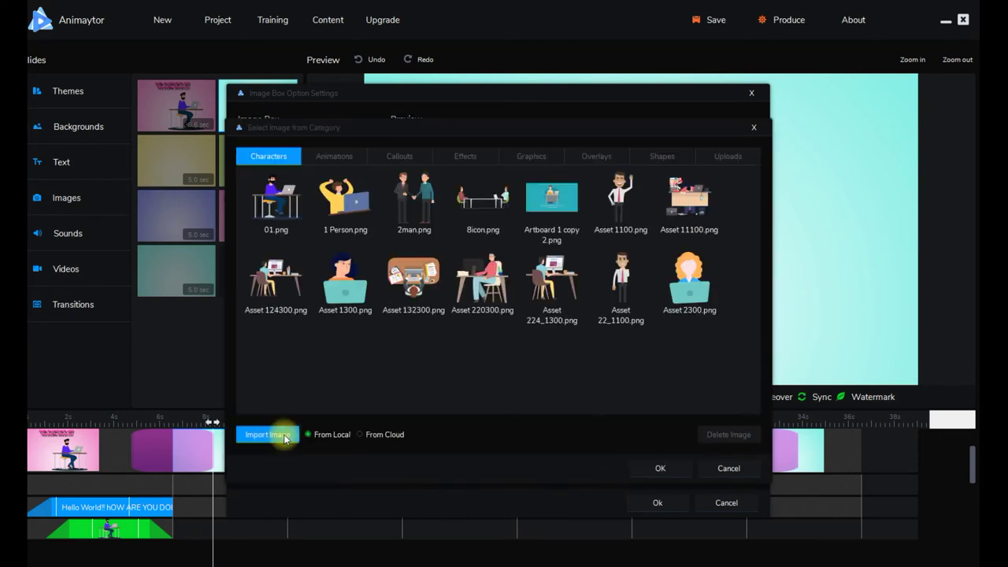
scroll(521, 292, "down", 10)
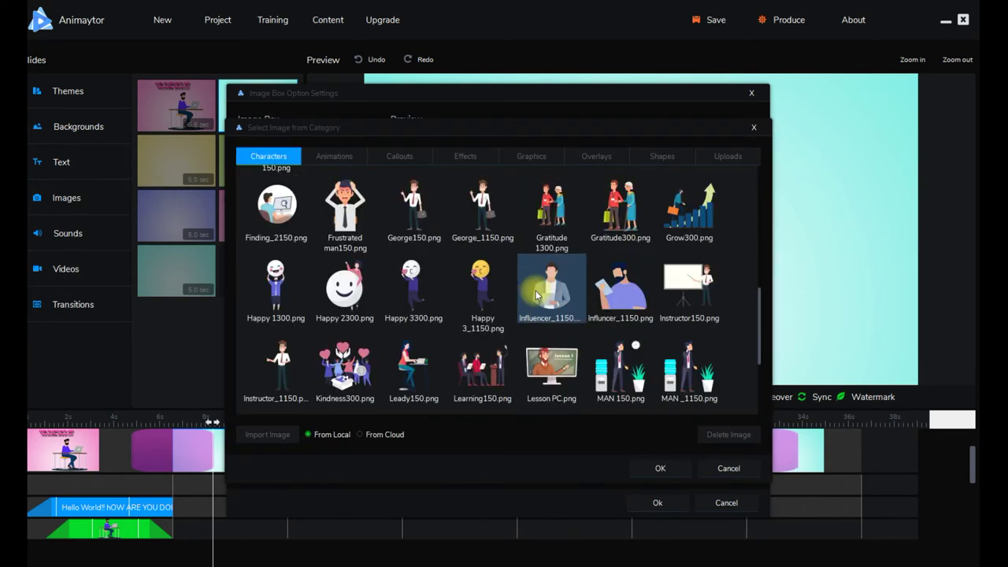
scroll(534, 294, "down", 10)
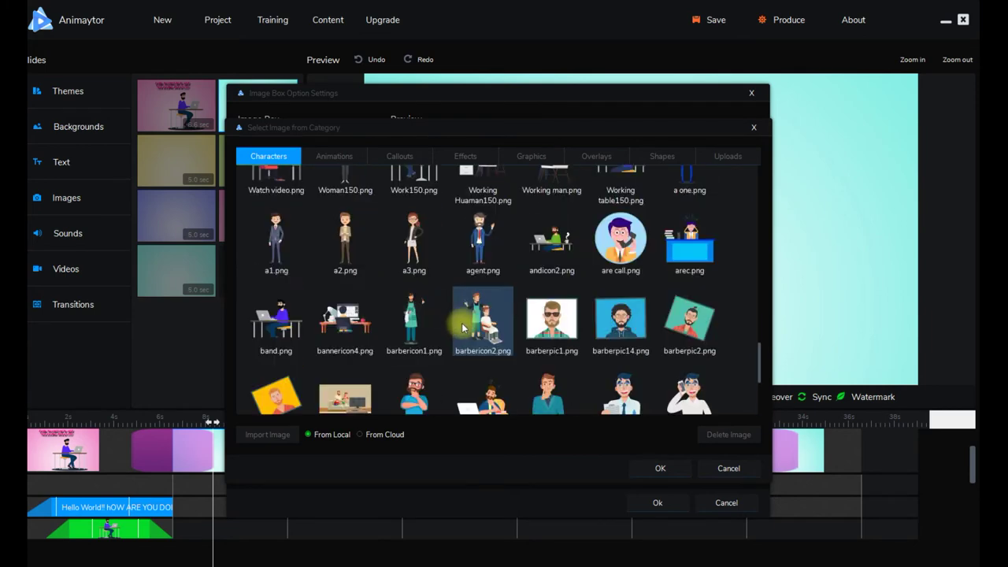
scroll(475, 319, "down", 10)
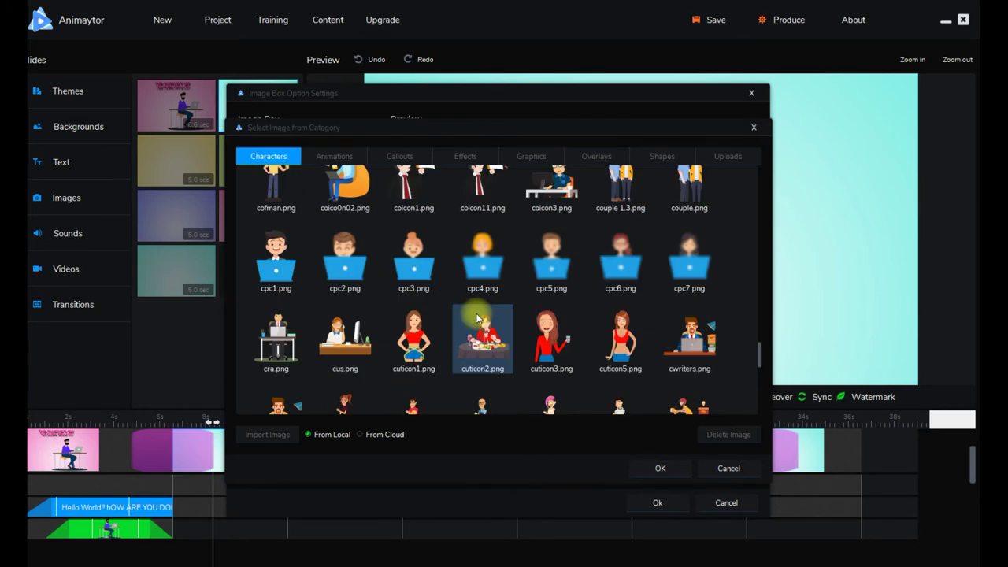
scroll(477, 318, "down", 3)
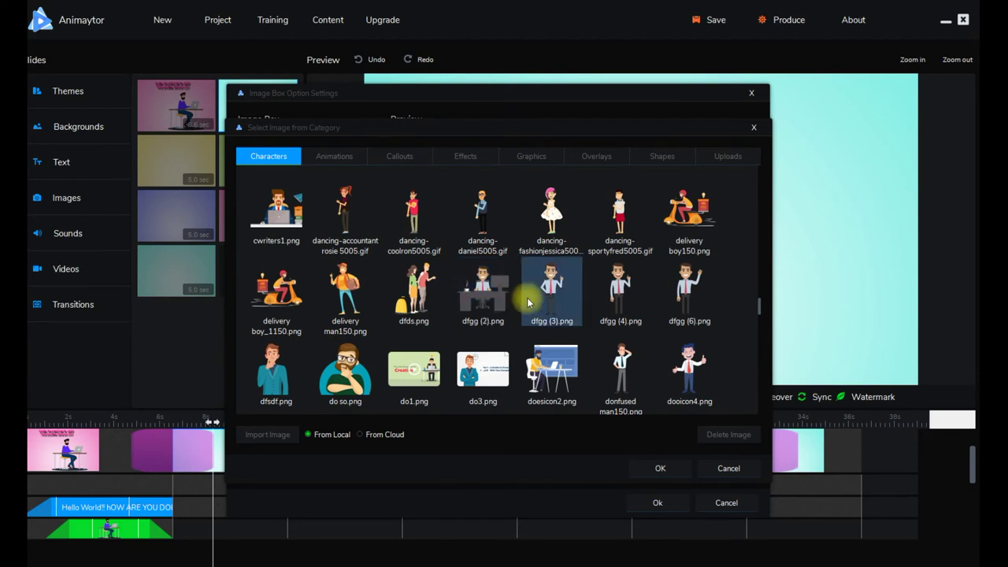
left_click(411, 210)
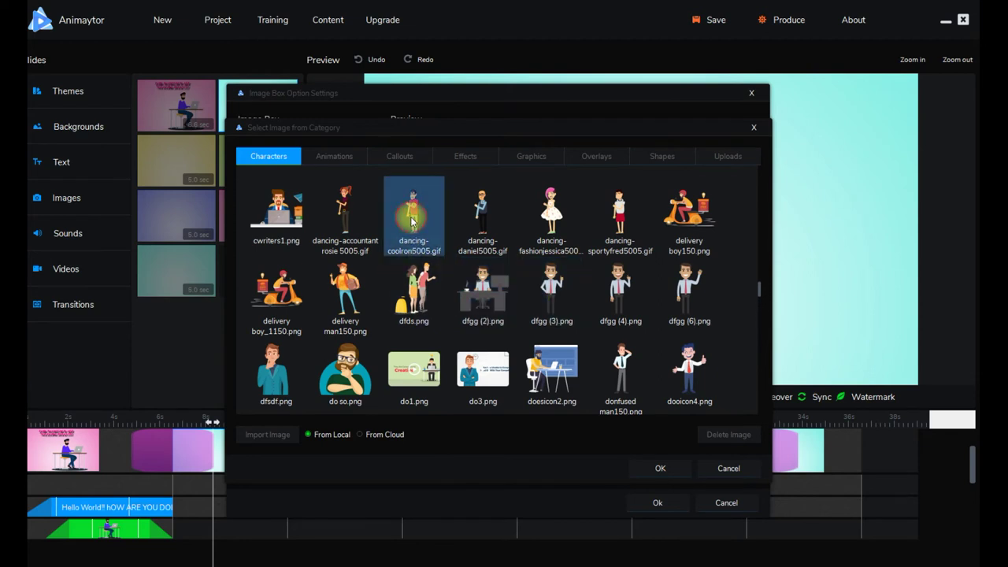
left_click(660, 468)
left_click(660, 498)
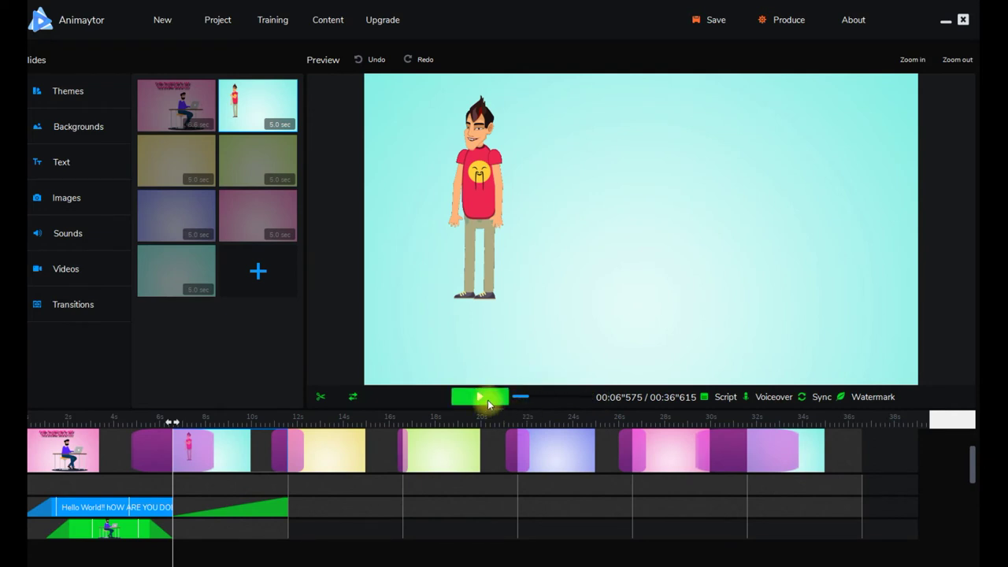
left_click(482, 398)
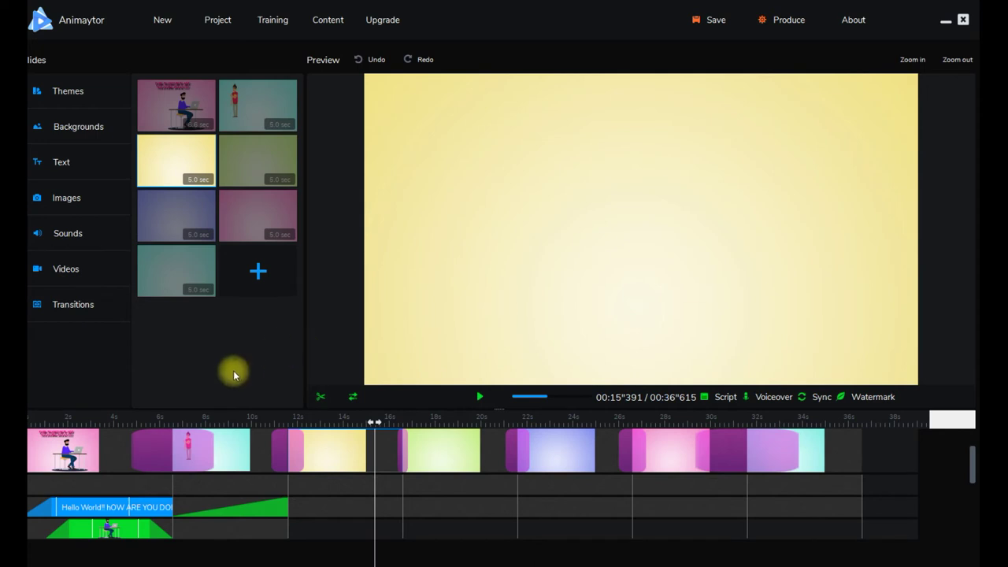
Step: Browse the Characters images, and add Clock.gif from the Animations category to the third slide's image box
left_click(85, 198)
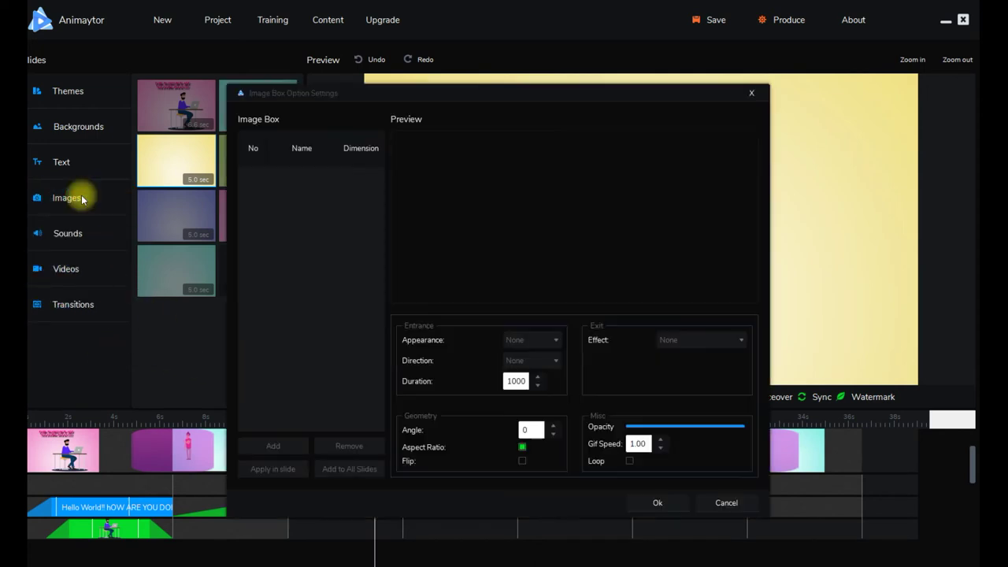
left_click(273, 447)
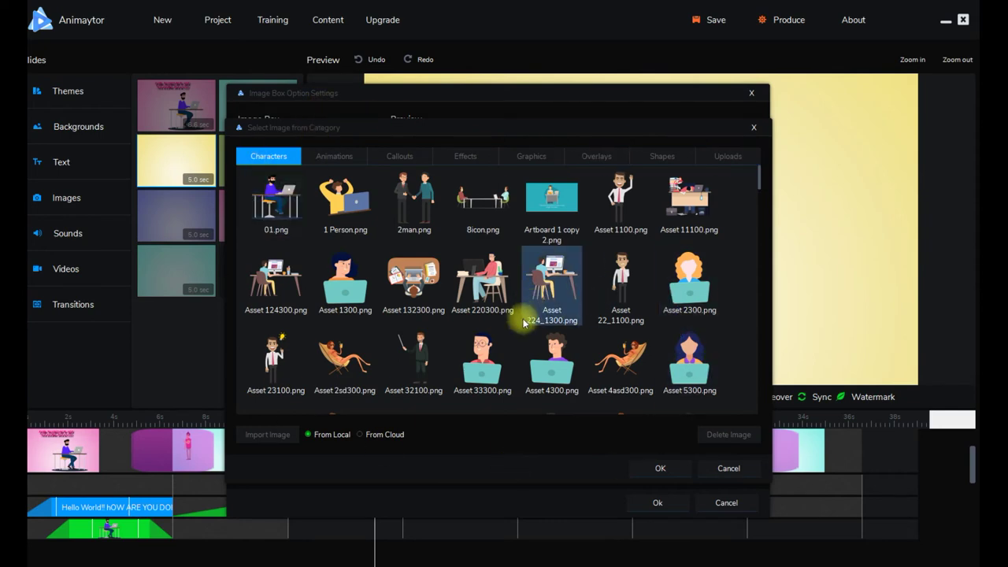
scroll(528, 311, "down", 20)
scroll(535, 300, "down", 15)
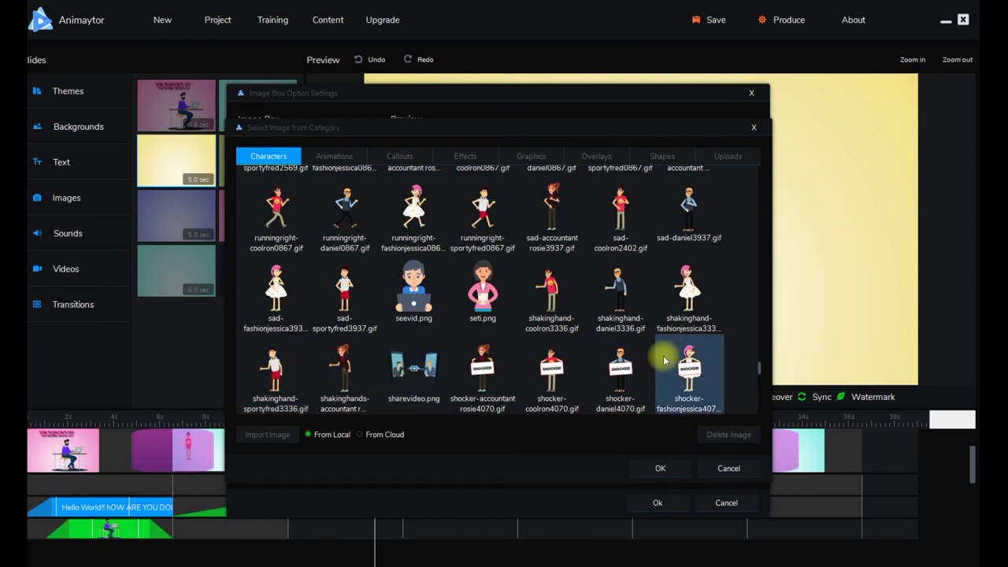
scroll(614, 331, "down", 5)
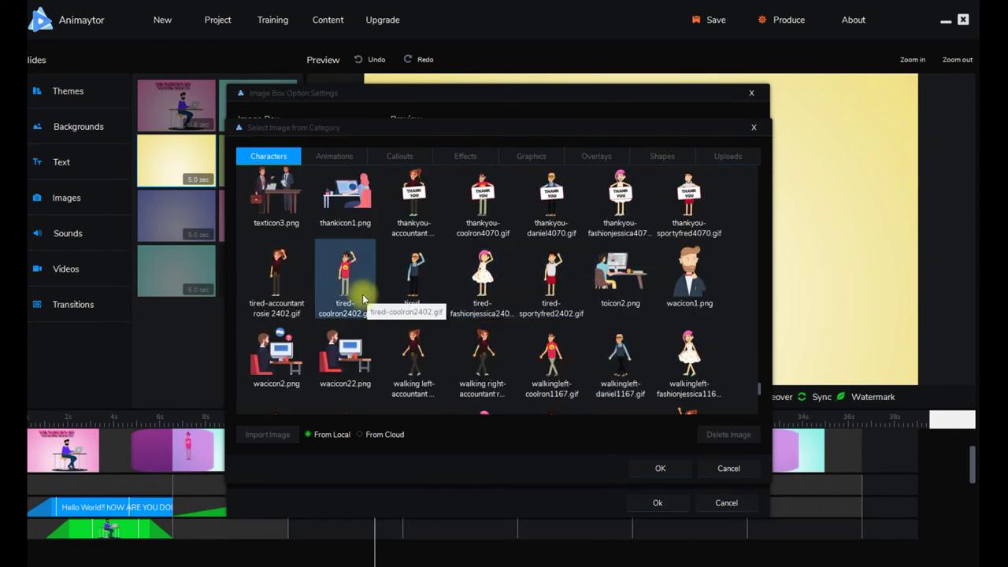
scroll(441, 303, "up", 5)
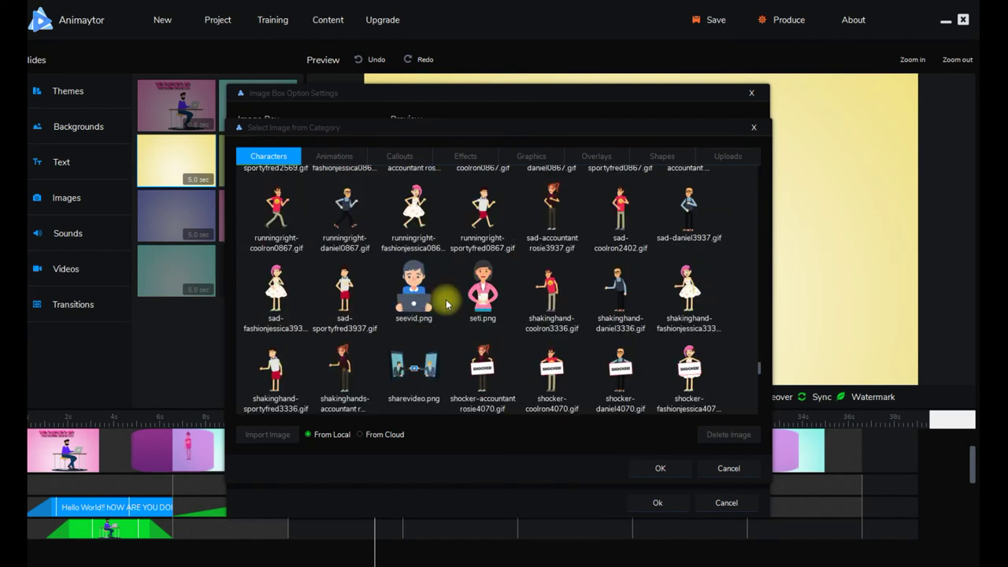
scroll(618, 311, "down", 8)
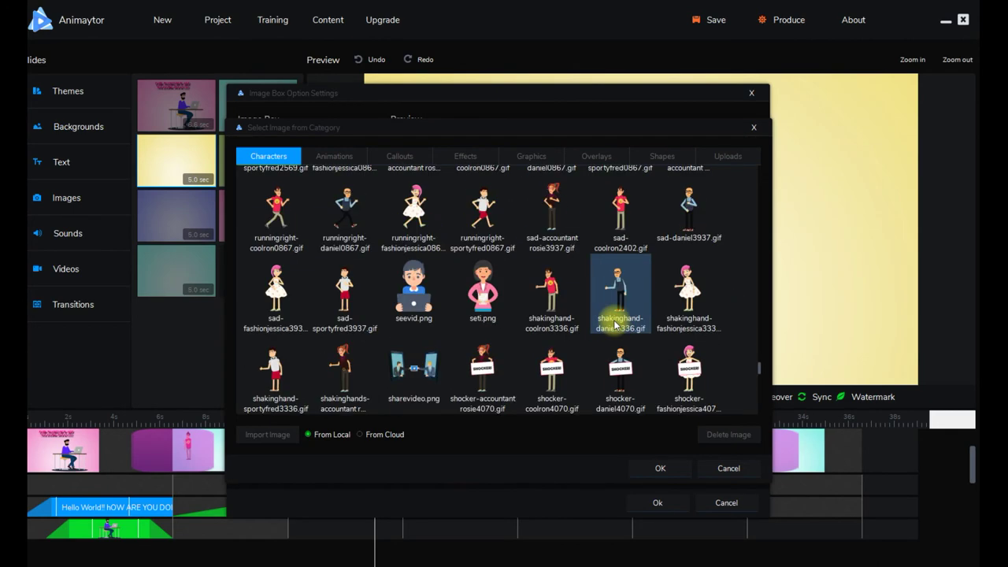
scroll(531, 268, "up", 10)
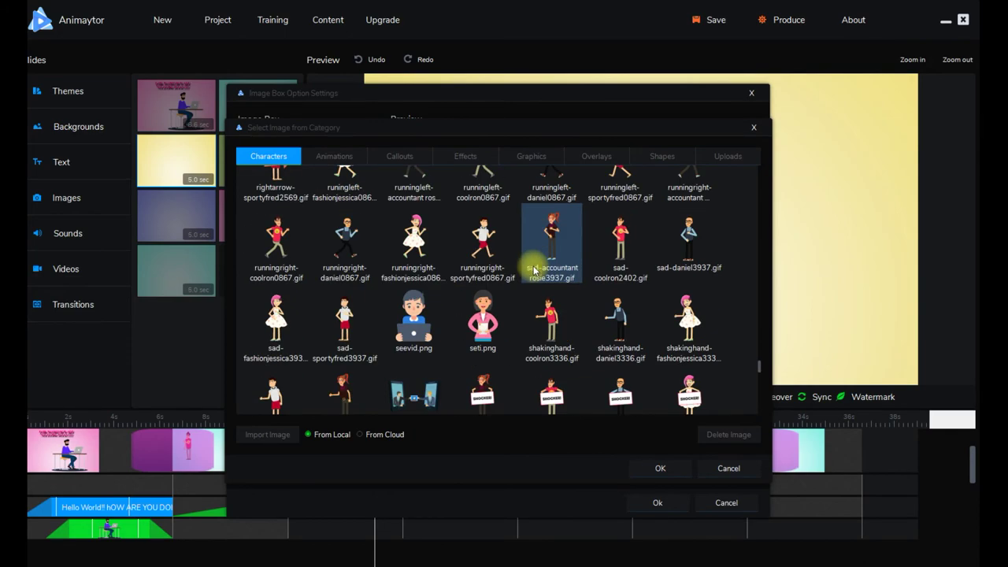
scroll(536, 272, "up", 20)
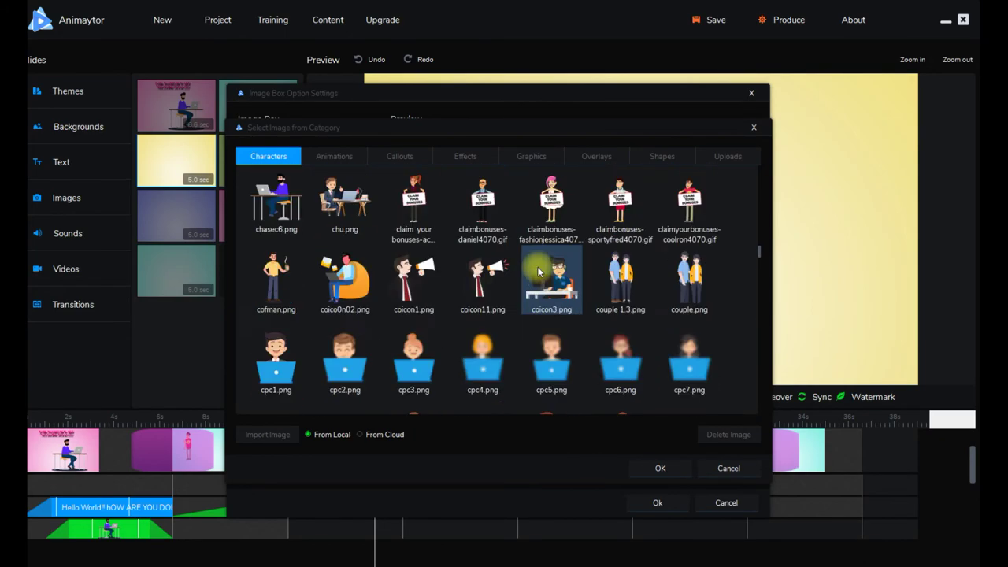
scroll(539, 271, "up", 5)
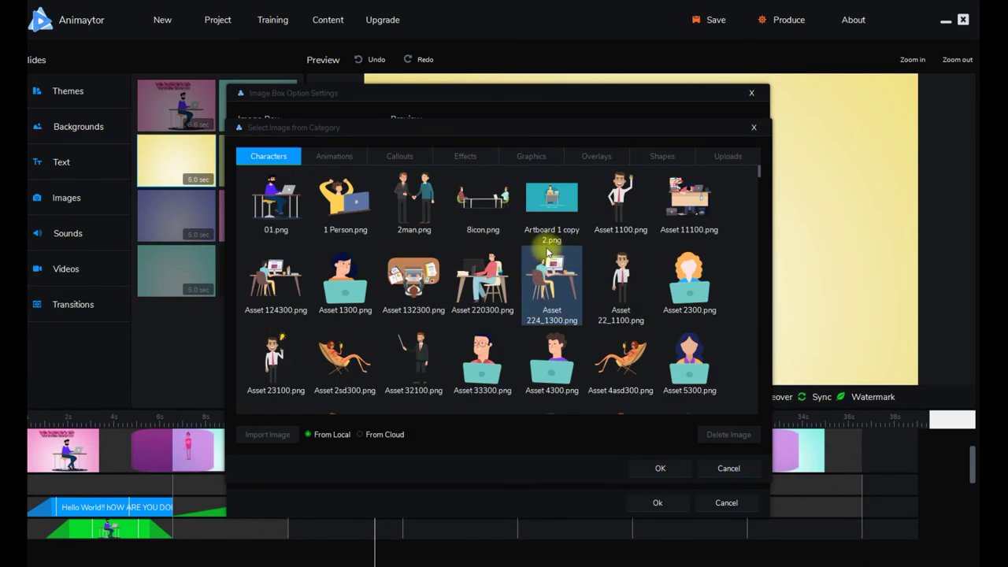
left_click(335, 158)
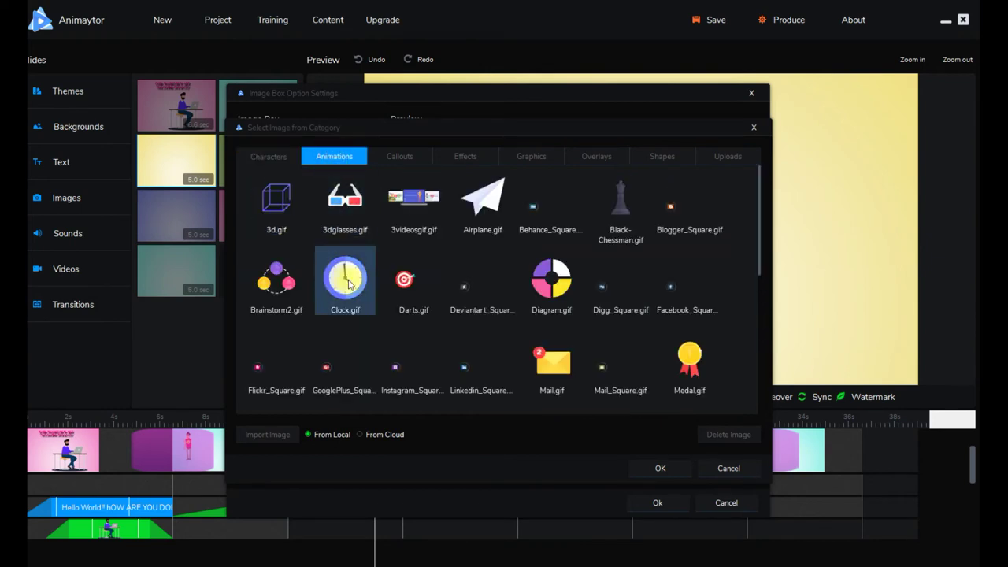
left_click(664, 471)
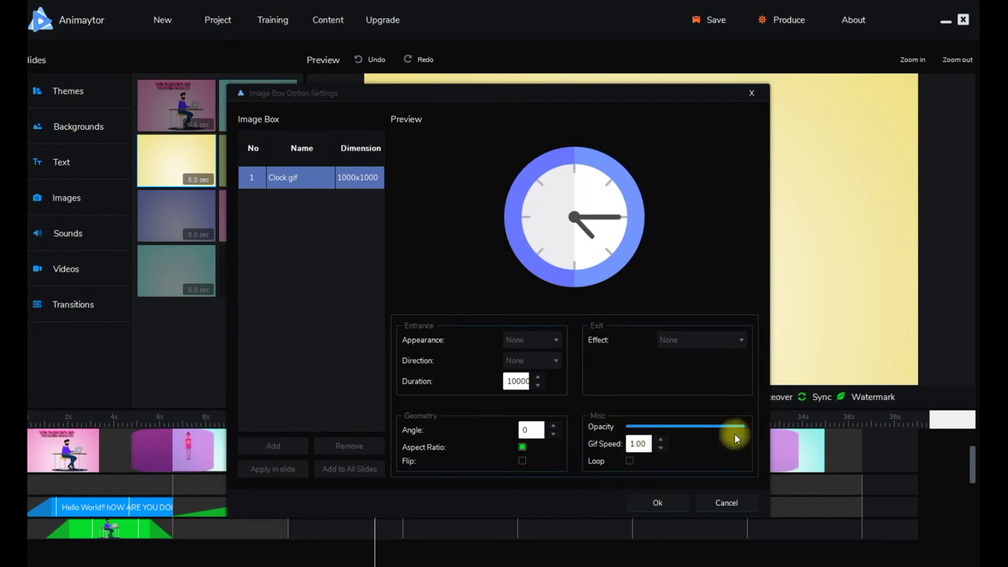
Step: Try lower opacity levels on the clock image and return it to full opacity
left_click_drag(741, 431, 698, 428)
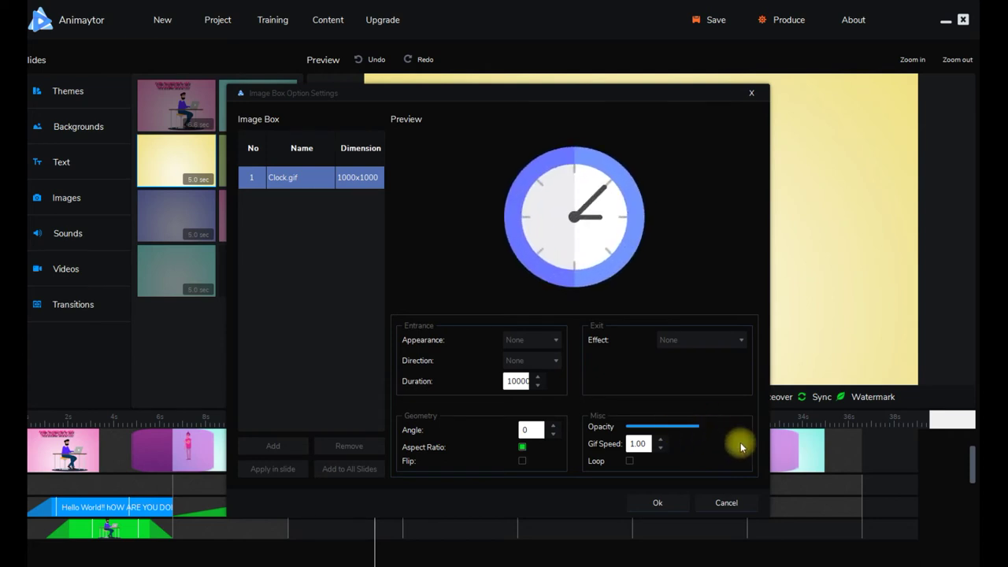
left_click_drag(700, 430, 677, 428)
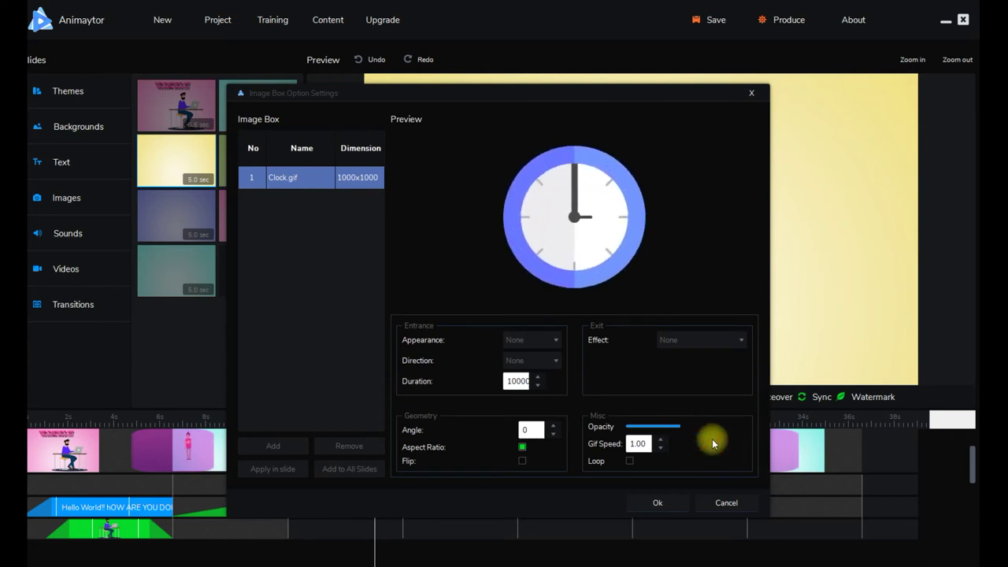
left_click_drag(682, 428, 733, 430)
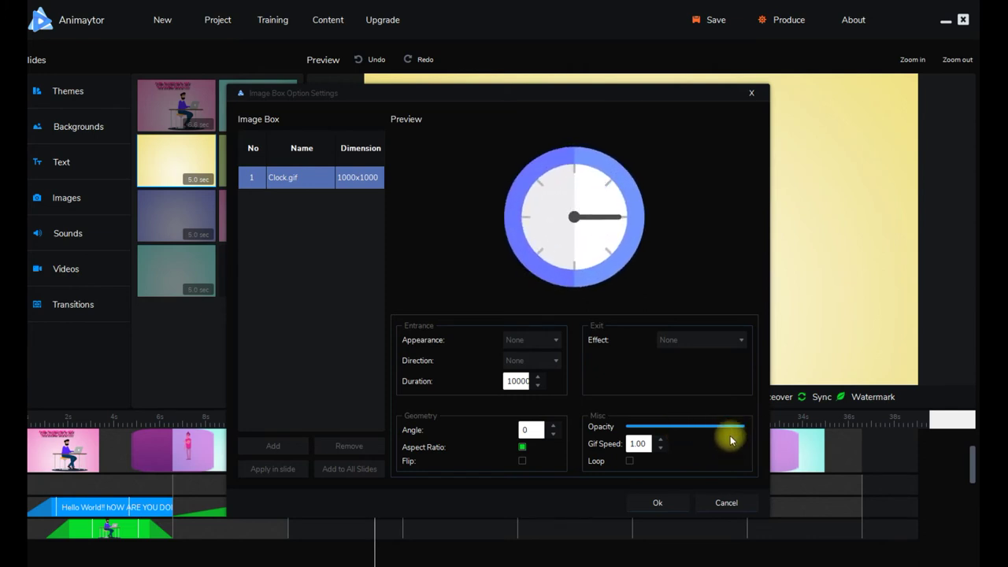
Step: Set the clock's entrance appearance to Fly in and its exit effect to Fly out, and apply the settings
left_click(543, 358)
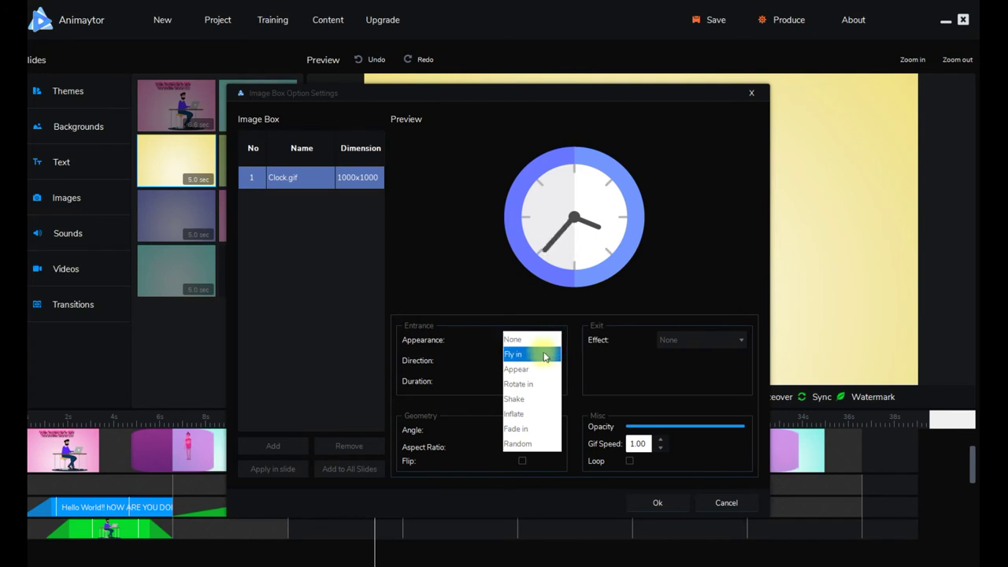
left_click(542, 354)
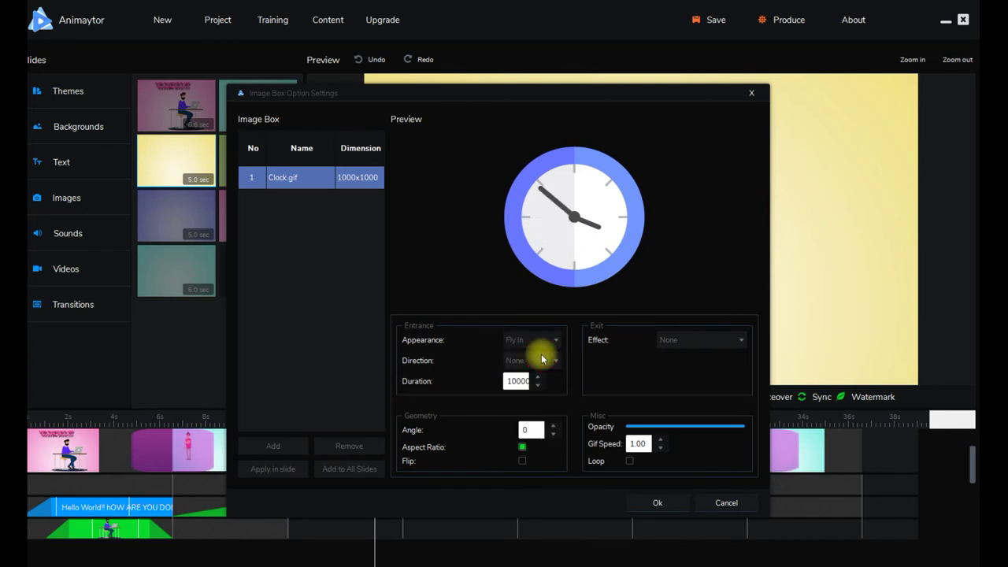
left_click(739, 340)
left_click(737, 356)
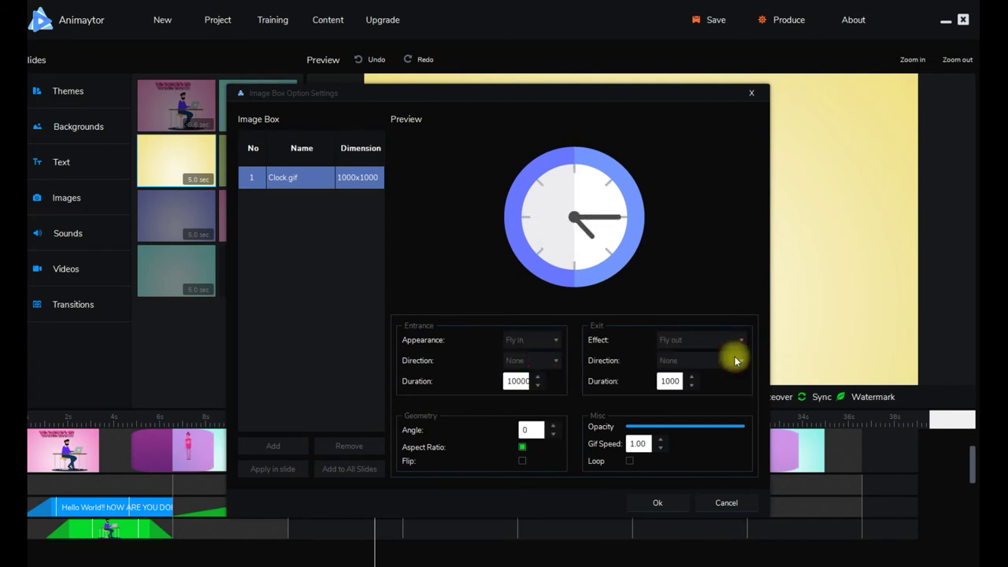
left_click(660, 502)
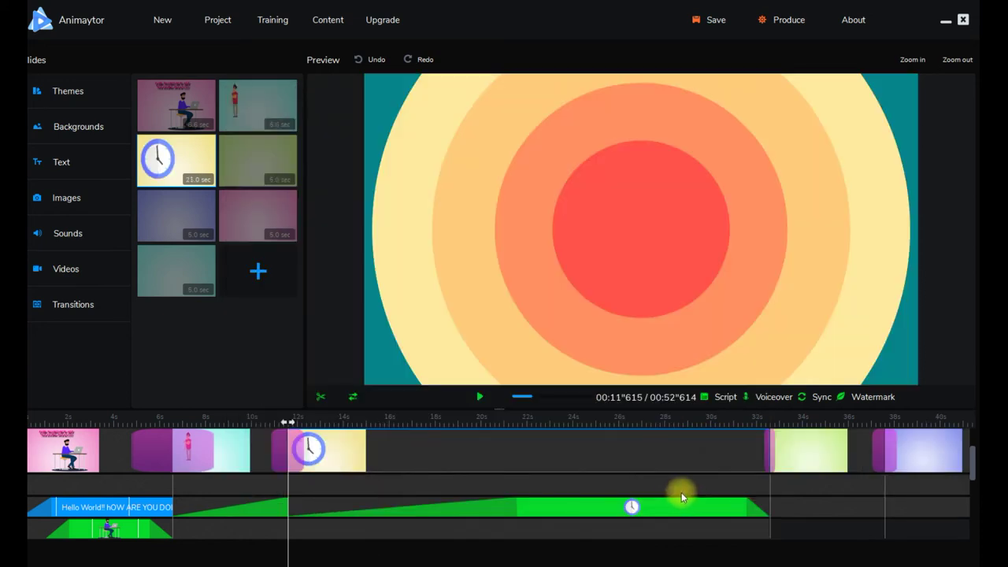
Step: Preview the third slide, shorten the clock's entrance to about 2 seconds, and move its clip's start to about 18 seconds on the timeline
left_click(479, 397)
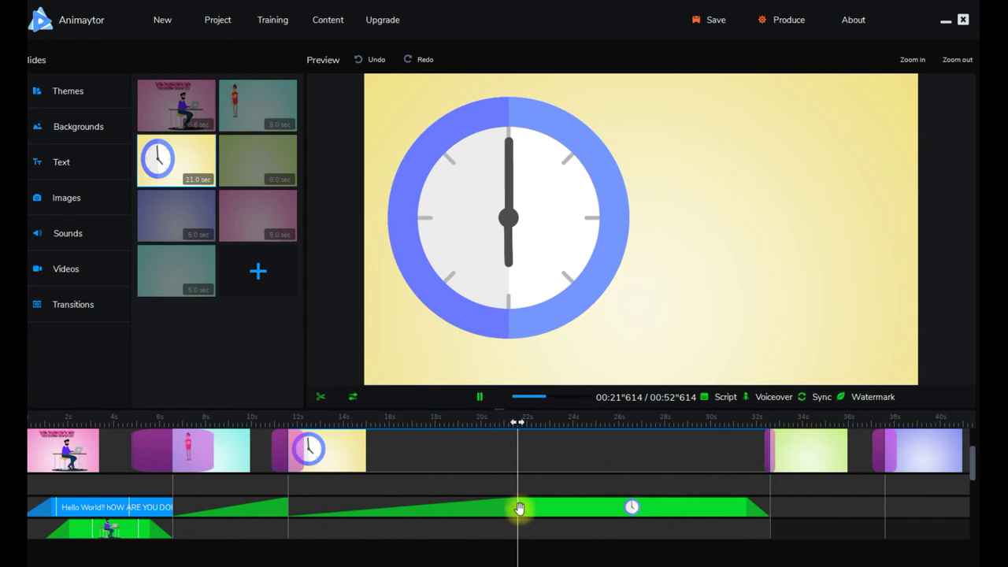
left_click_drag(508, 511, 347, 511)
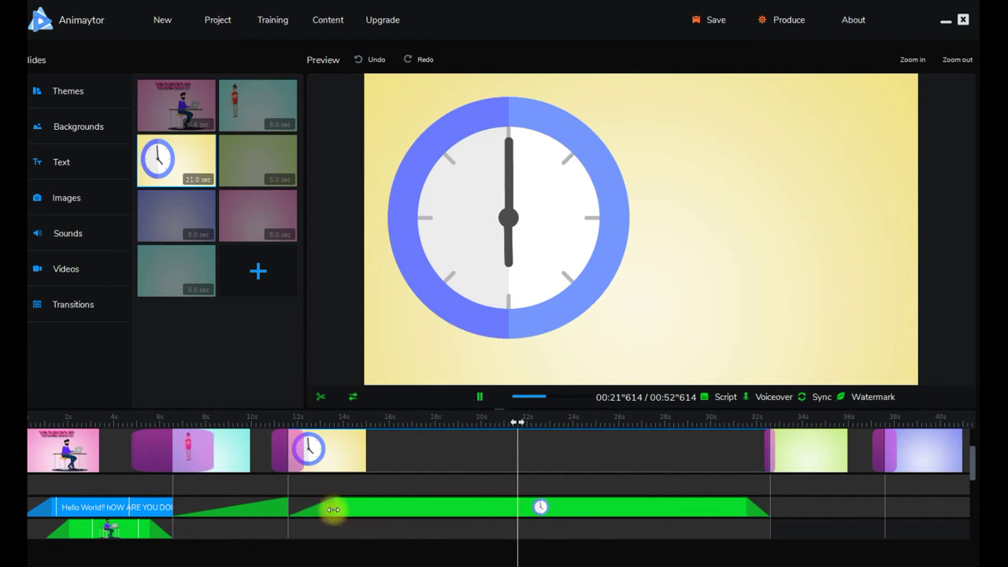
left_click_drag(536, 418, 259, 444)
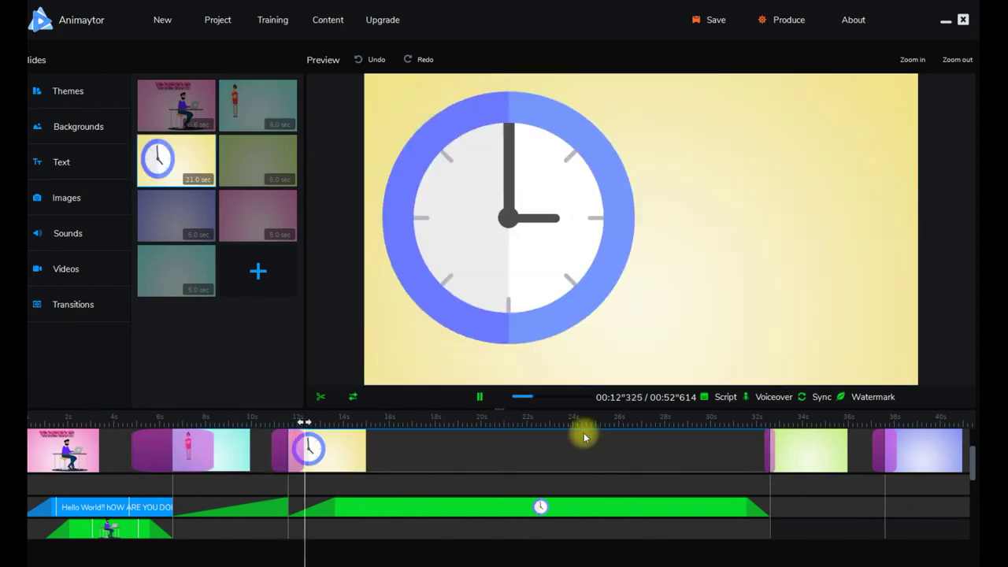
left_click_drag(301, 513, 437, 513)
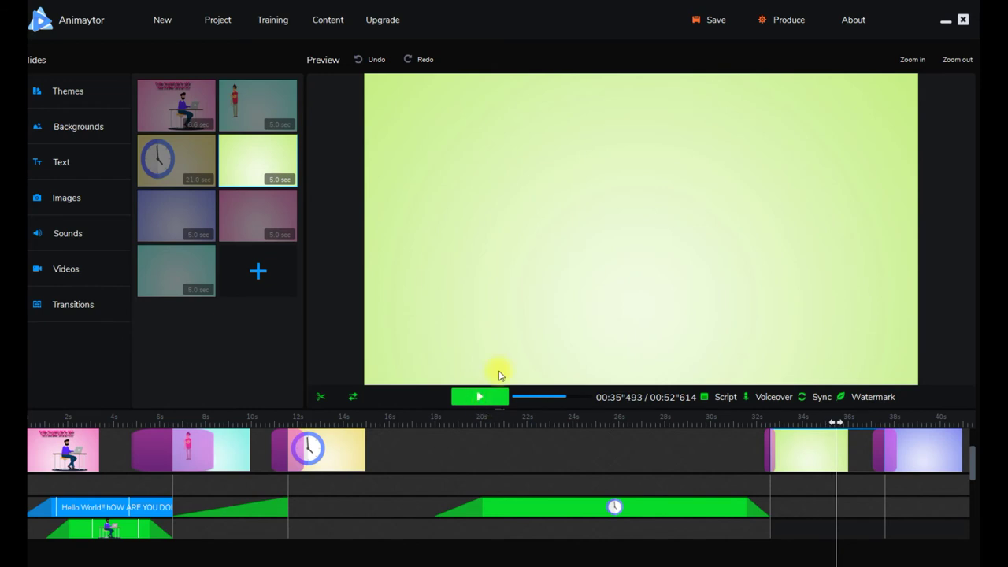
Step: Browse the Animations images, and add the red ADD TO CART button ATC4.png from the Callouts category to the fourth slide
left_click(55, 201)
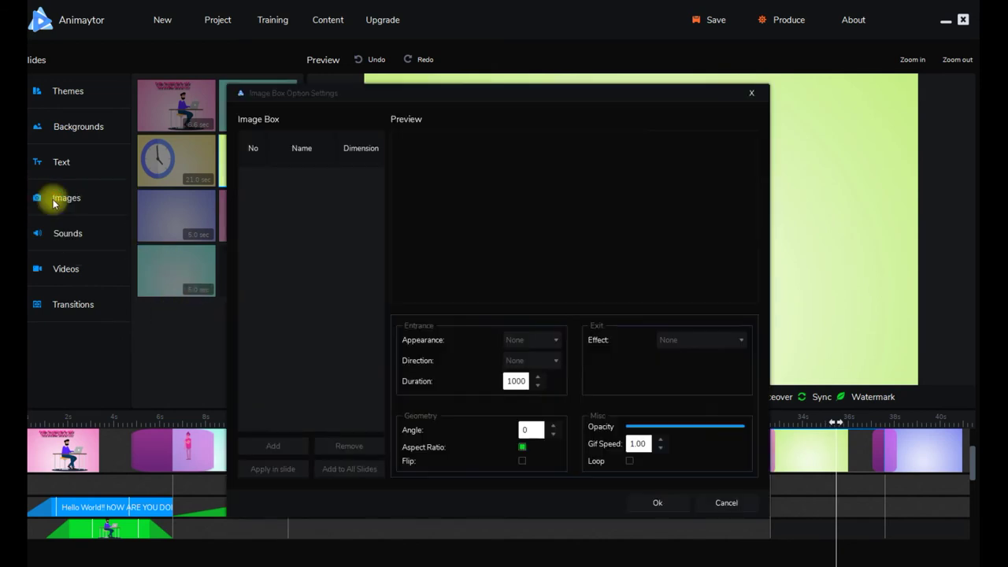
left_click(283, 448)
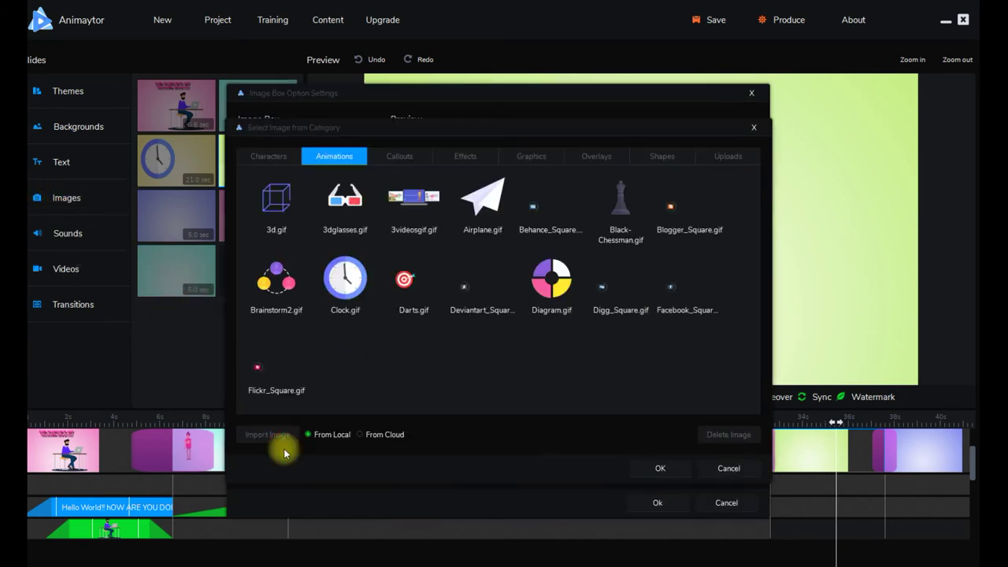
scroll(406, 311, "down", 15)
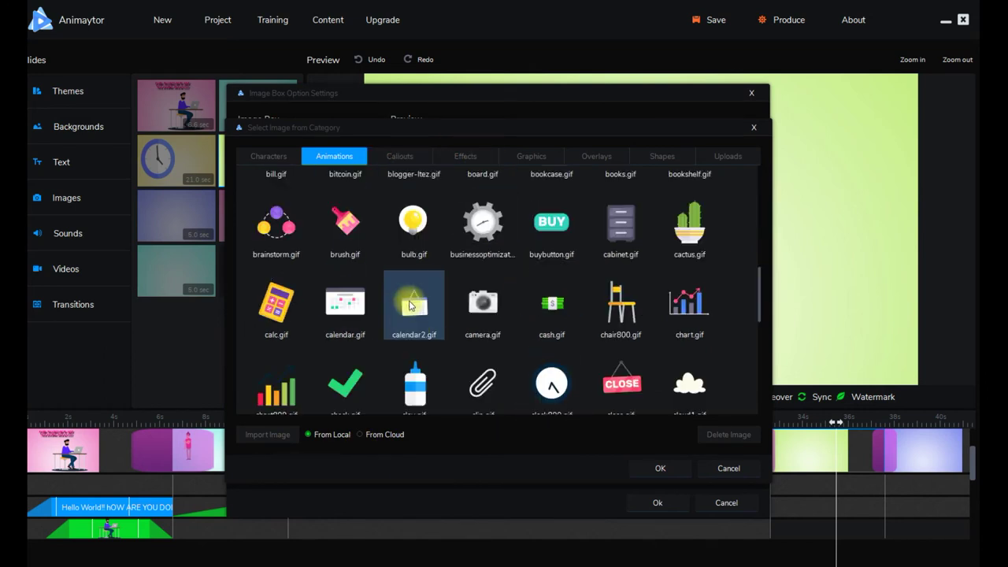
scroll(427, 310, "down", 6)
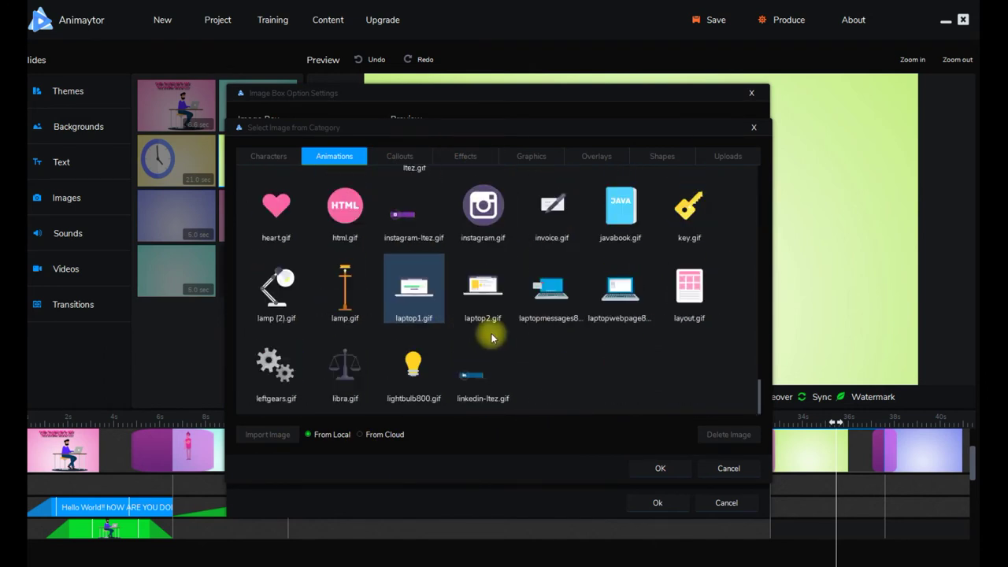
scroll(498, 340, "up", 15)
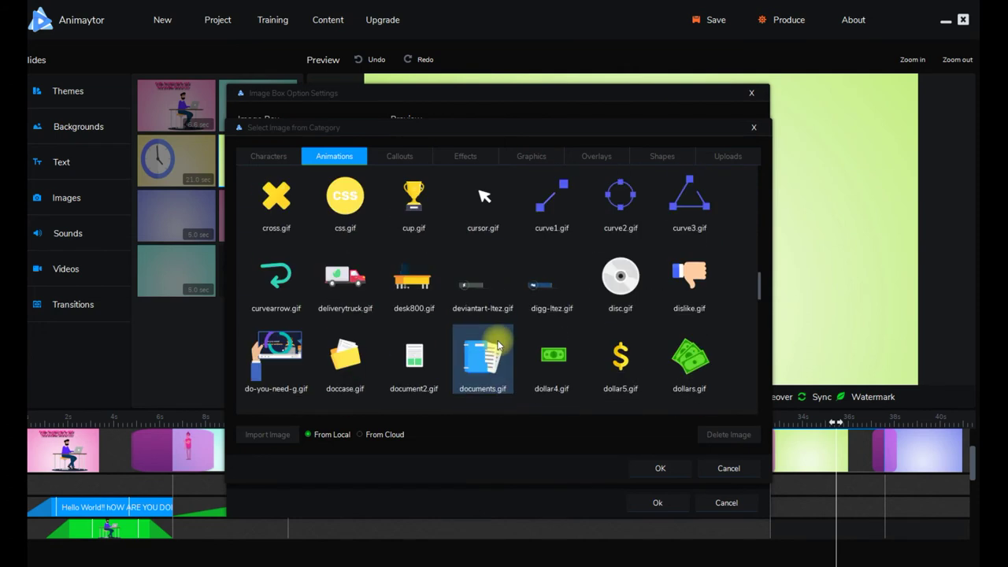
left_click(404, 157)
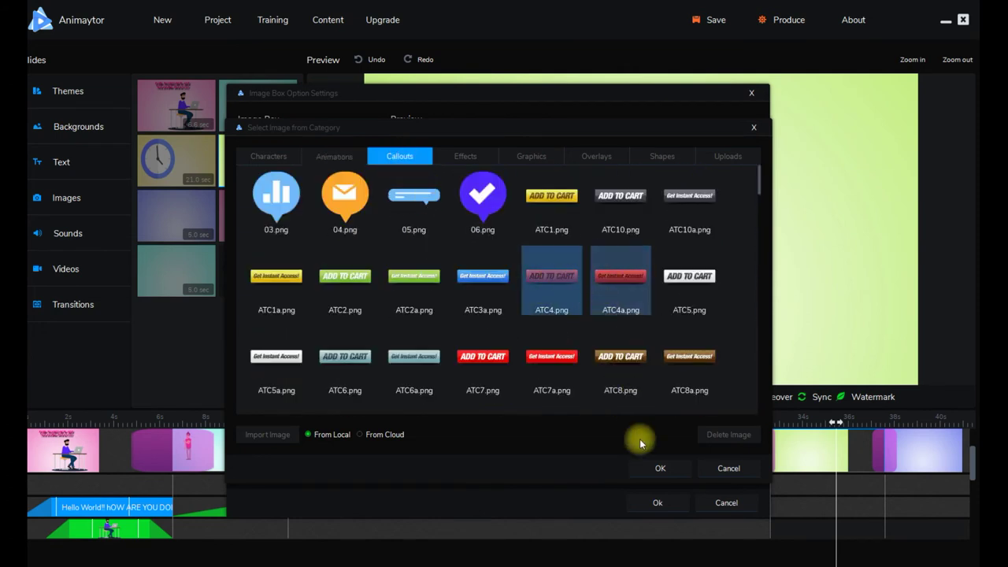
left_click(660, 470)
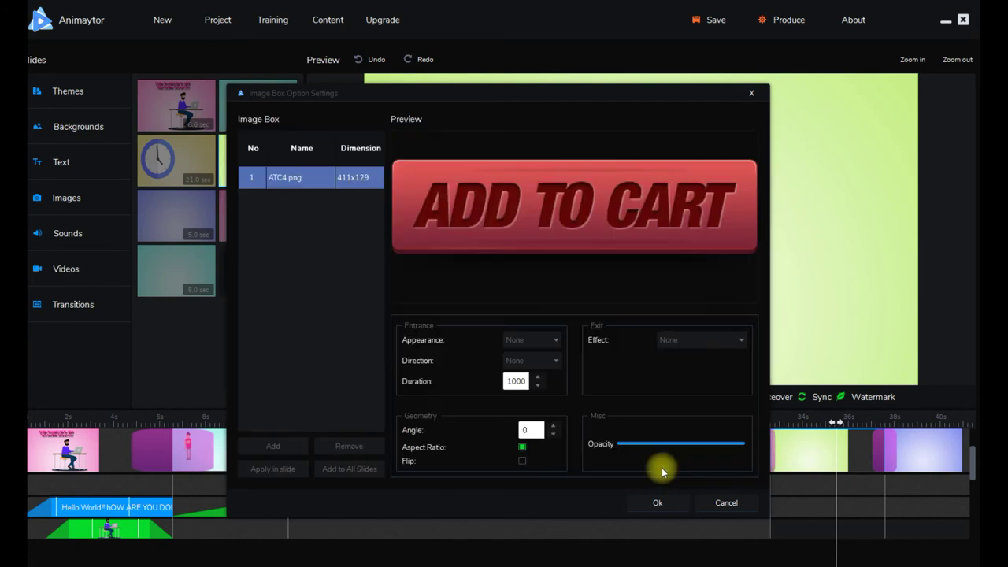
left_click(658, 504)
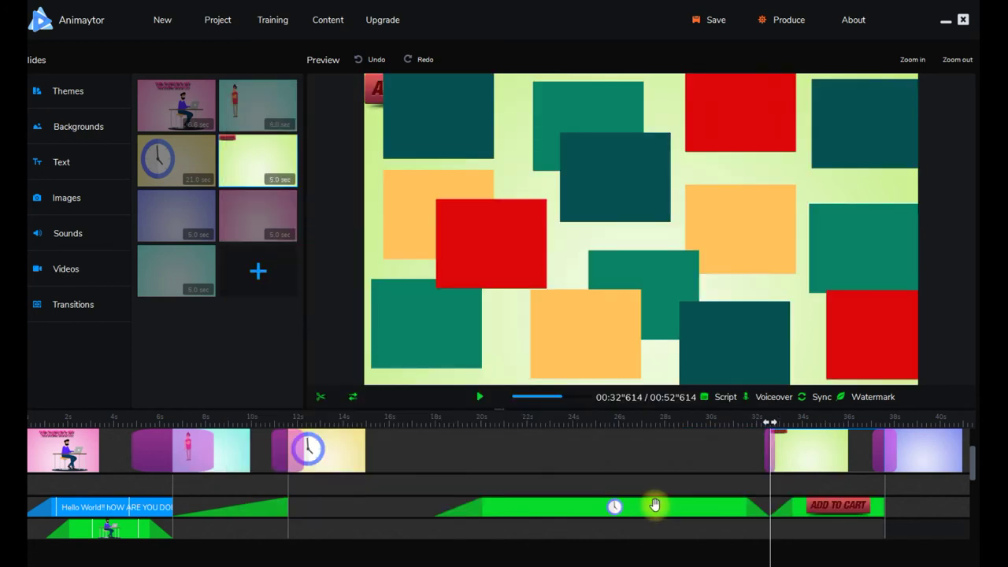
Step: Preview the fourth slide, move the ADD TO CART button away from the corner into the slide's upper-left area, and tilt it slightly
left_click(486, 398)
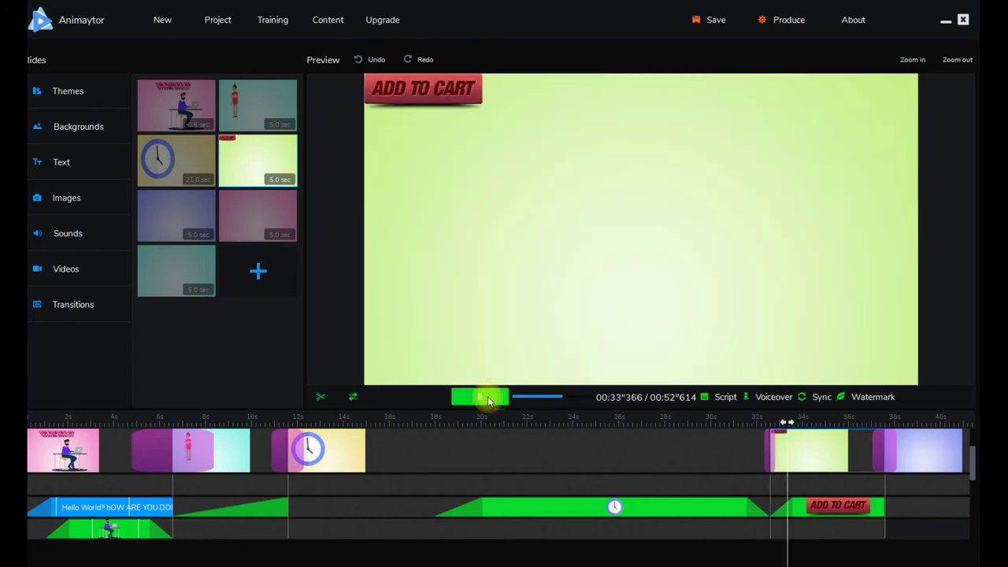
left_click(427, 106)
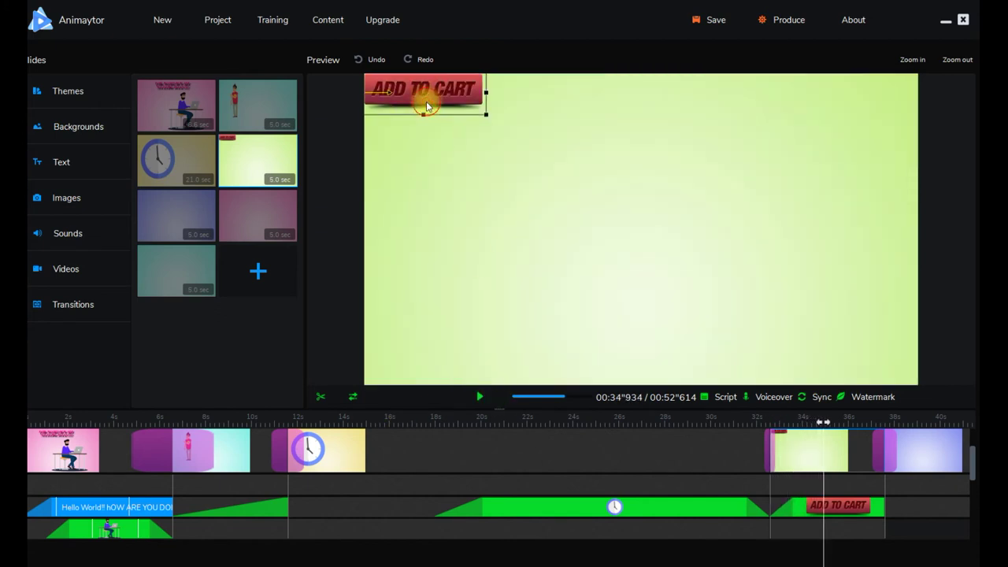
right_click(441, 105)
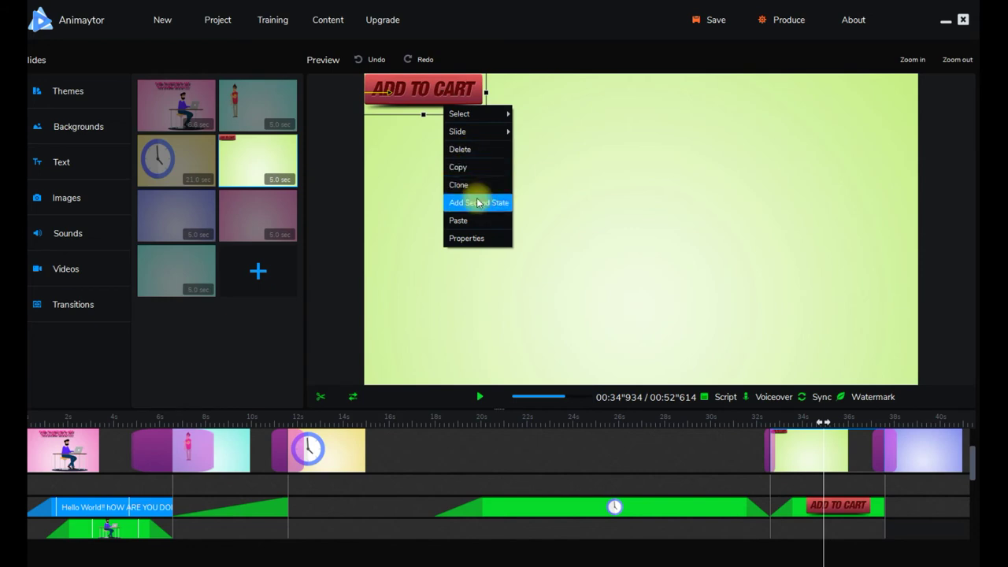
left_click_drag(423, 101, 549, 207)
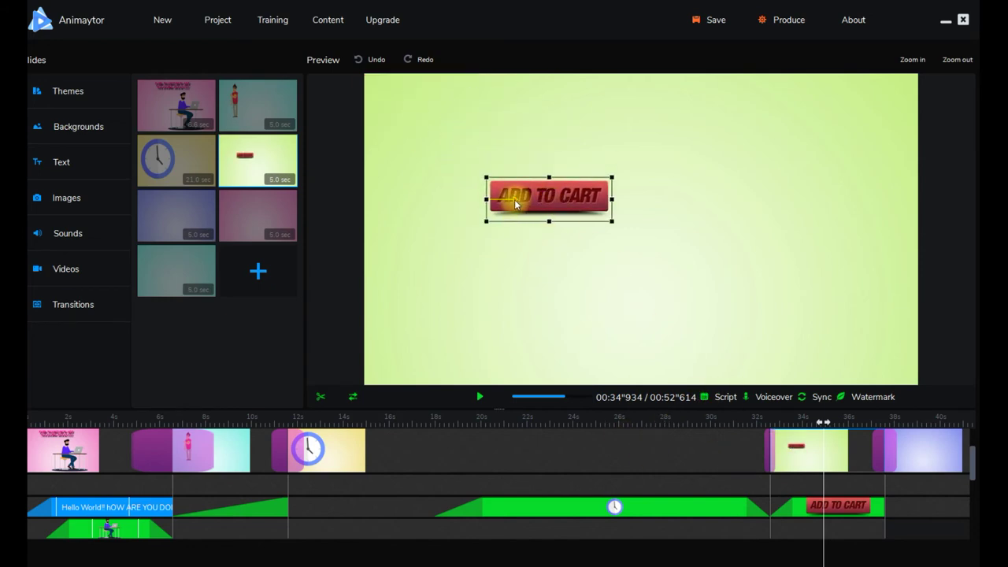
mouse_move(516, 203)
left_mouse_down()
mouse_move(513, 189)
mouse_move(554, 163)
mouse_move(589, 221)
mouse_move(547, 246)
mouse_move(503, 187)
mouse_move(501, 204)
left_mouse_up()
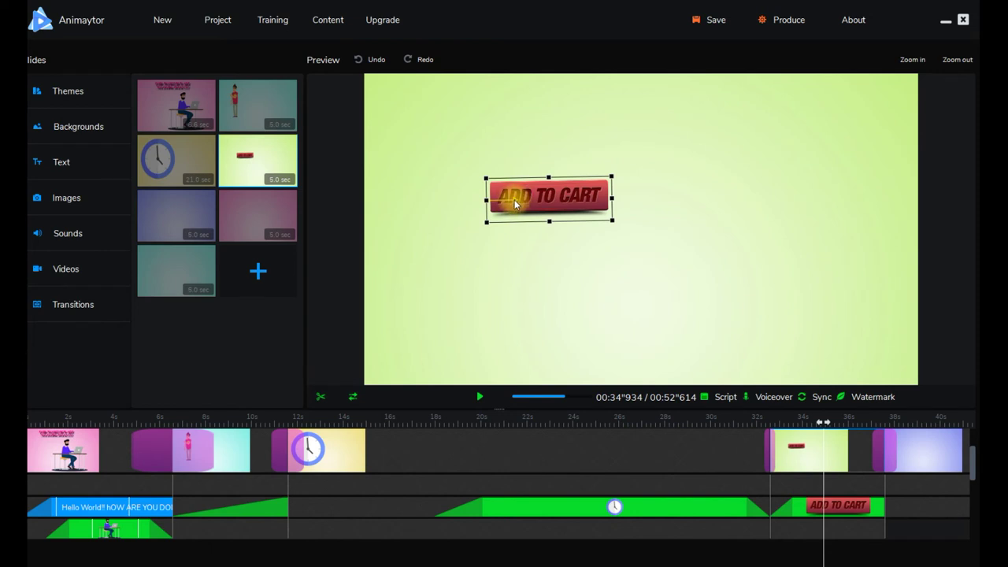
left_click_drag(516, 204, 483, 181)
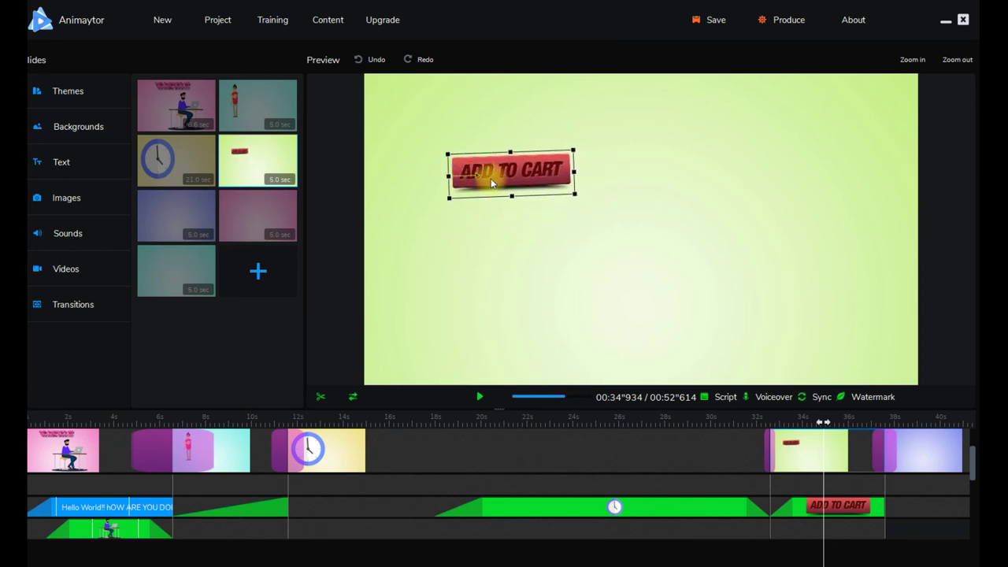
Step: Add a second state to the ADD TO CART button and place it in the slide's lower-right area
right_click(509, 179)
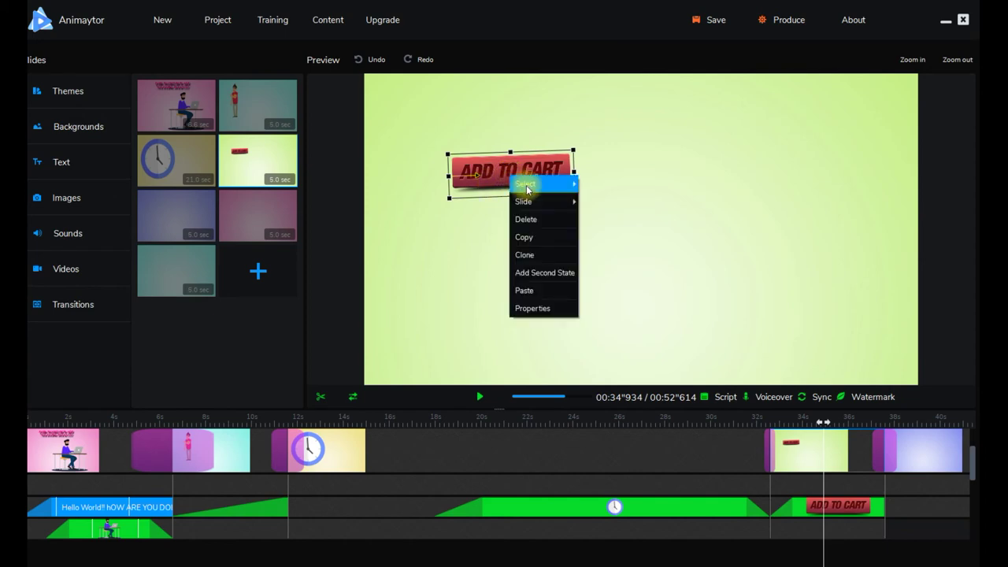
left_click(552, 273)
left_click(531, 172)
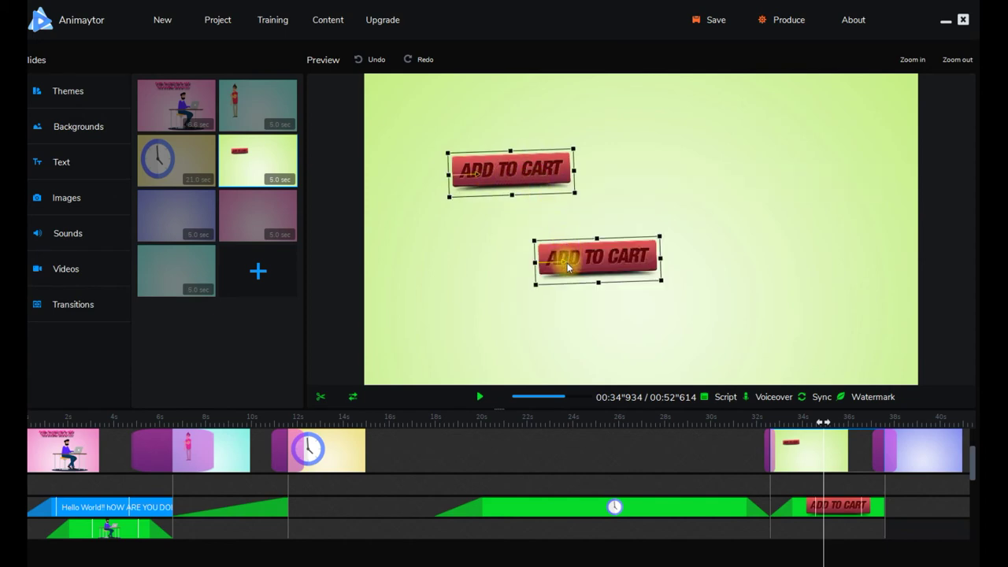
left_click_drag(565, 266, 624, 256)
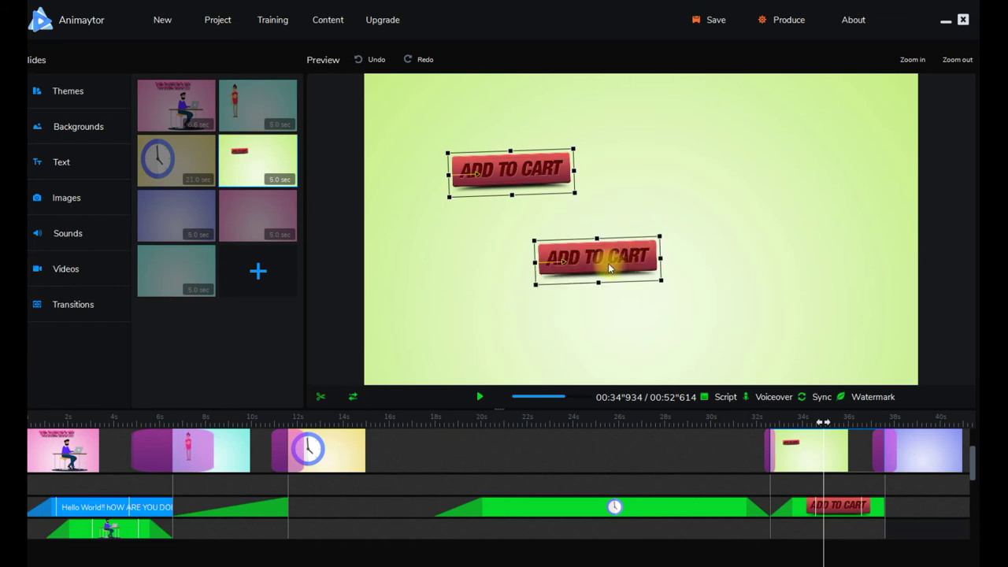
left_click(562, 267)
left_click_drag(565, 266, 788, 307)
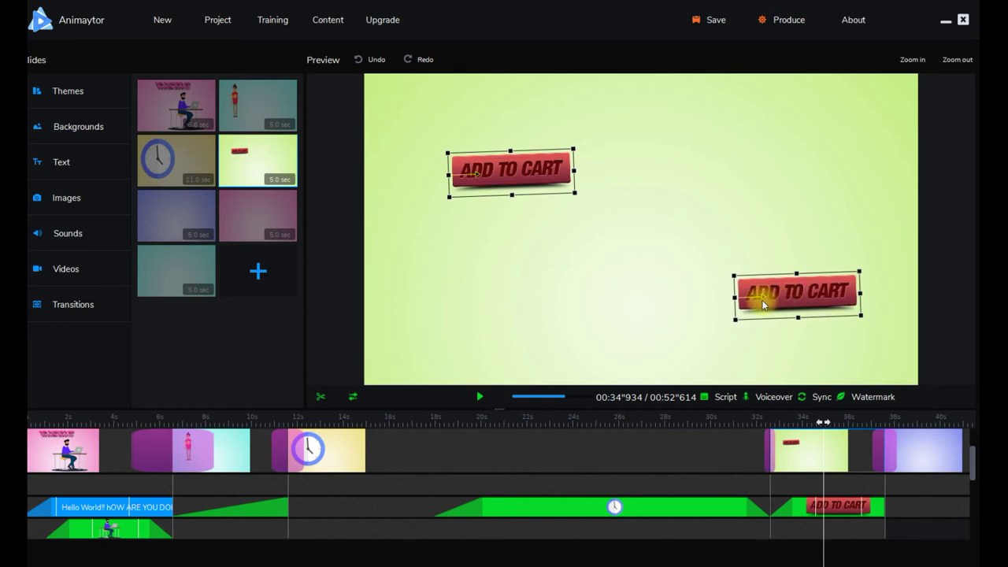
Step: Rotate the ADD TO CART button to a steep upward diagonal in both states, and play the fourth slide from its start
mouse_move(477, 177)
left_mouse_down()
mouse_move(513, 214)
mouse_move(473, 189)
mouse_move(453, 152)
mouse_move(491, 142)
mouse_move(483, 173)
left_mouse_up()
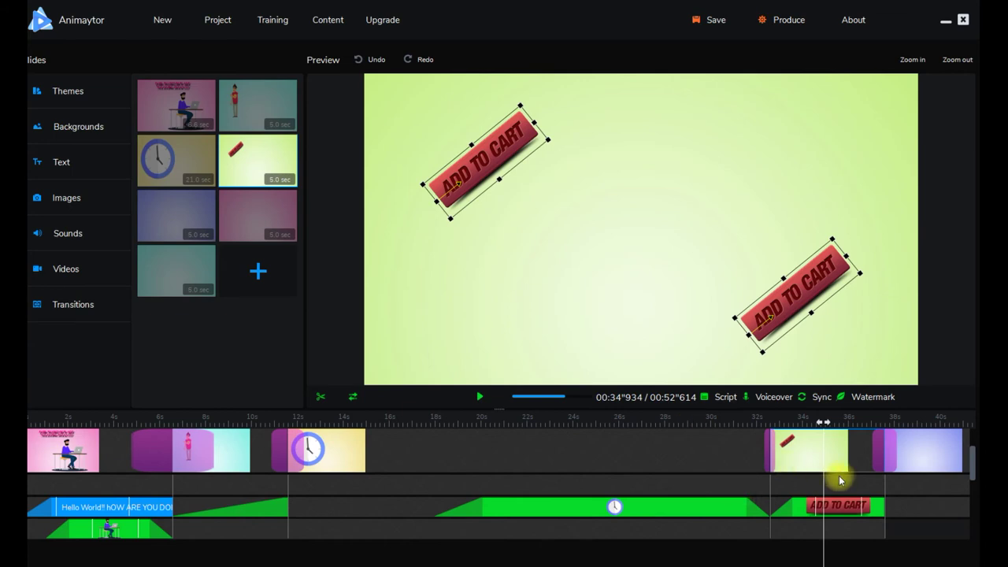
left_click(772, 420)
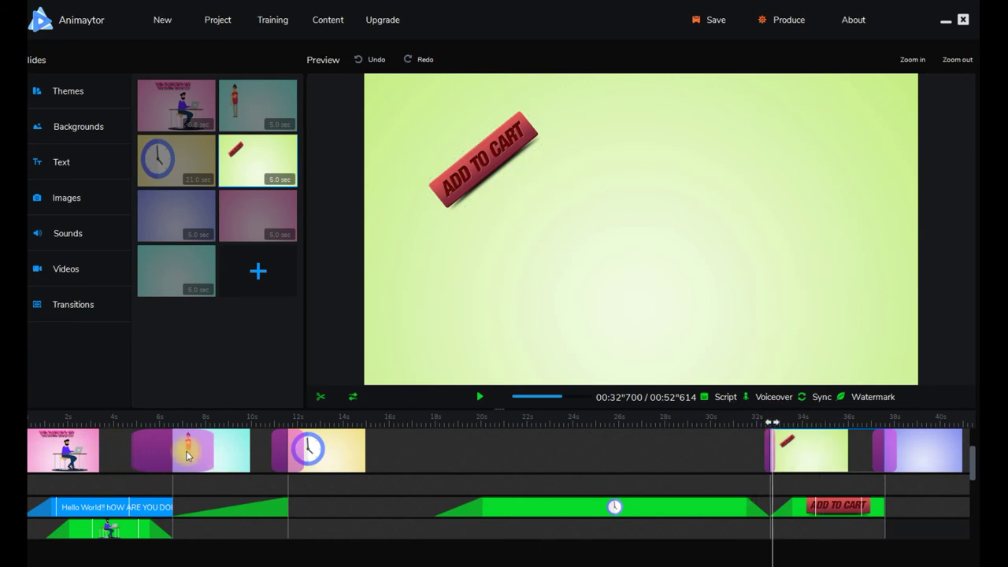
left_click(479, 397)
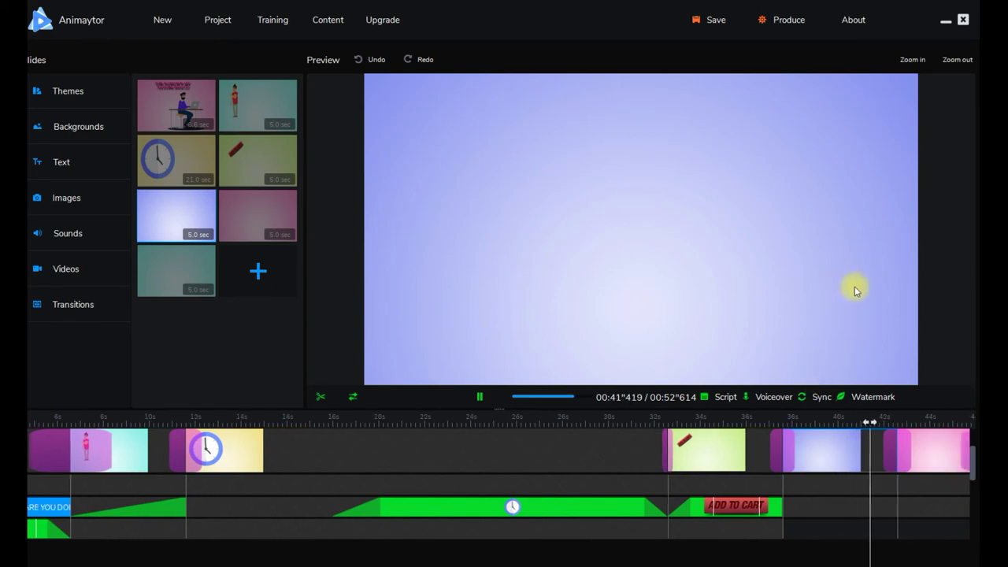
Step: Add fx-amber (35).gif from the Effects category to the pink sixth slide
left_click(79, 200)
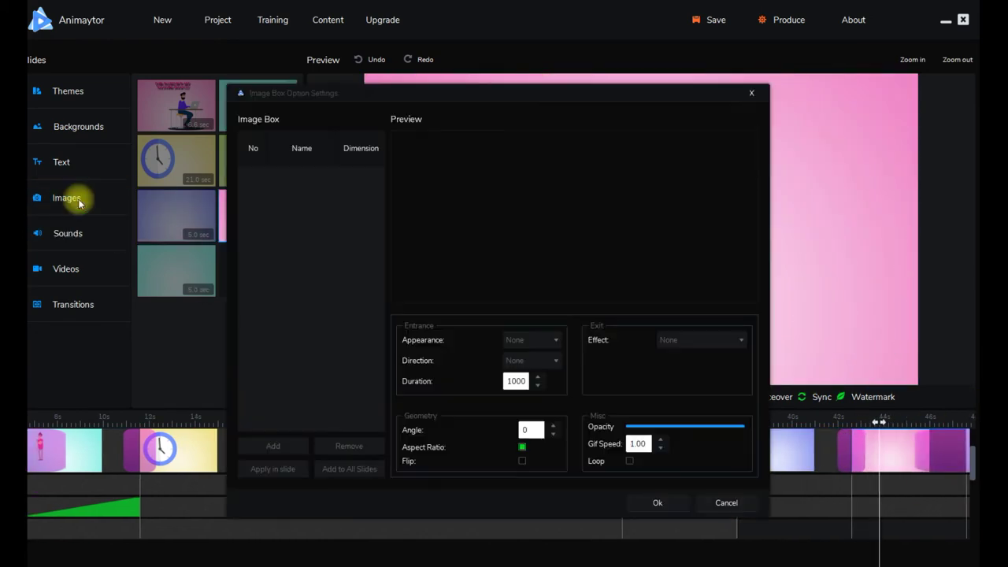
left_click(276, 446)
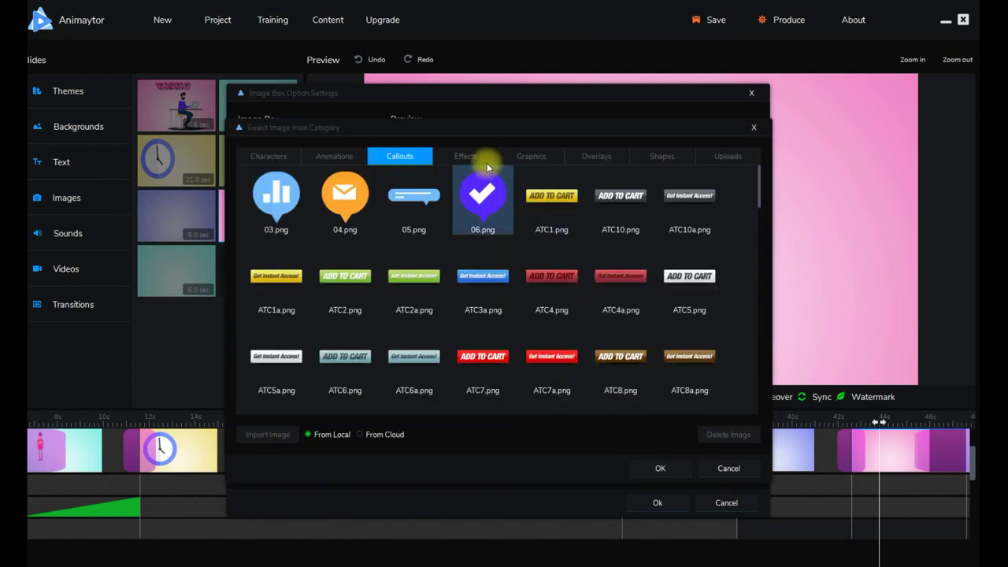
left_click(465, 156)
scroll(504, 229, "down", 10)
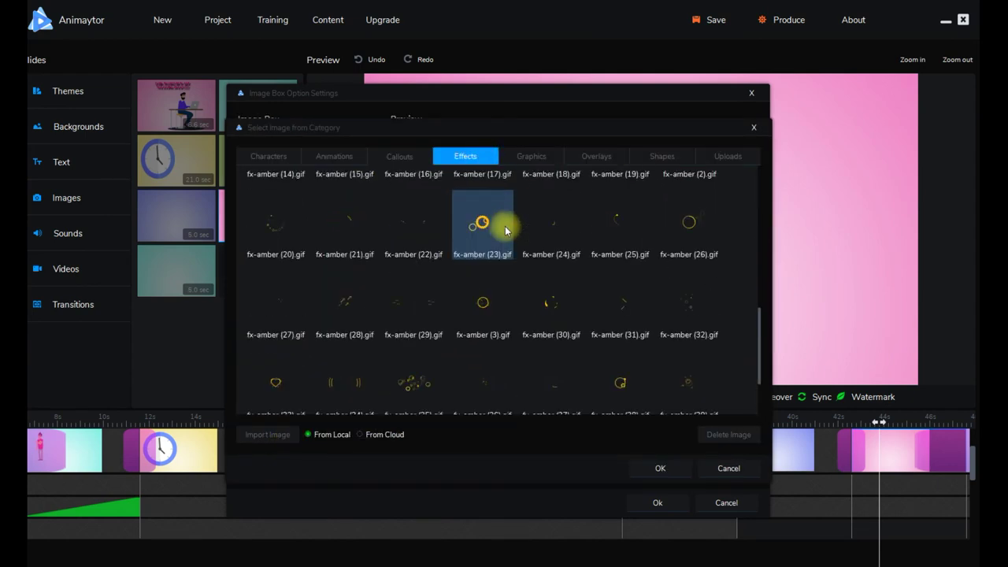
left_click(421, 400)
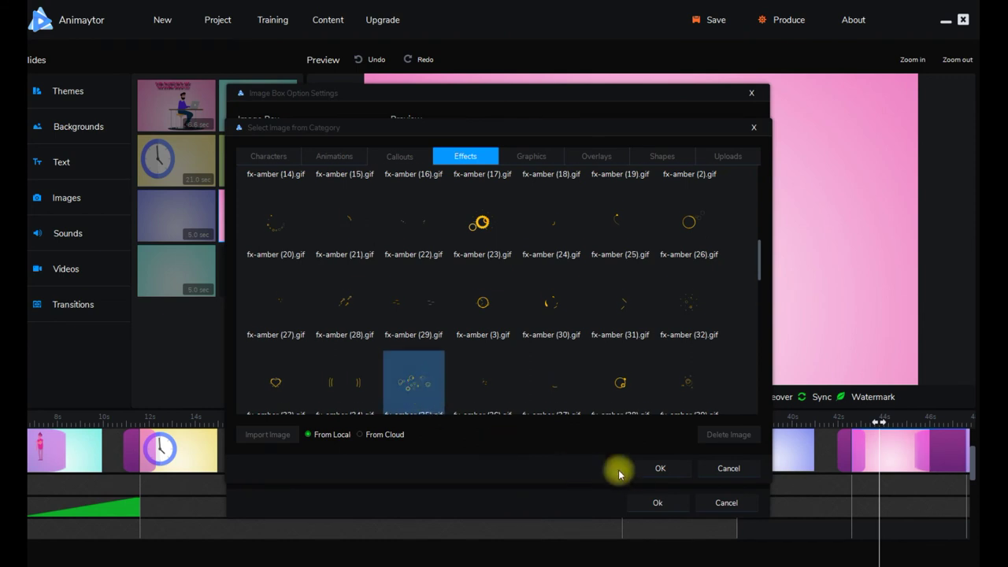
left_click(660, 471)
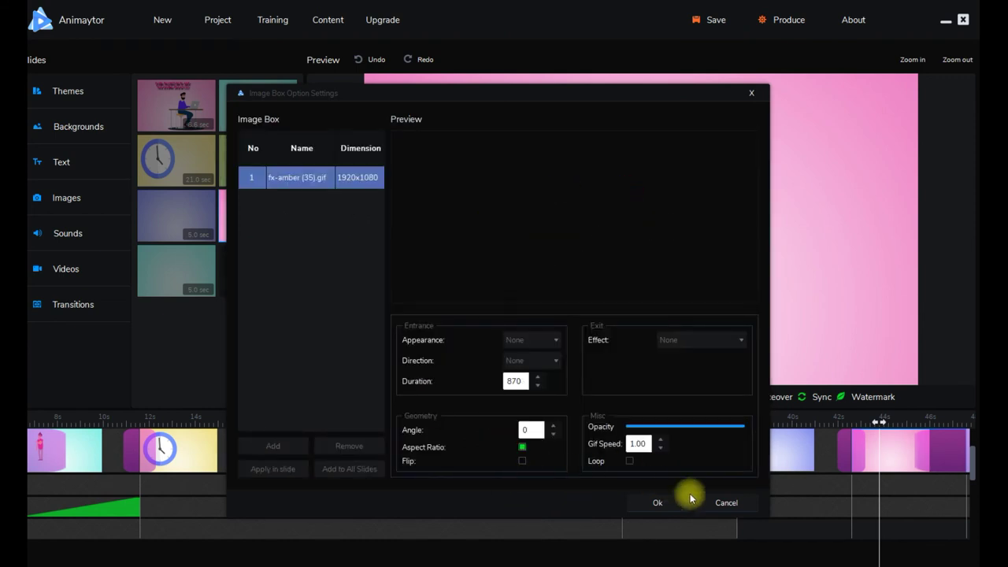
left_click(691, 498)
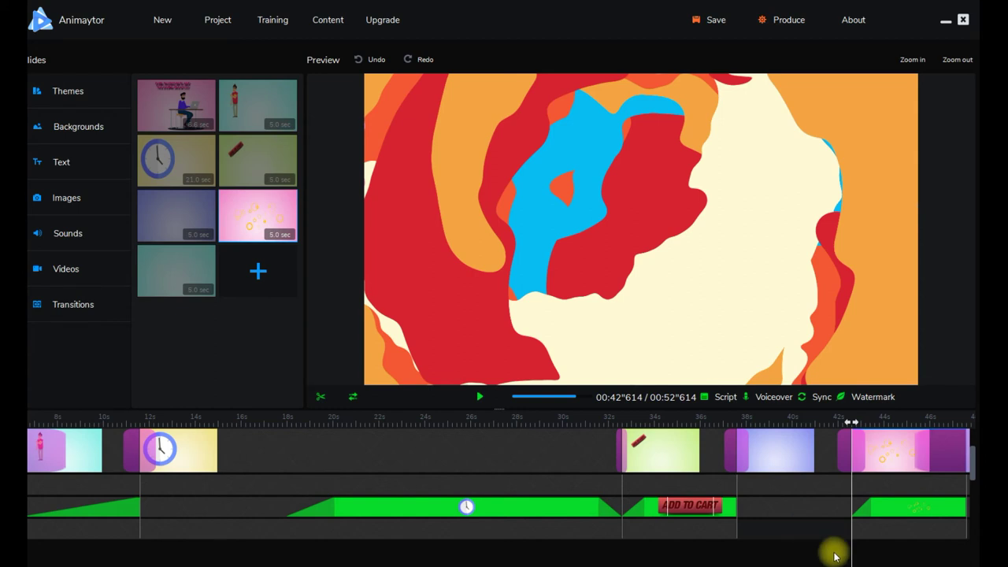
Step: Check the amber effect's image settings from its timeline clip, and preview the sixth slide through to the last slide
left_click_drag(784, 564, 876, 565)
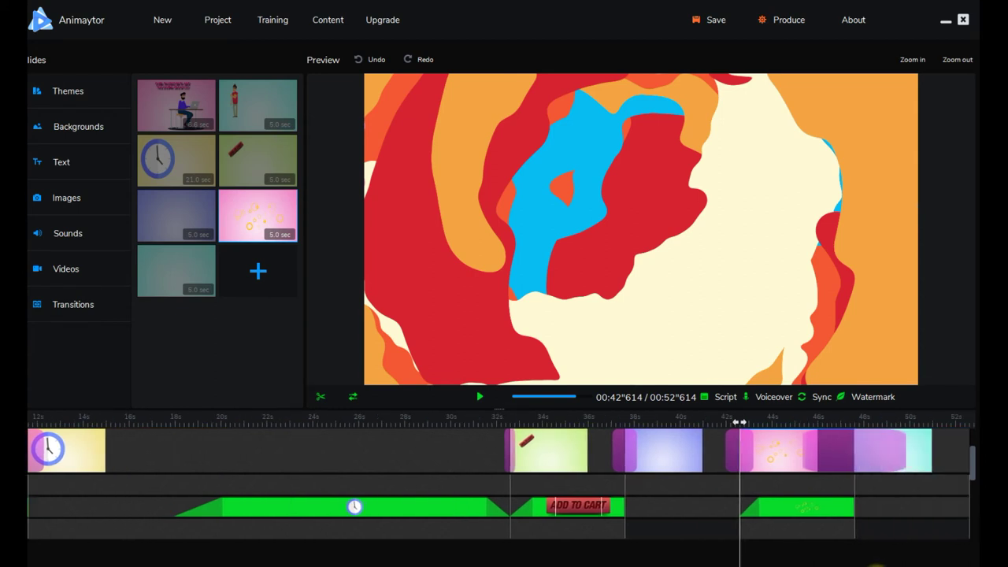
double_click(786, 507)
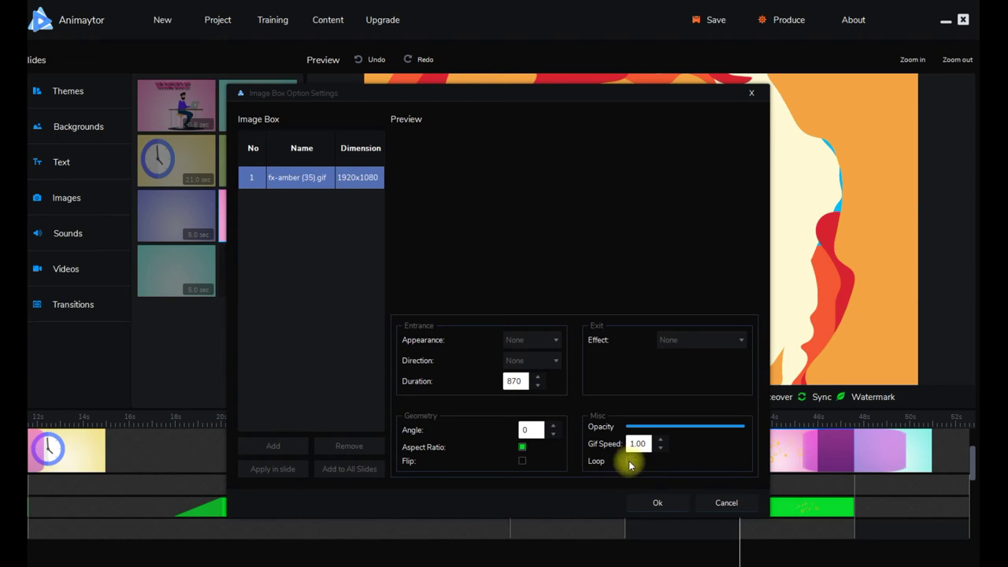
left_click(658, 503)
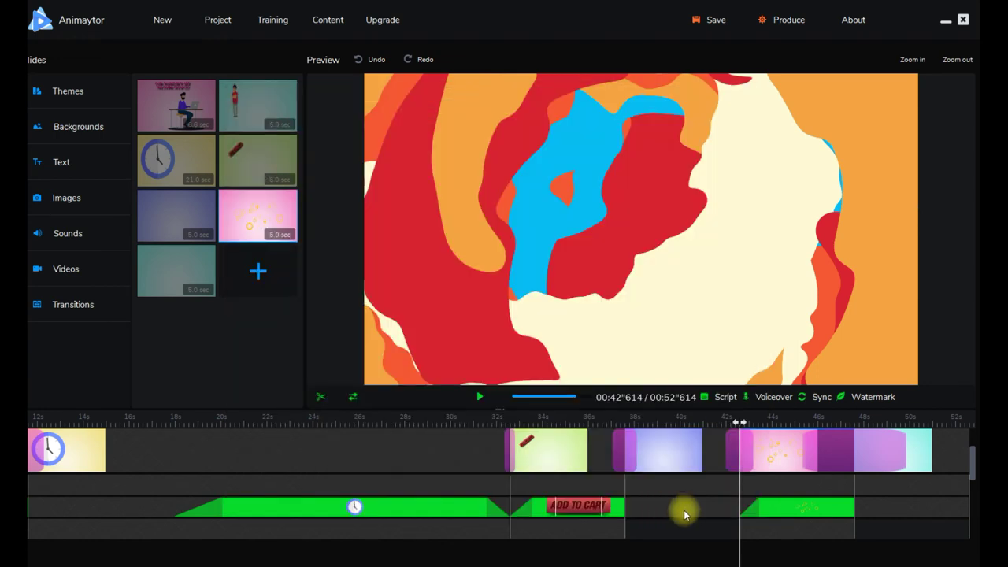
left_click(480, 397)
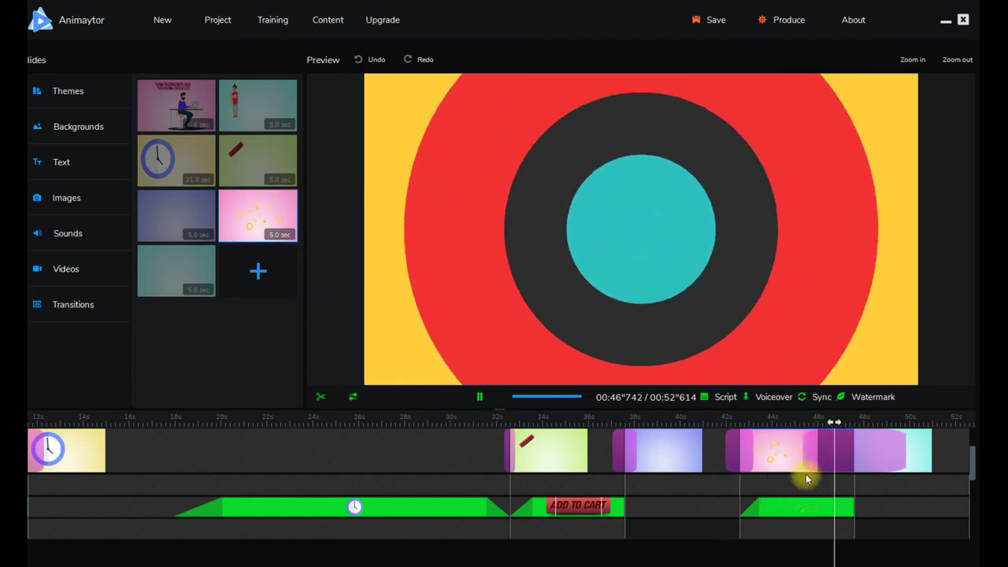
left_click(479, 396)
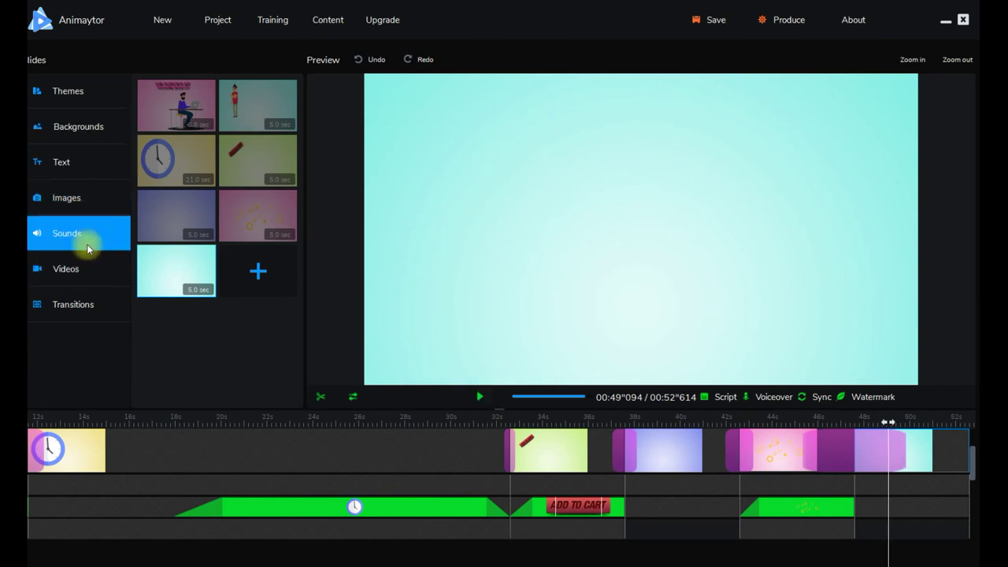
Step: Add slidelines15.gif from the Effects category to the light-blue seventh slide
left_click(81, 205)
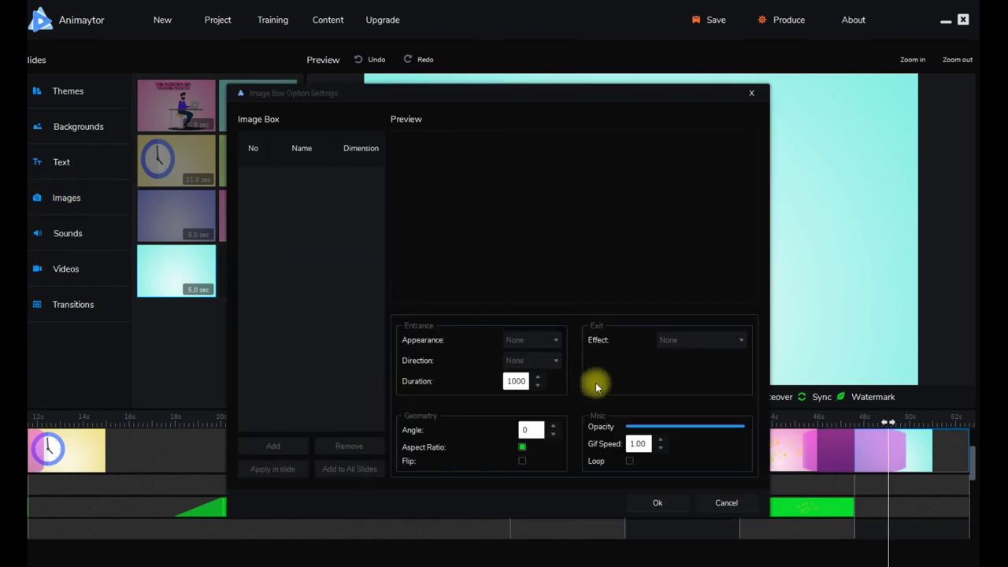
left_click(280, 446)
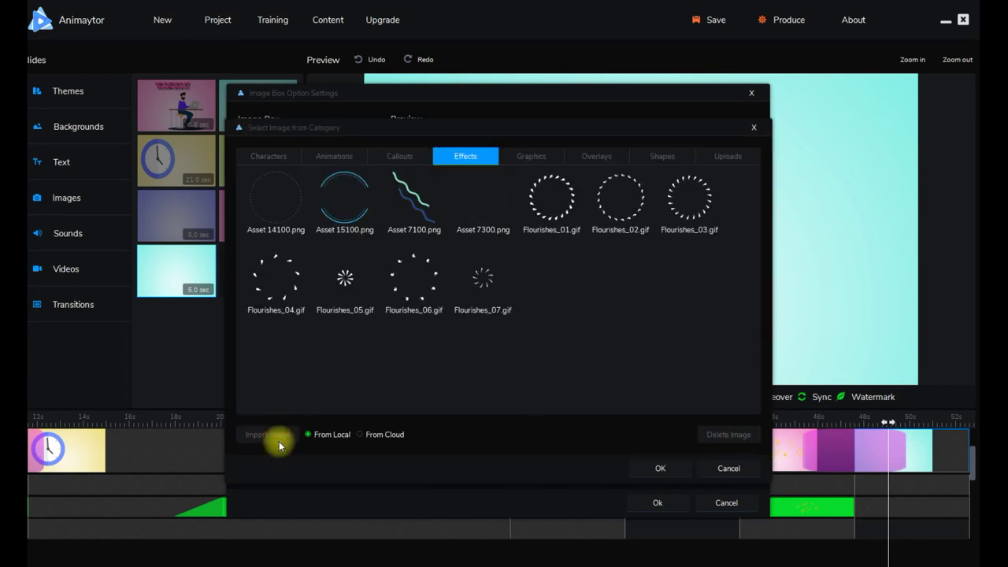
scroll(543, 306, "down", 5)
scroll(530, 301, "down", 10)
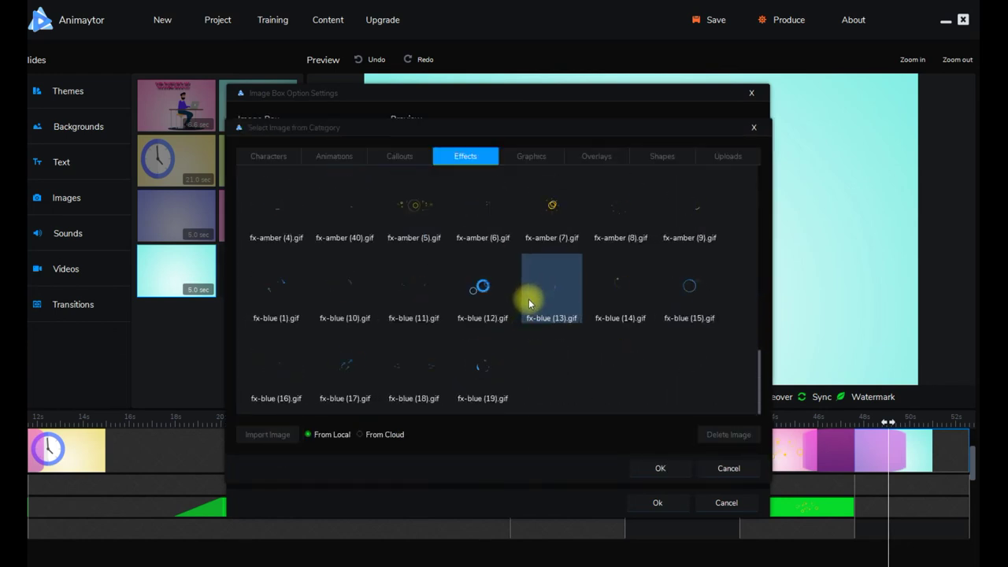
scroll(494, 307, "down", 10)
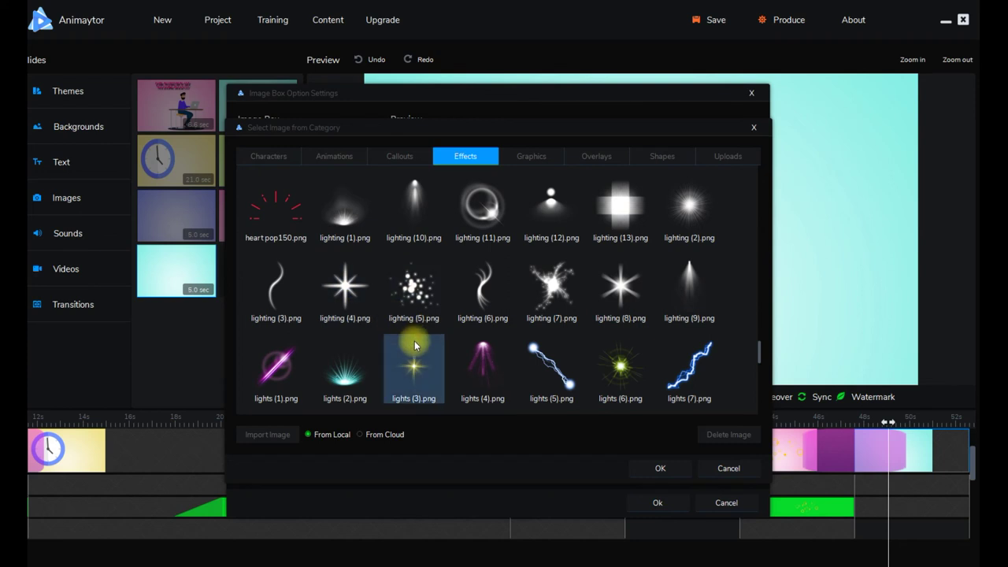
scroll(599, 356, "down", 5)
scroll(611, 334, "up", 3)
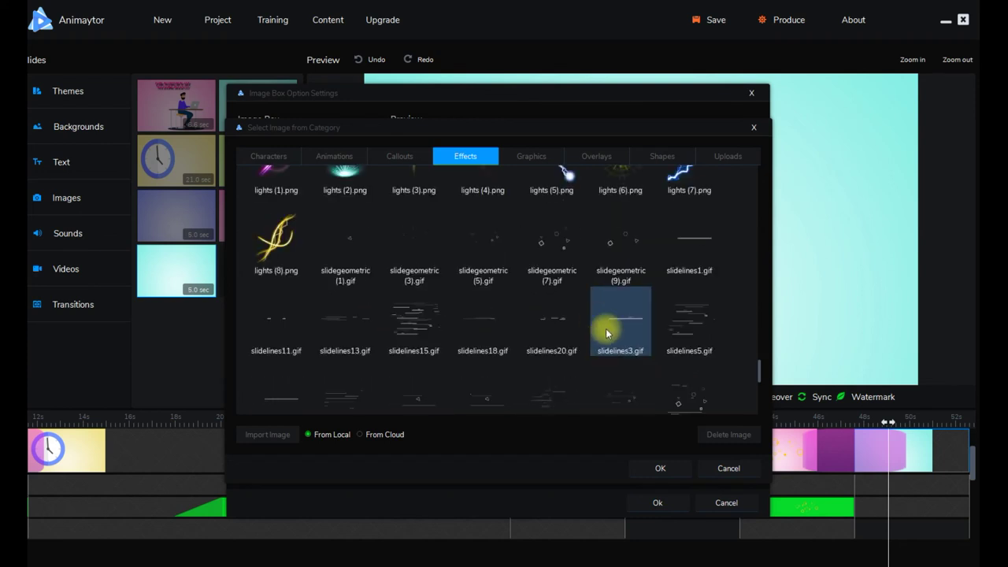
double_click(416, 337)
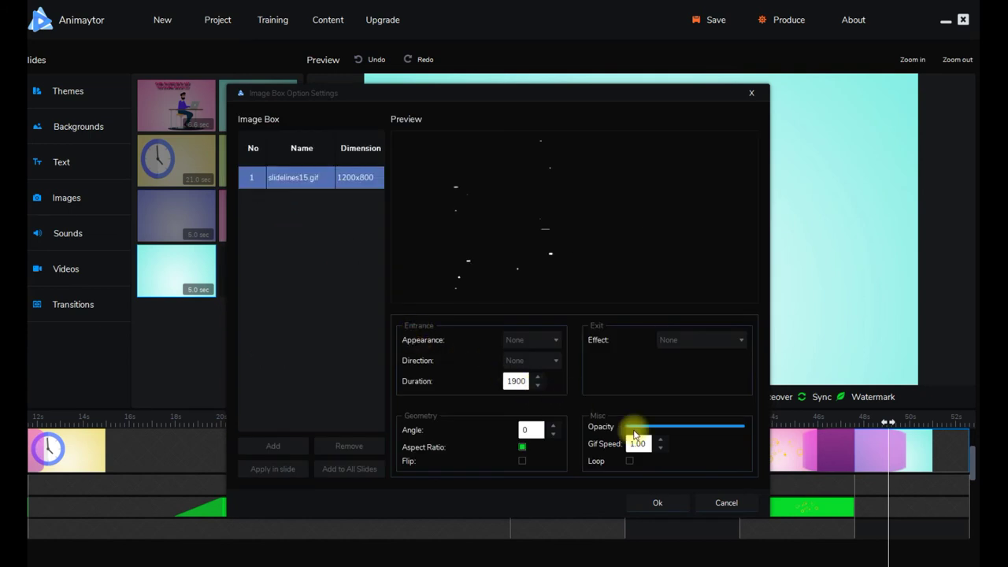
left_click(651, 506)
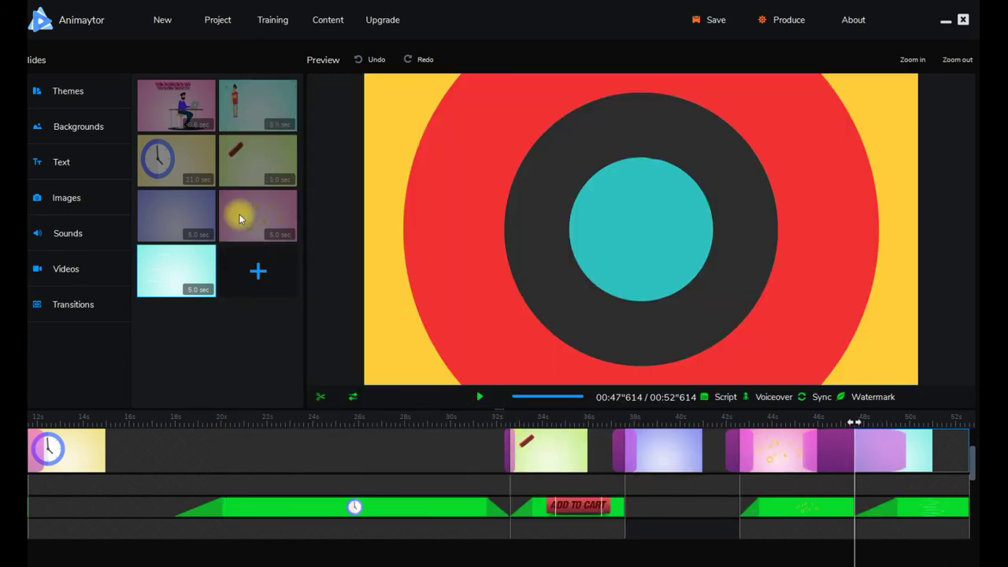
Step: Browse the Graphics category, and add Triangle150.png from the Overlays category to the seventh slide
left_click(71, 202)
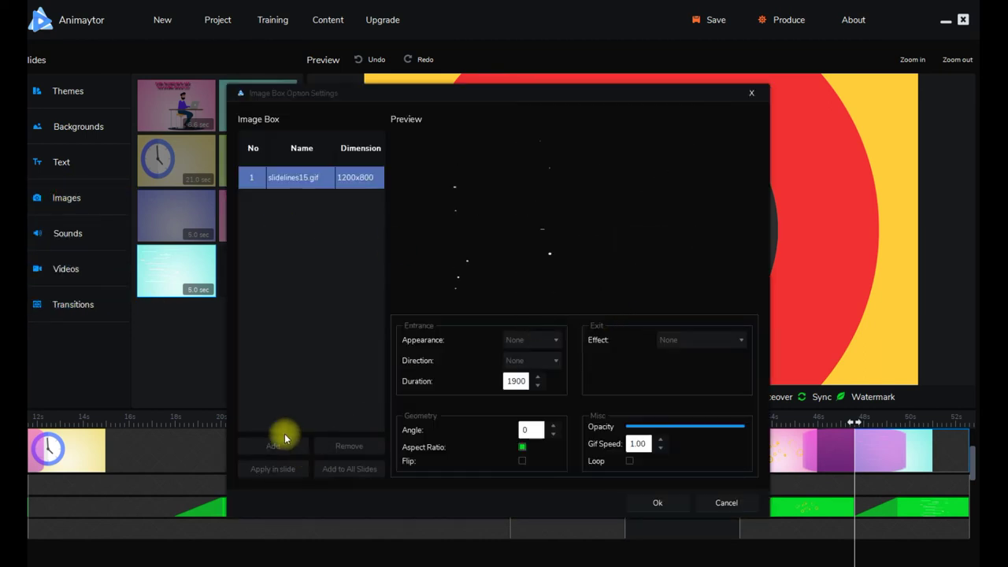
left_click(260, 442)
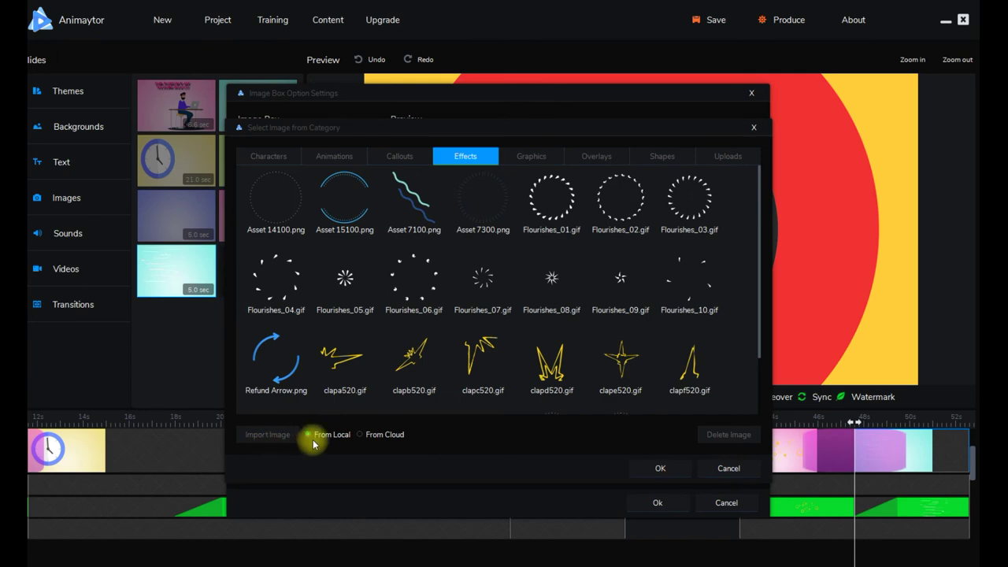
left_click(532, 157)
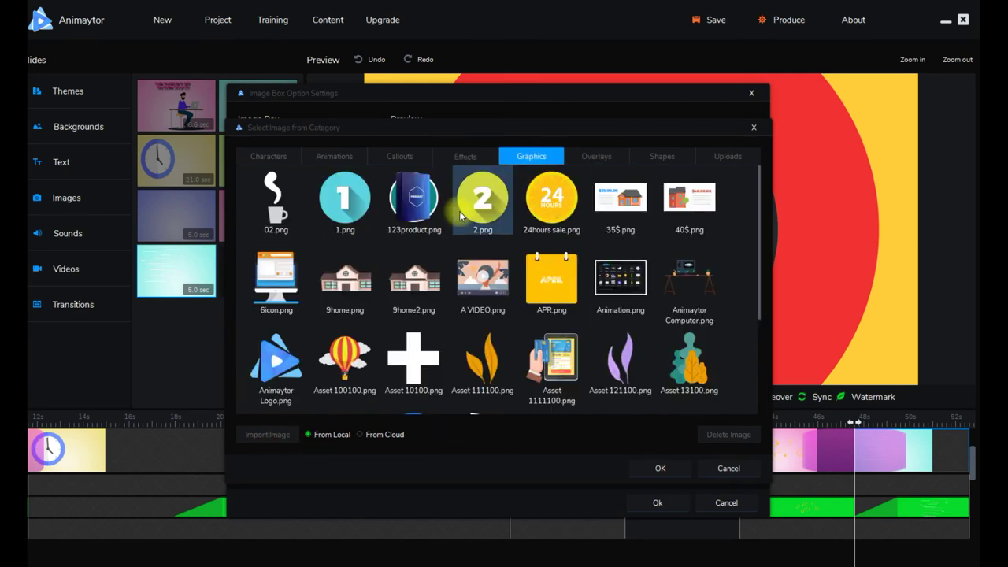
scroll(417, 268, "down", 15)
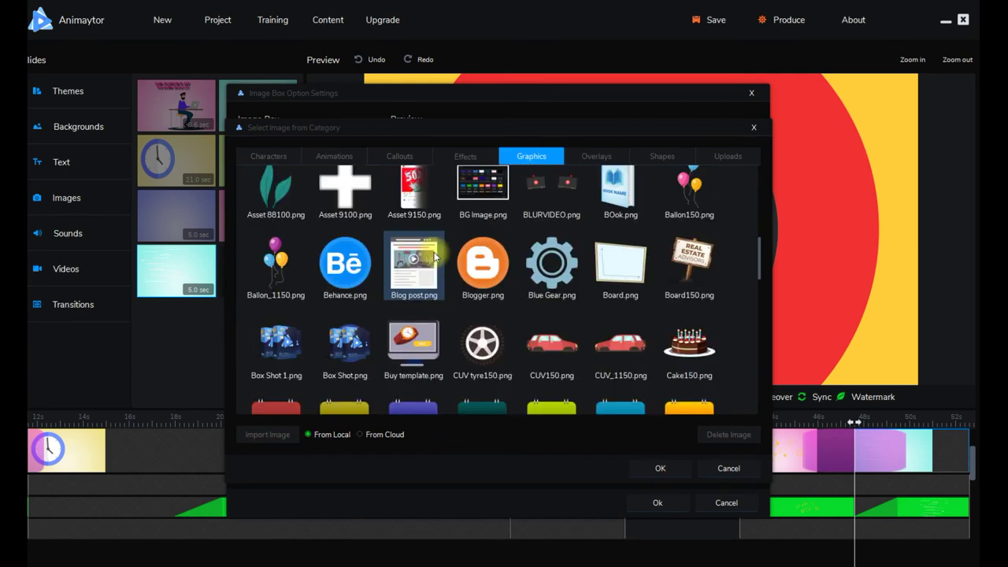
scroll(484, 260, "down", 10)
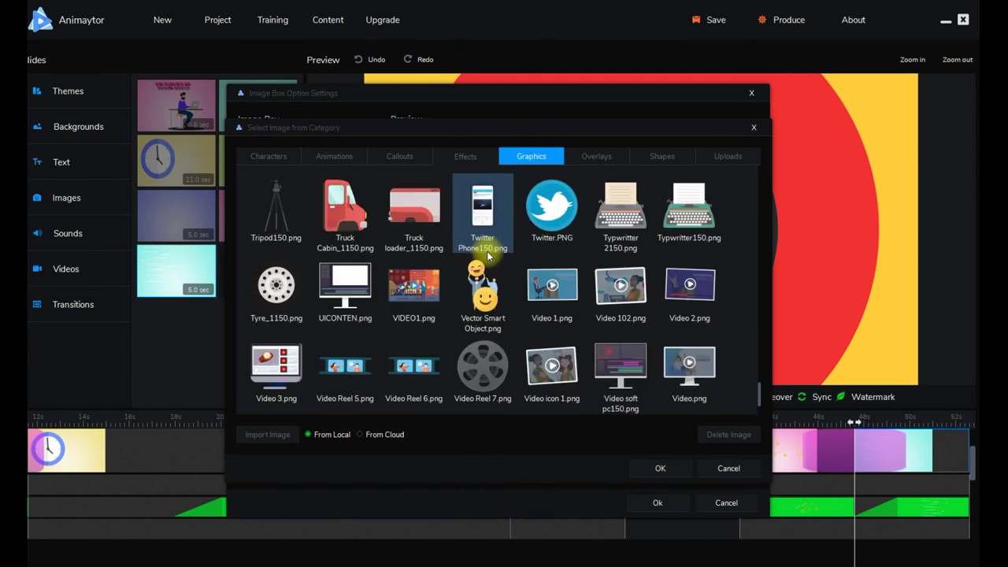
scroll(551, 283, "down", 10)
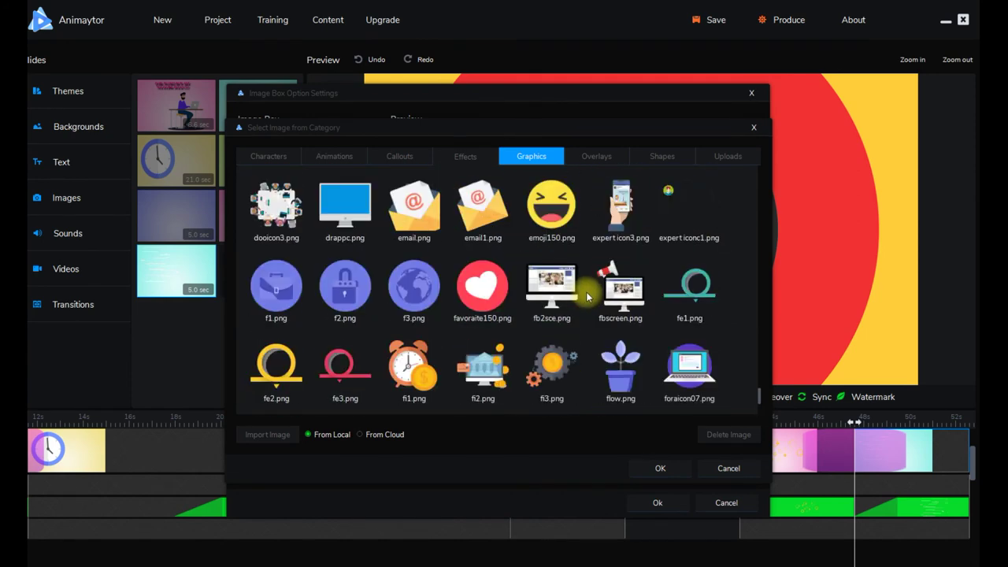
scroll(586, 290, "down", 5)
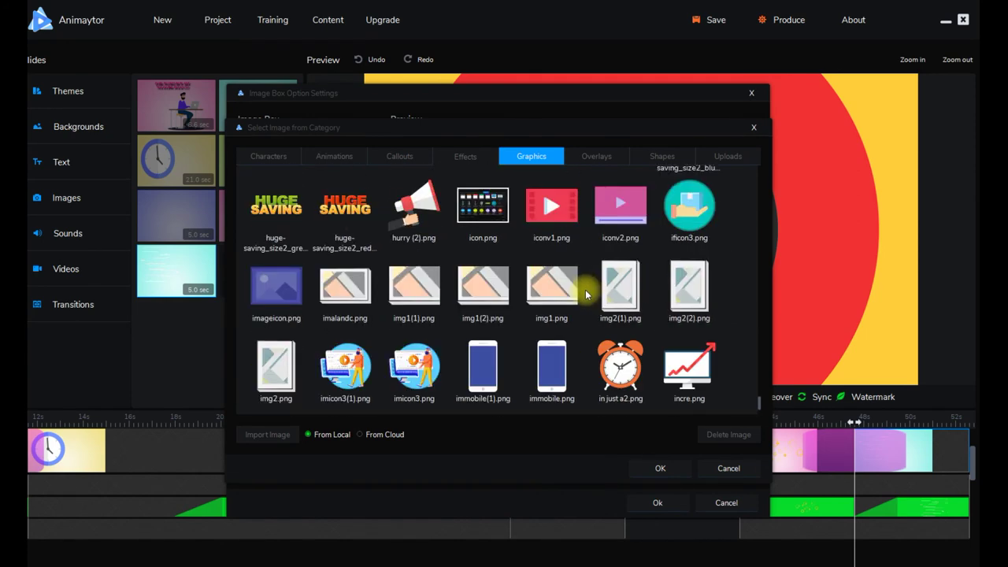
left_click(595, 156)
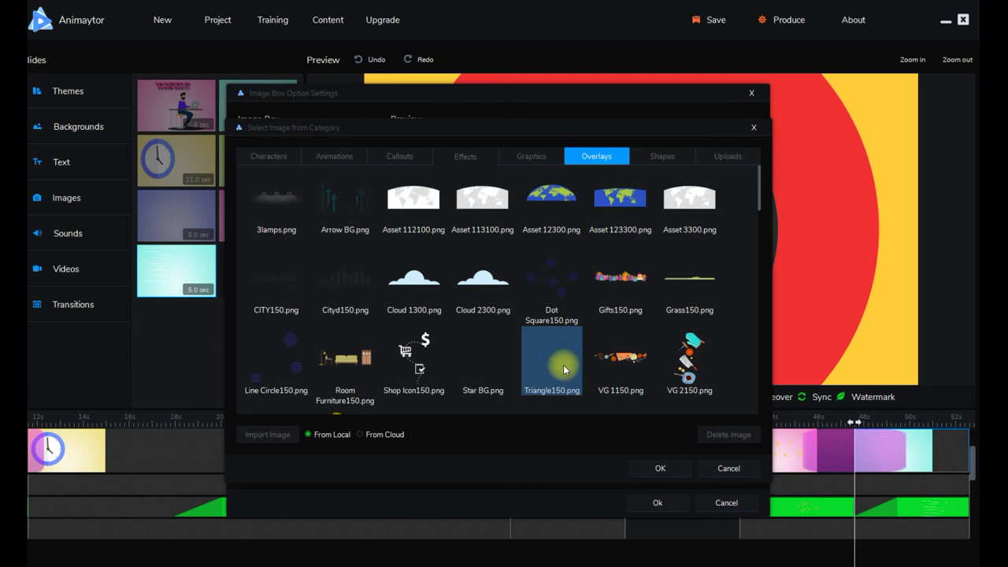
left_click(663, 468)
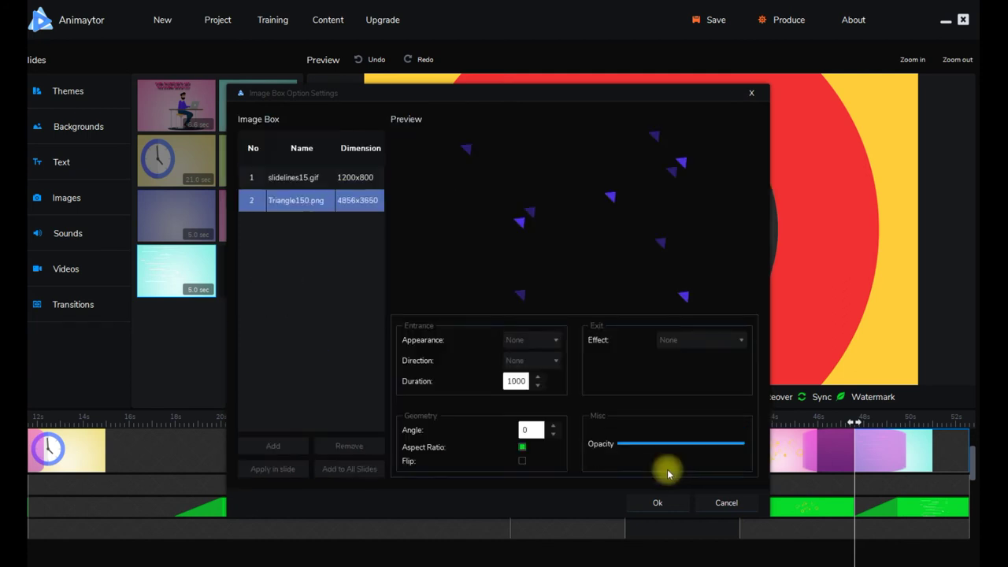
left_click(658, 503)
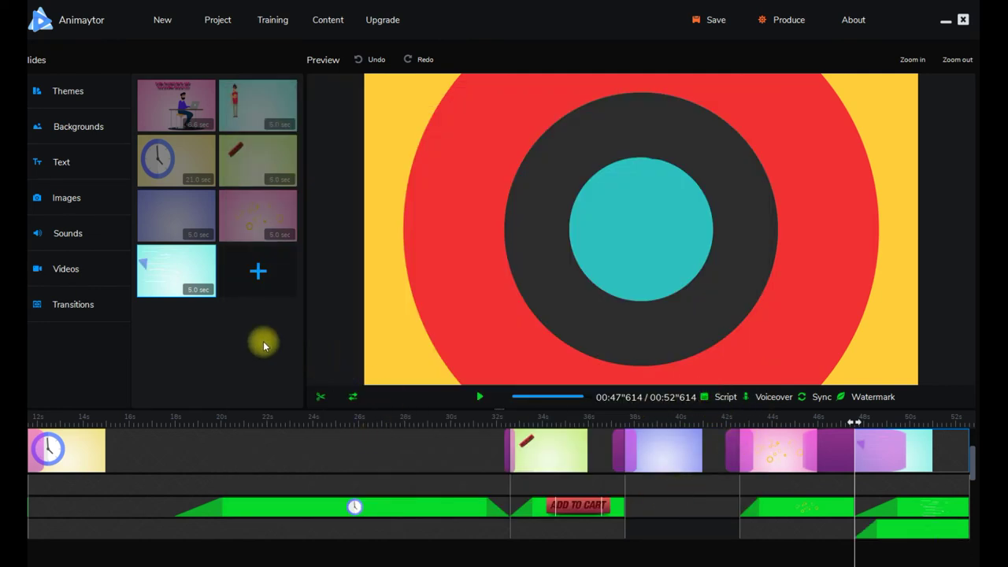
Step: Browse the Shapes category, and add 100.png, the shrugging woman, from the Uploads category to the seventh slide
left_click(100, 203)
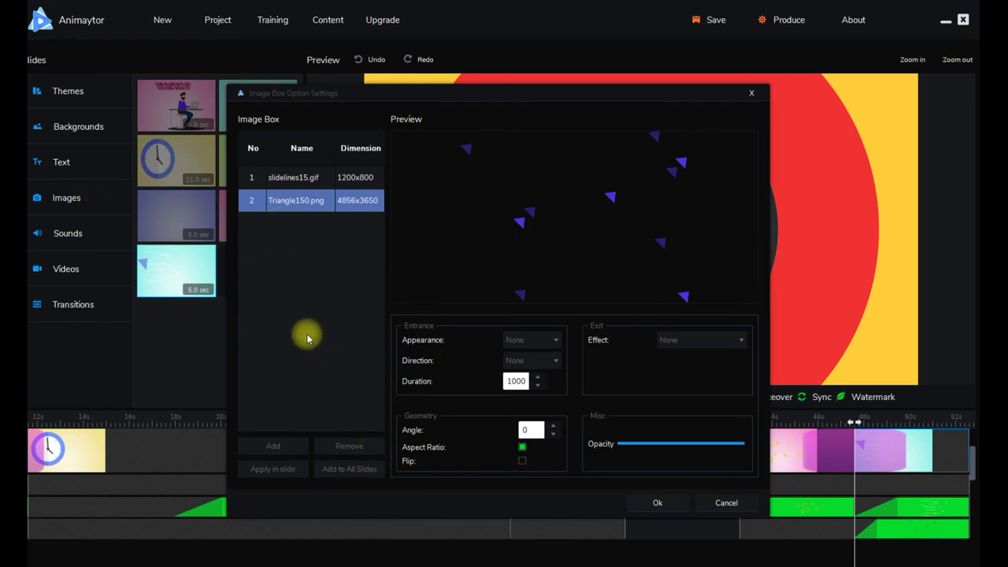
left_click(290, 448)
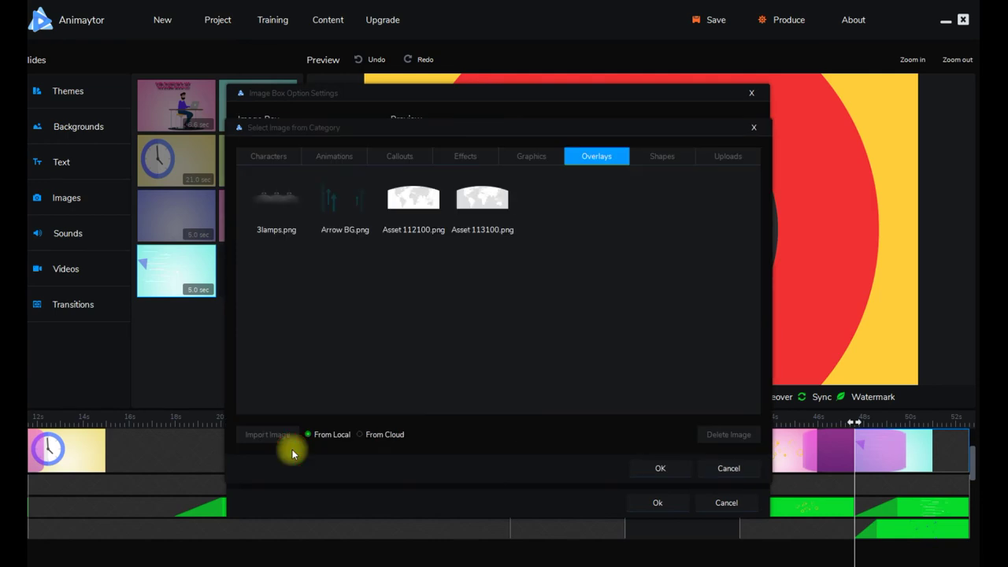
left_click(666, 156)
scroll(554, 263, "down", 5)
scroll(552, 263, "up", 10)
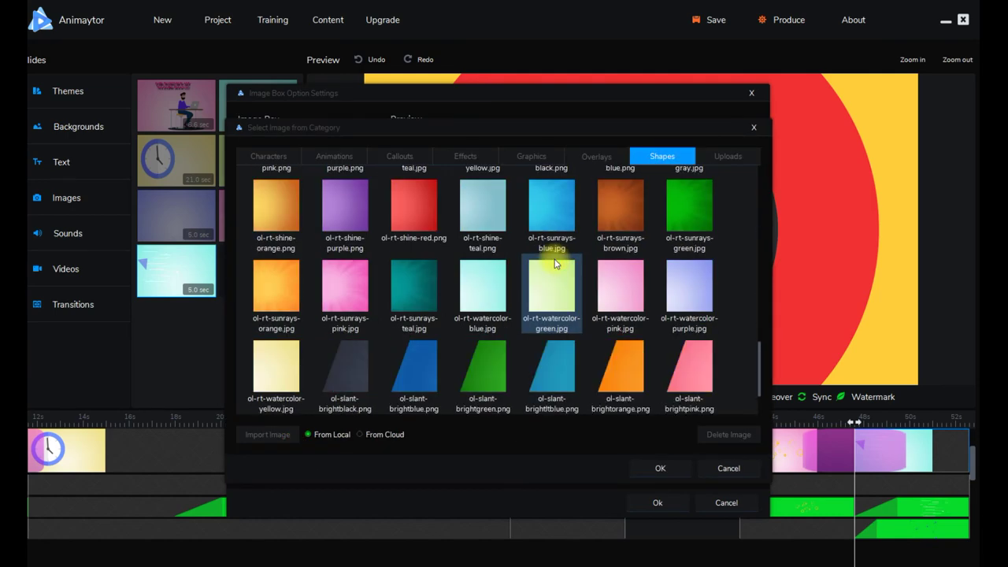
left_click(740, 156)
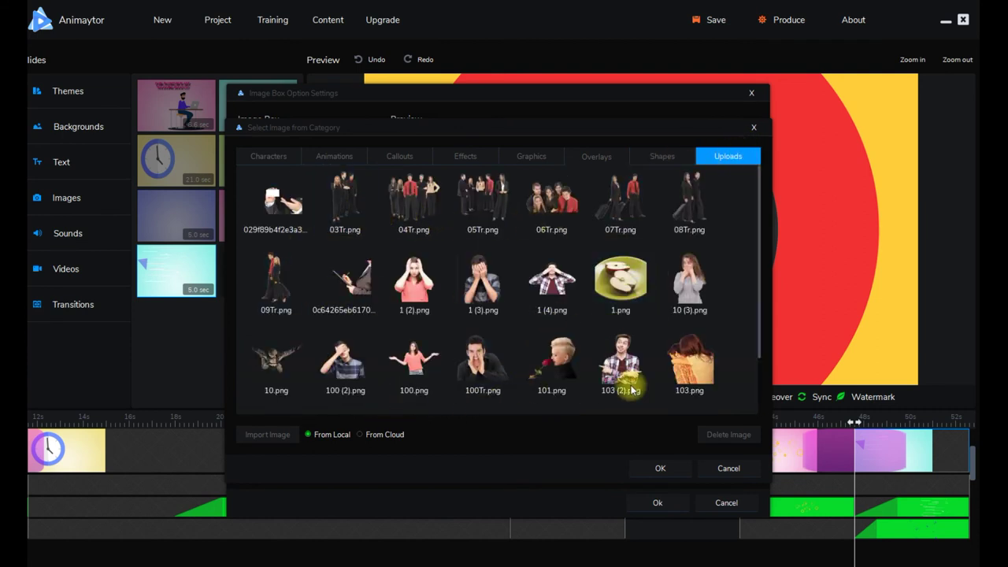
scroll(653, 355, "down", 2)
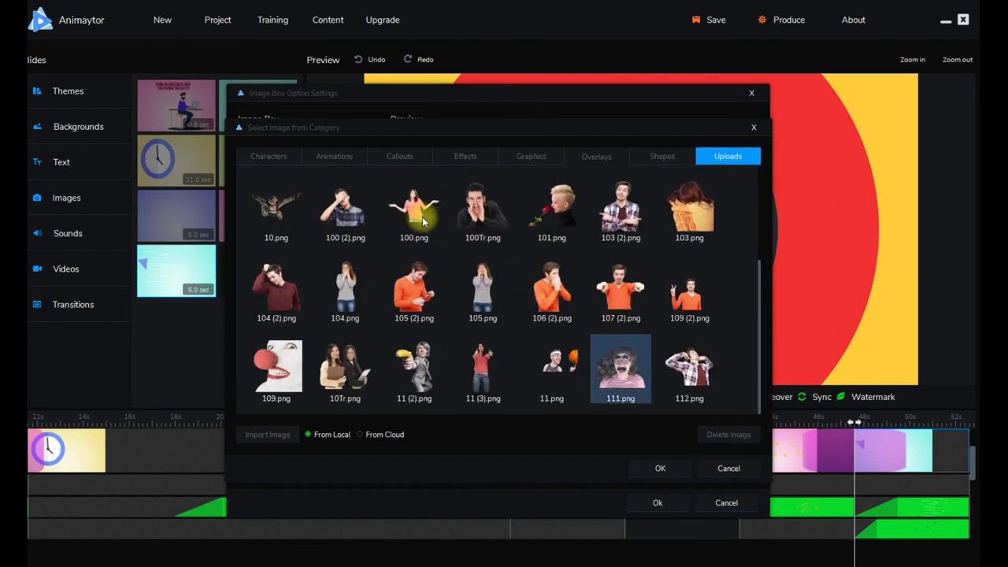
left_click(666, 469)
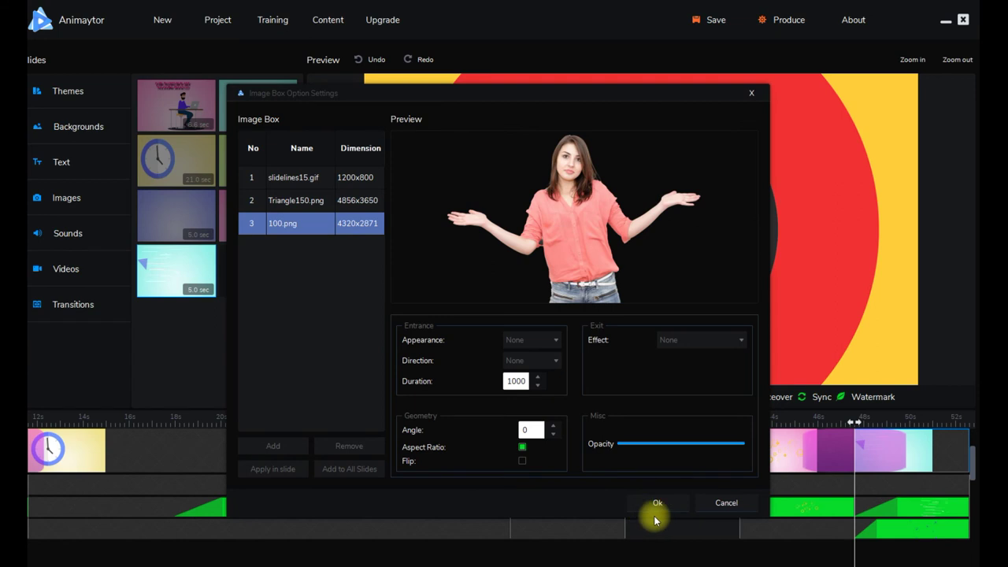
left_click(656, 504)
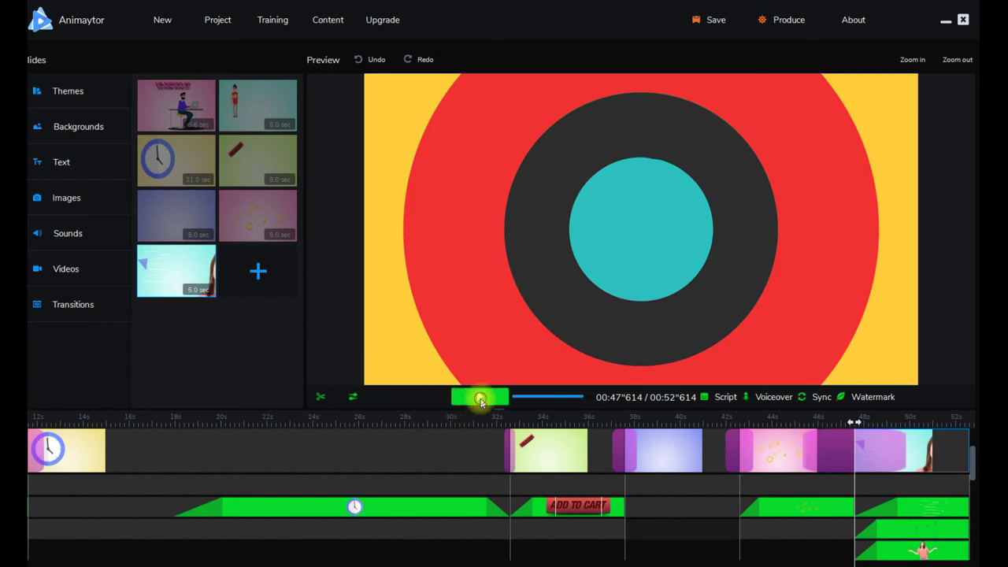
Step: Preview the seventh slide from its start, and check the image settings of its newly added pictures
left_click(481, 400)
key("space")
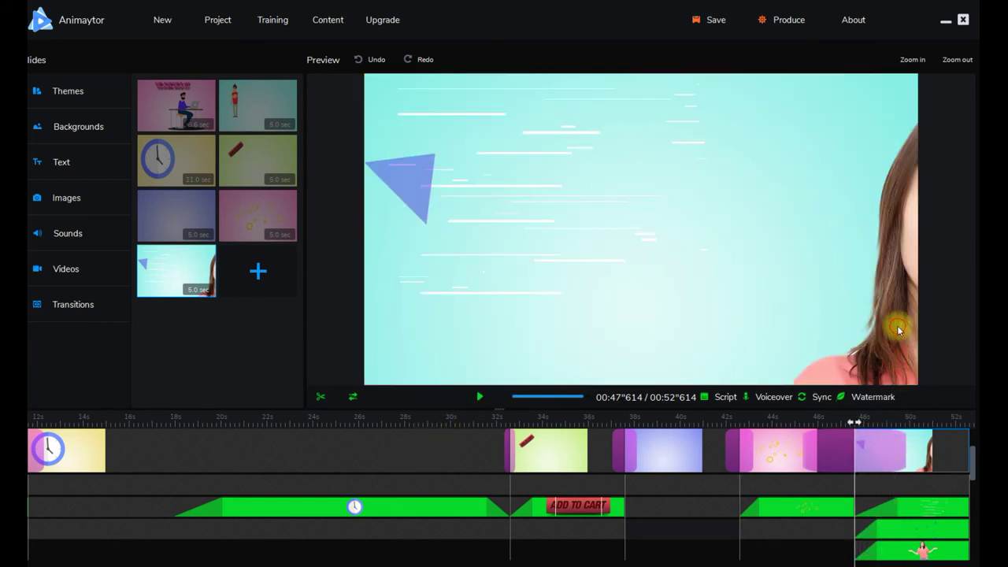
double_click(933, 451)
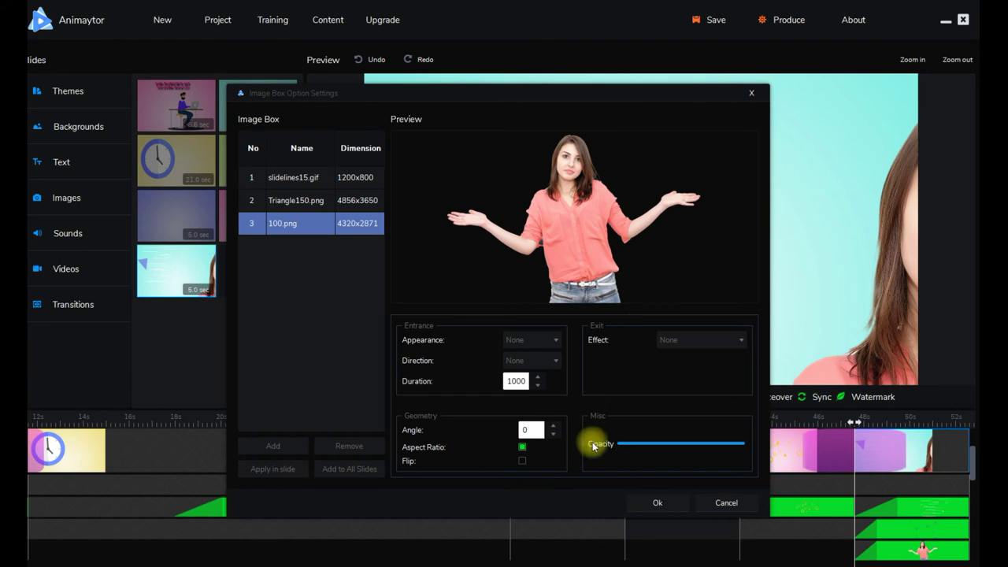
left_click(656, 502)
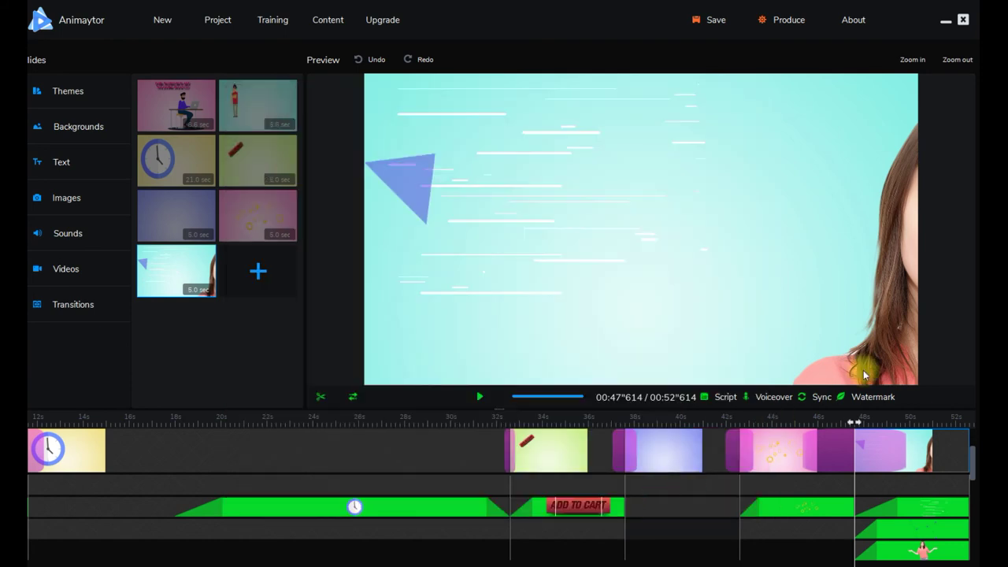
double_click(914, 366)
left_click(753, 96)
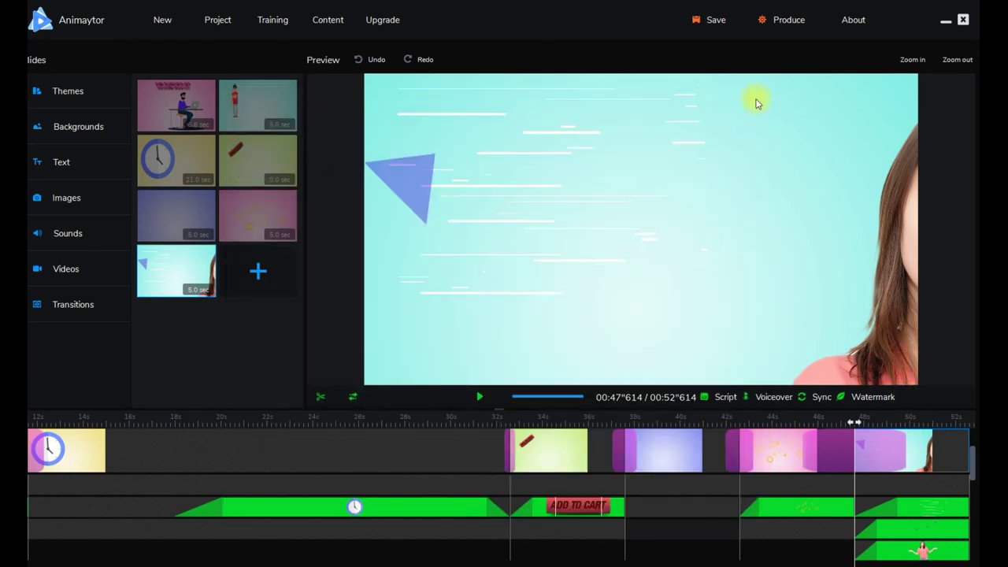
Step: Select the 100.png woman image from the overlapping objects and move it to the middle of the seventh slide
right_click(909, 269)
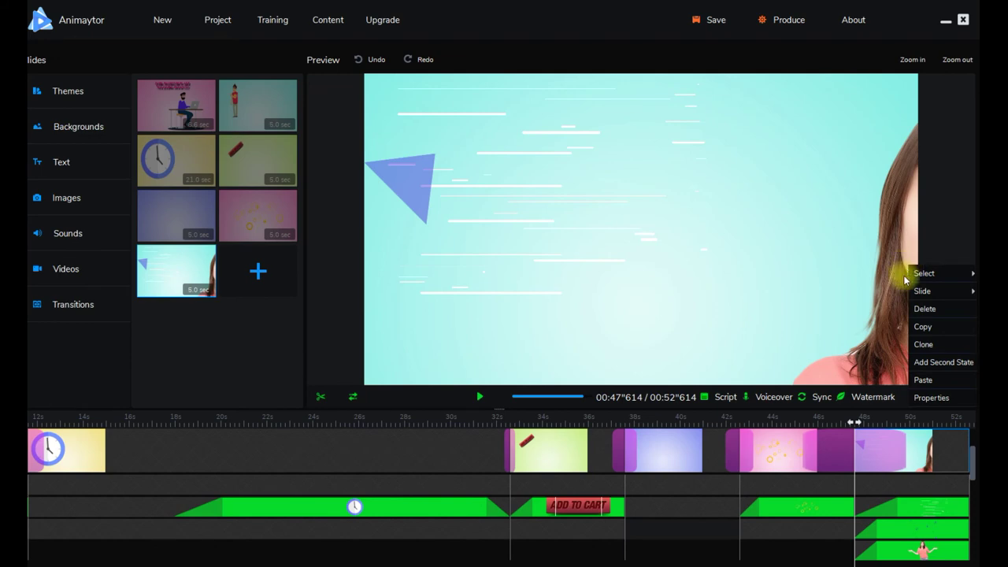
mouse_move(925, 274)
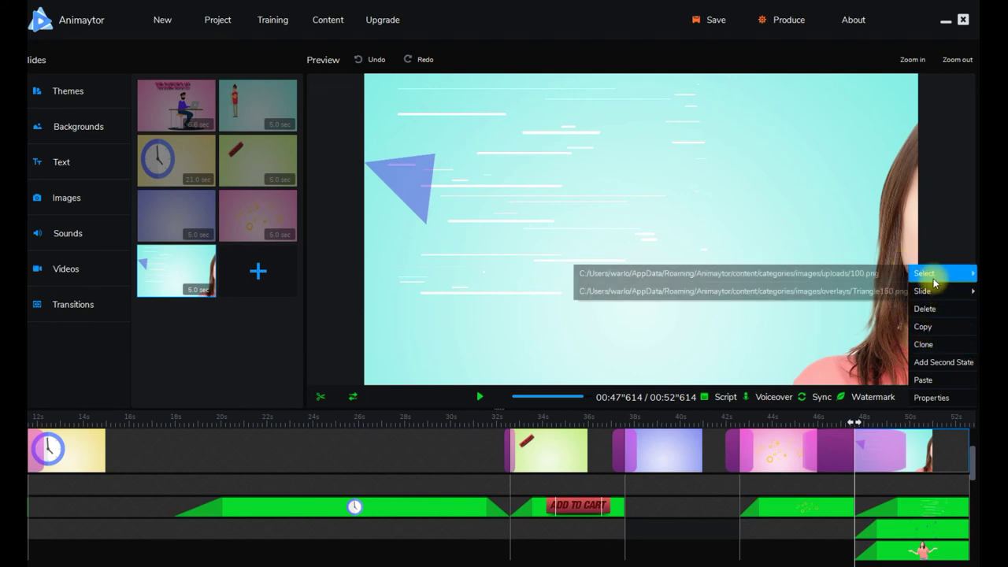
left_click(886, 293)
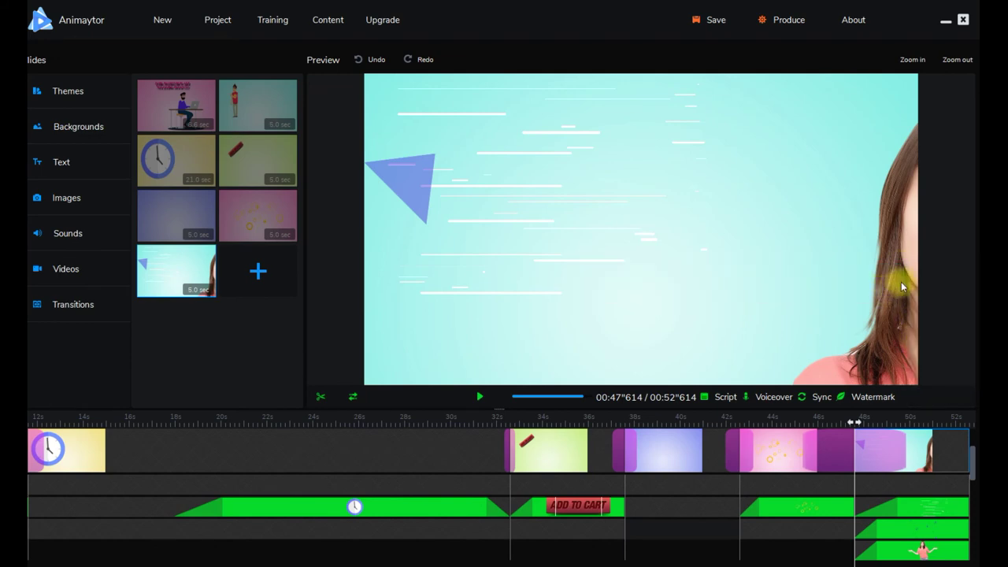
right_click(901, 282)
left_click(894, 289)
right_click(904, 290)
mouse_move(907, 293)
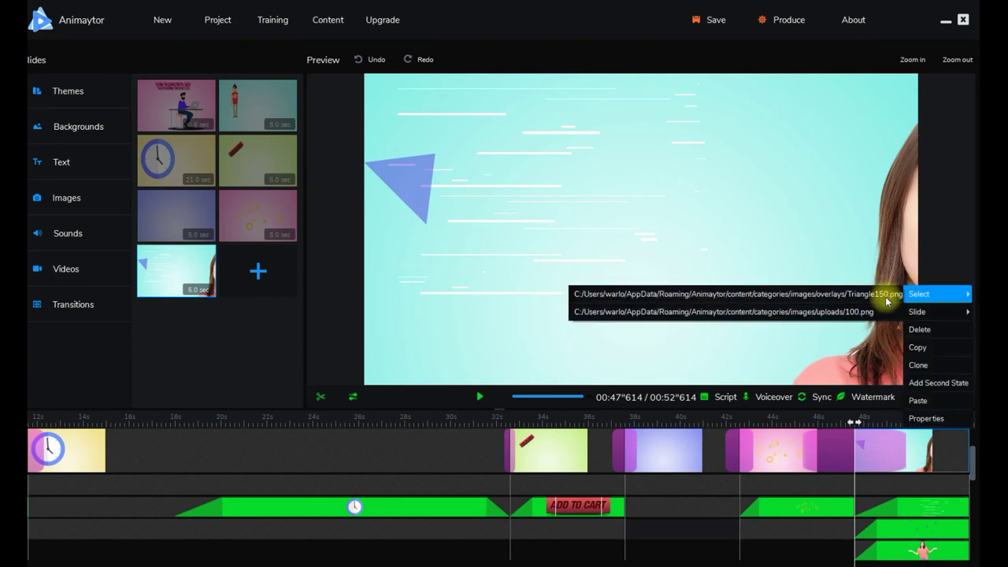
left_click(881, 308)
left_click_drag(894, 321, 541, 299)
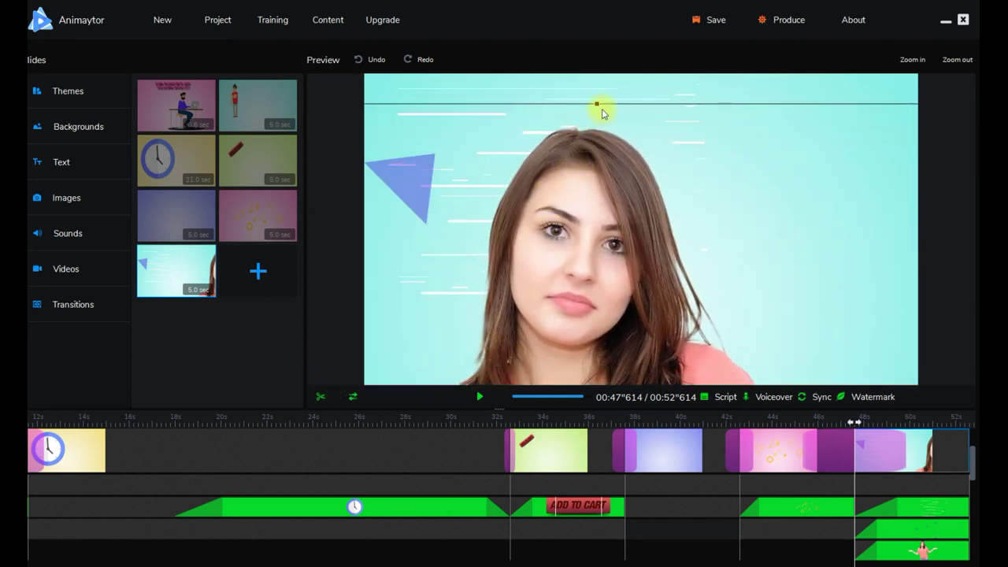
Step: Shrink the shrugging woman image to about half the seventh slide's width, place it along the lower edge right of centre, and preview the slide
left_click_drag(596, 104, 604, 234)
left_click_drag(506, 278, 504, 234)
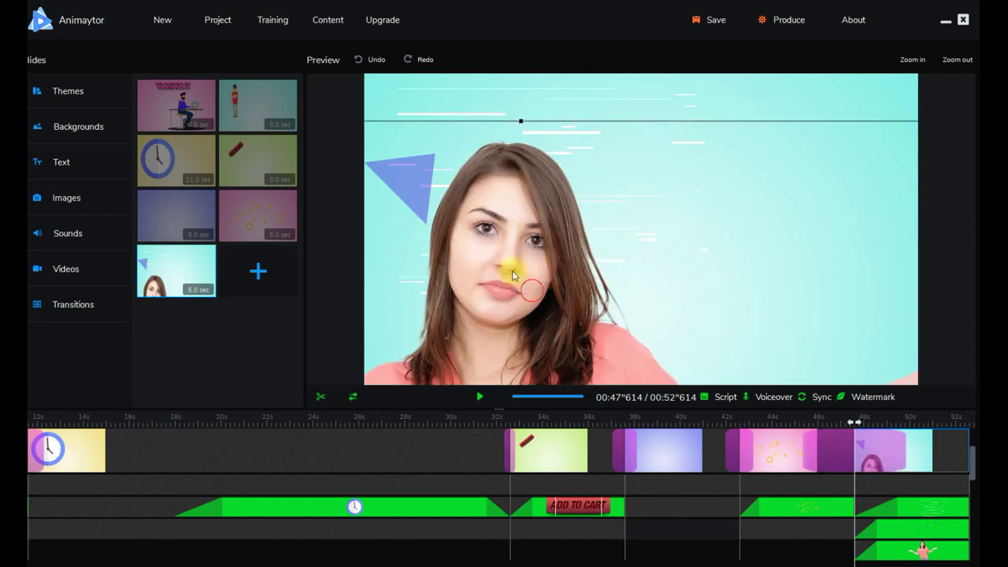
left_click_drag(513, 275, 367, 288)
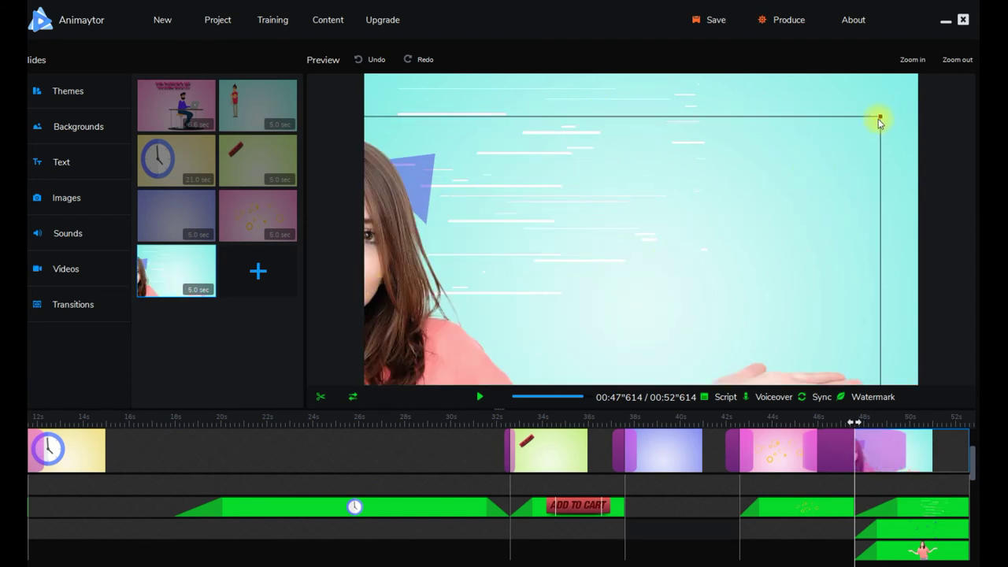
left_click_drag(883, 120, 628, 285)
left_click_drag(520, 317, 673, 241)
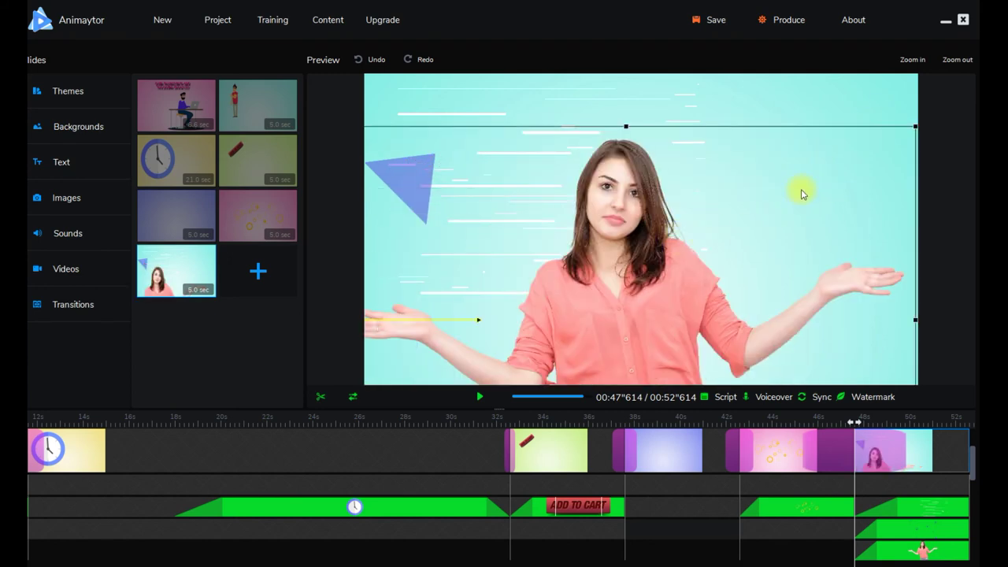
left_click_drag(802, 193, 753, 193)
left_click_drag(848, 136, 668, 245)
left_click_drag(512, 341, 709, 243)
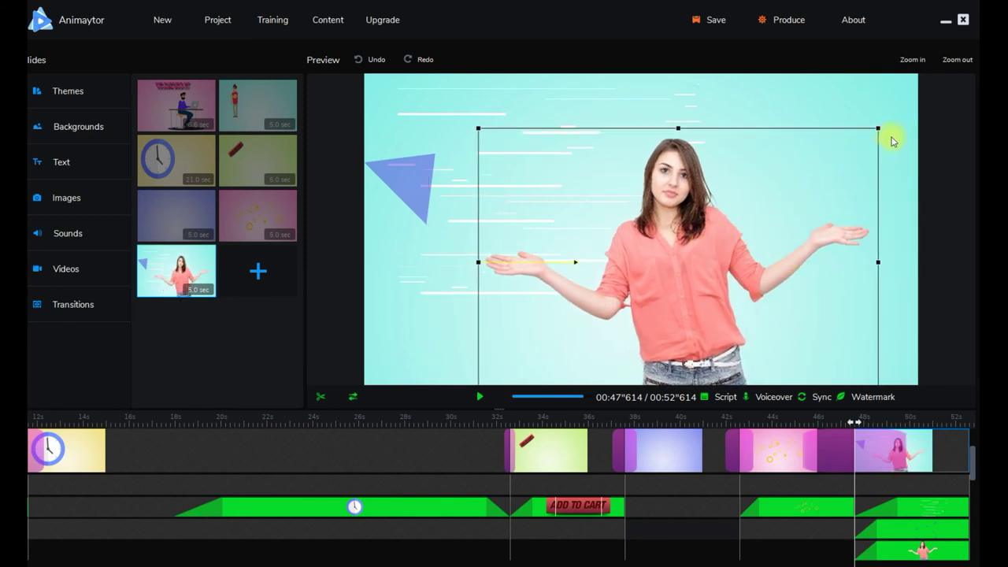
left_click_drag(879, 134, 659, 319)
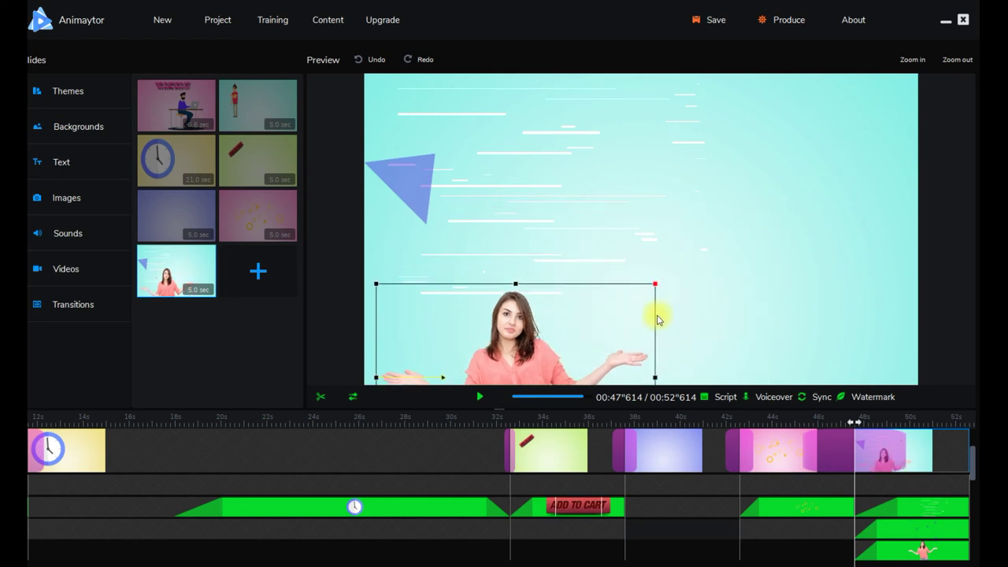
left_click_drag(586, 335, 667, 251)
left_click_drag(623, 288, 705, 289)
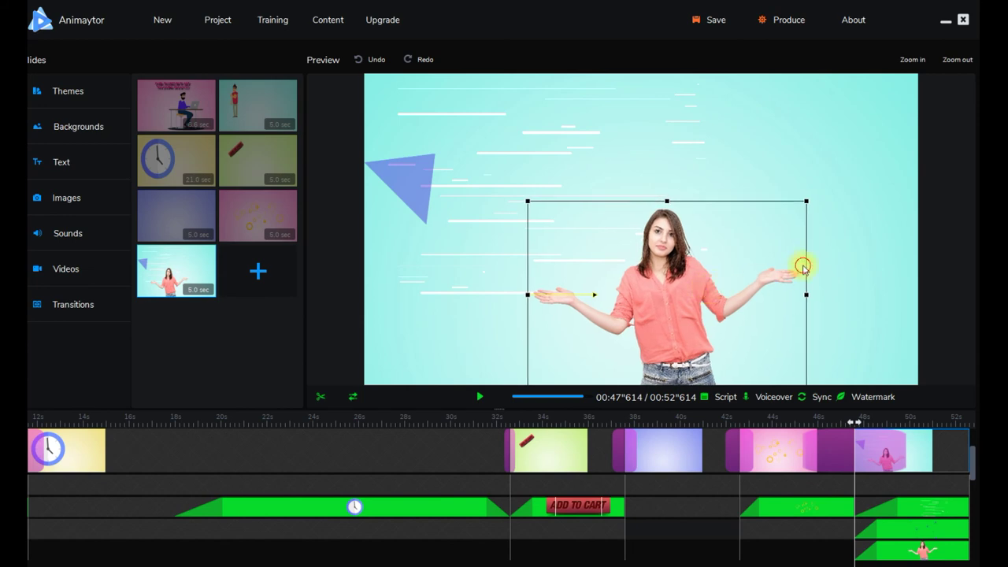
left_click(857, 263)
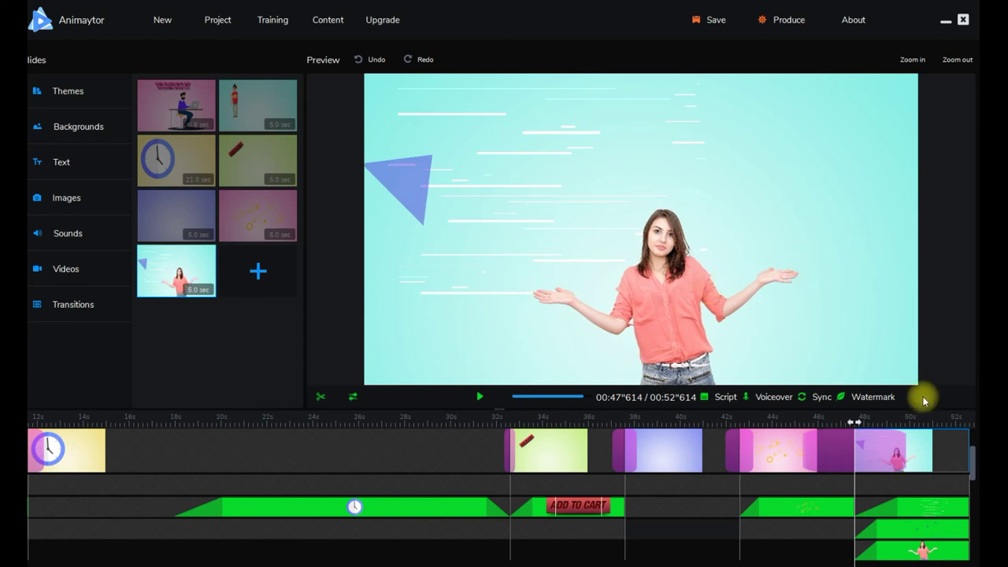
left_click(480, 397)
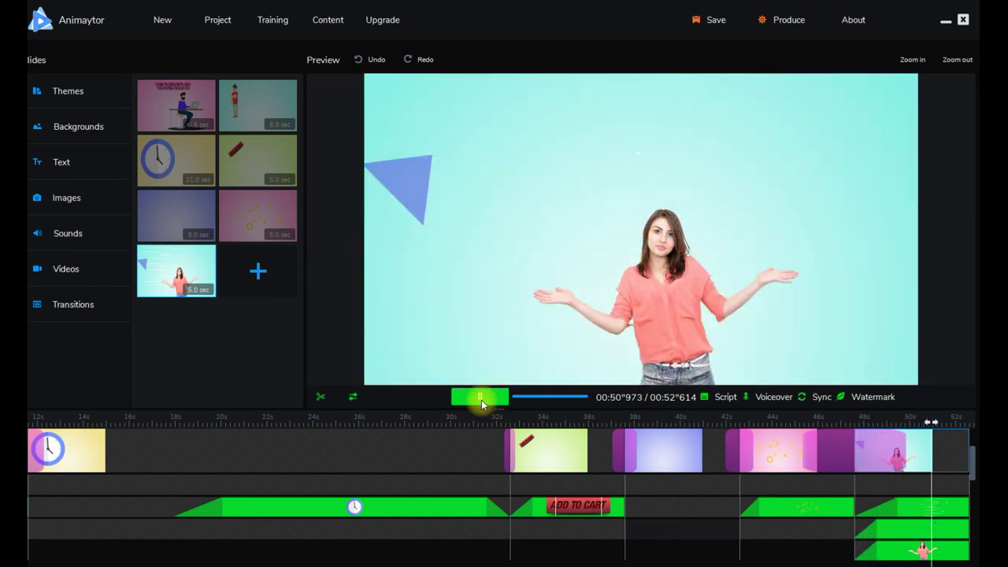
Step: Add a second state to the 100.png woman image, placing the first state at the slide's lower left and the second at its lower right
right_click(659, 300)
mouse_move(711, 309)
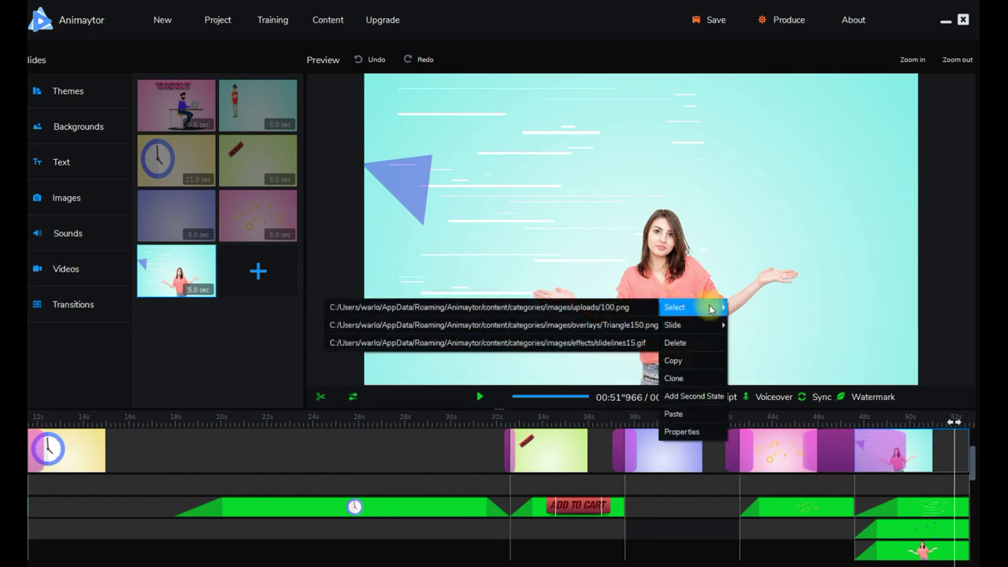
left_click(630, 307)
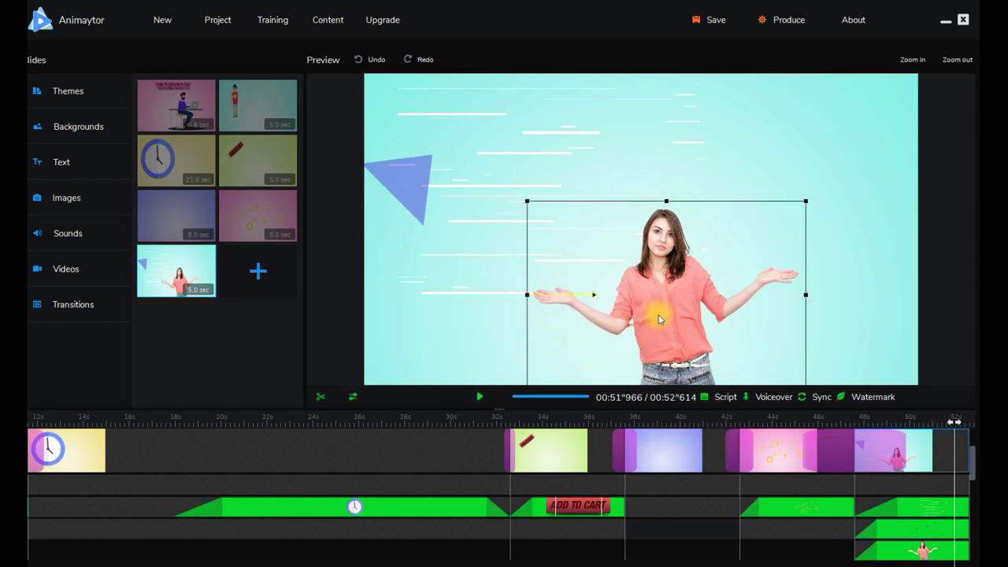
right_click(684, 312)
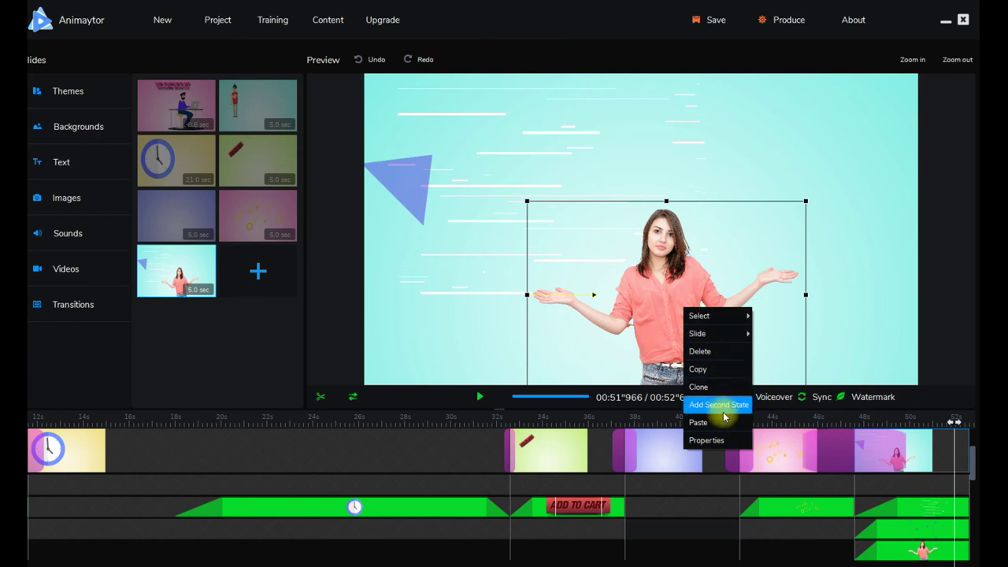
left_click(731, 406)
left_click(711, 311)
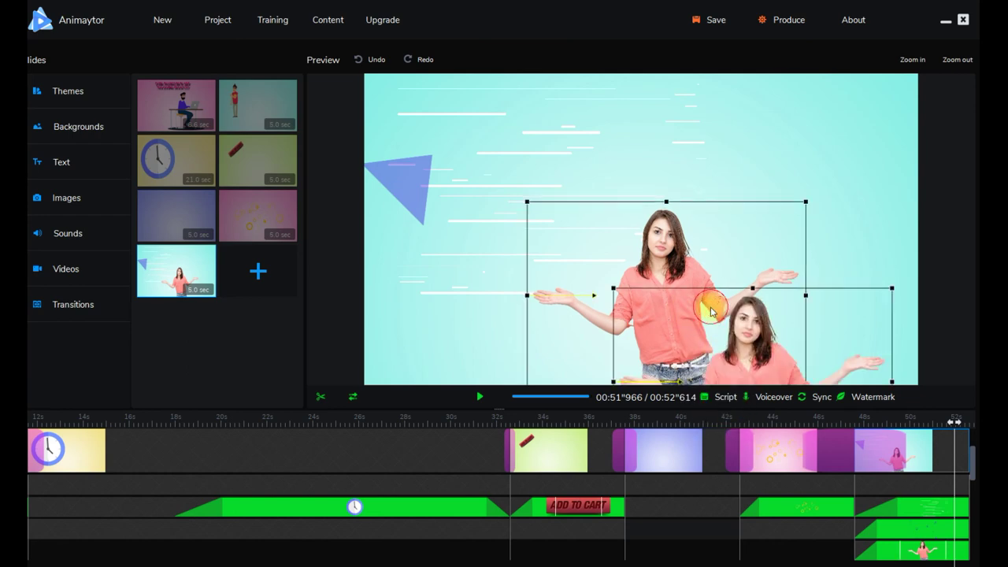
left_click_drag(751, 331, 725, 264)
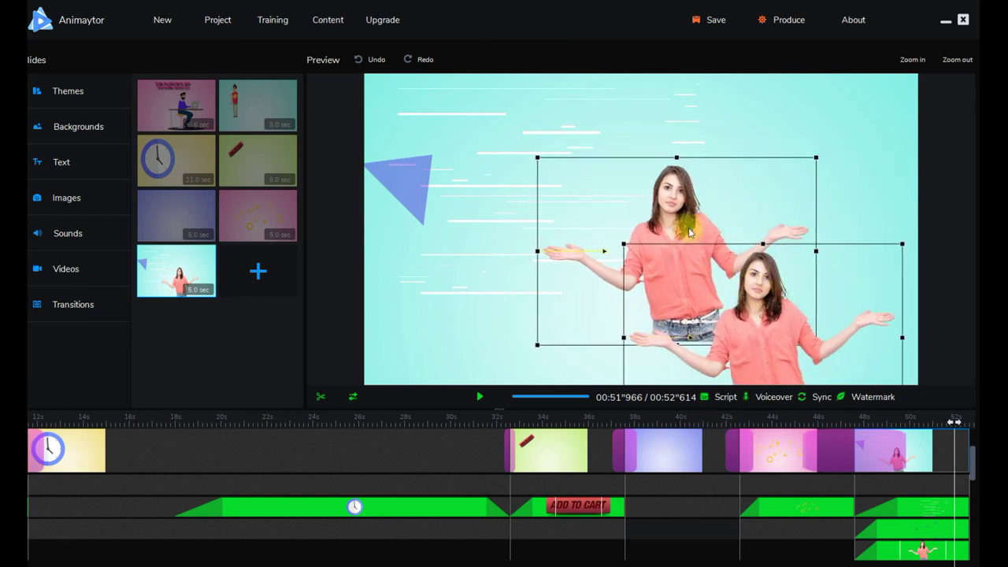
left_click_drag(670, 203, 450, 269)
left_click_drag(792, 292, 805, 295)
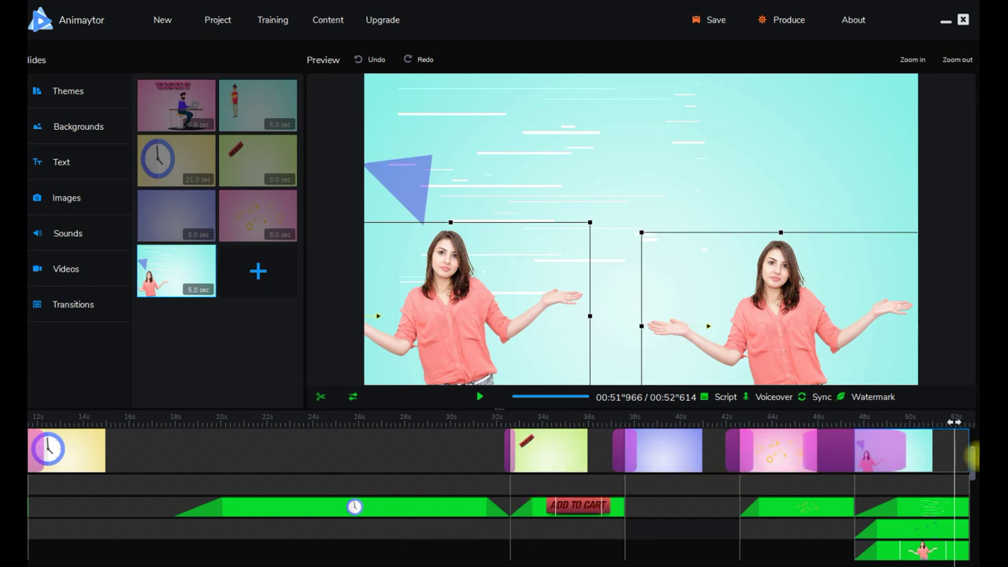
Step: Preview the woman's movement between her two states, playing through the transition into the seventh slide
left_click_drag(951, 423, 852, 422)
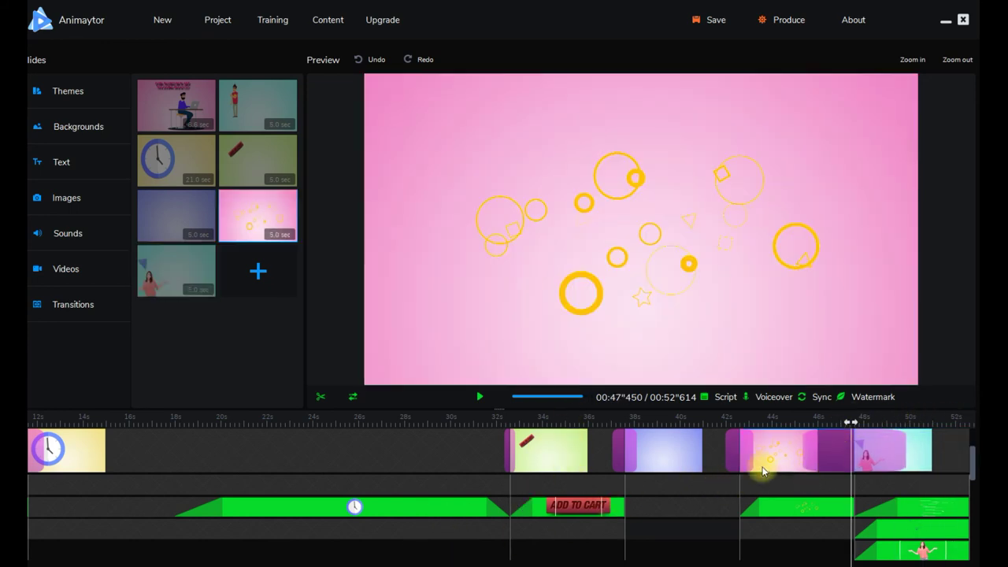
left_click(478, 397)
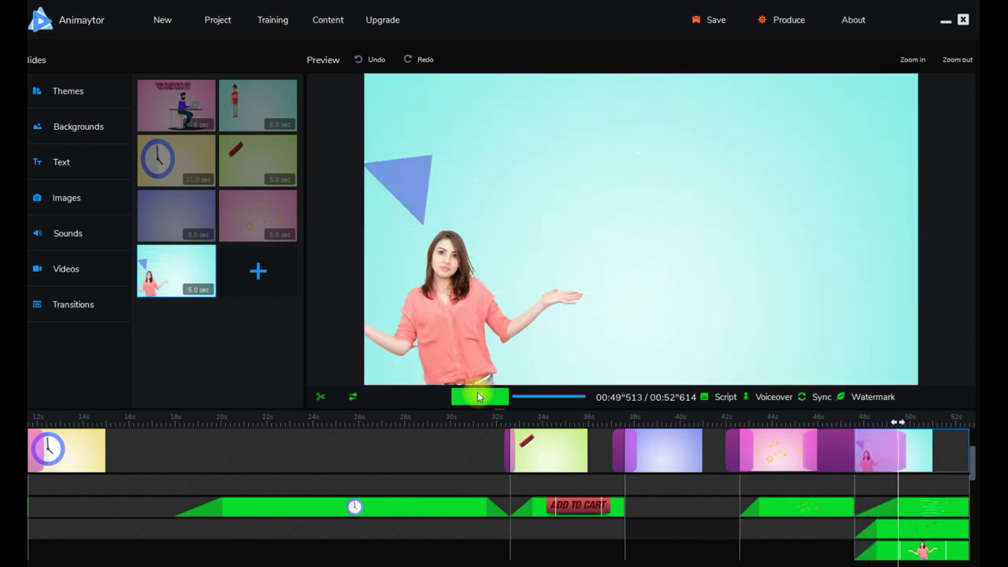
left_click(478, 397)
left_click(478, 397)
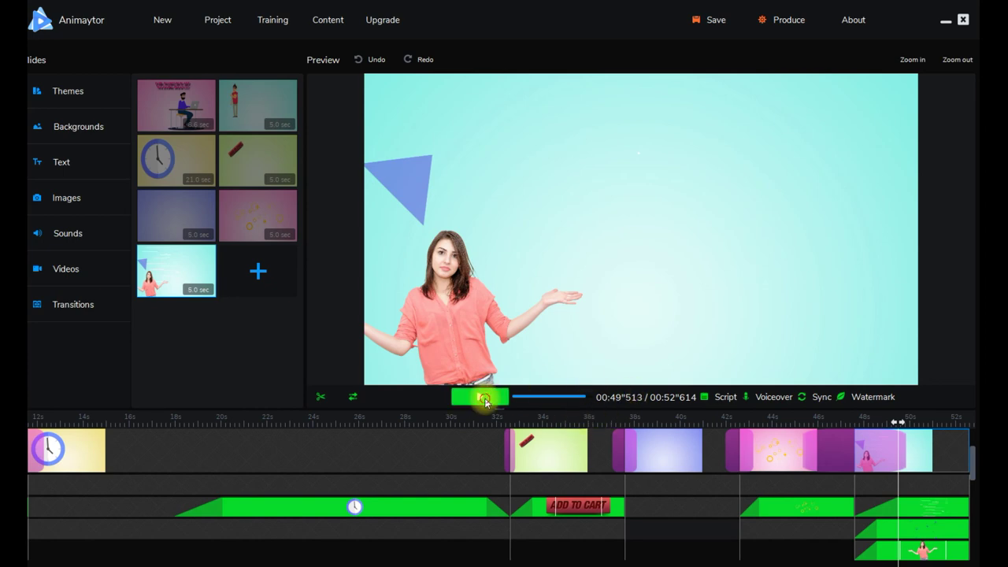
left_click(485, 399)
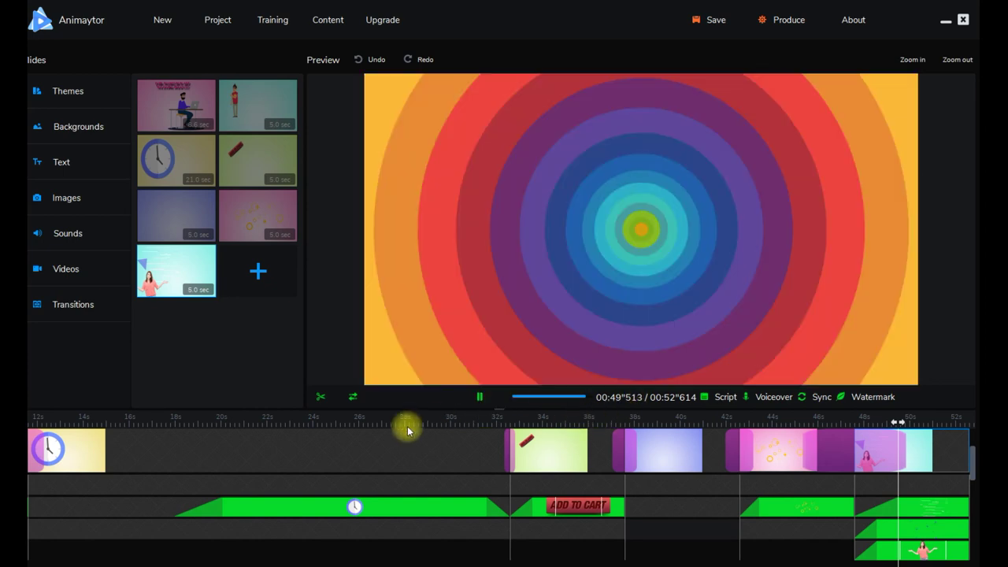
left_click(832, 423)
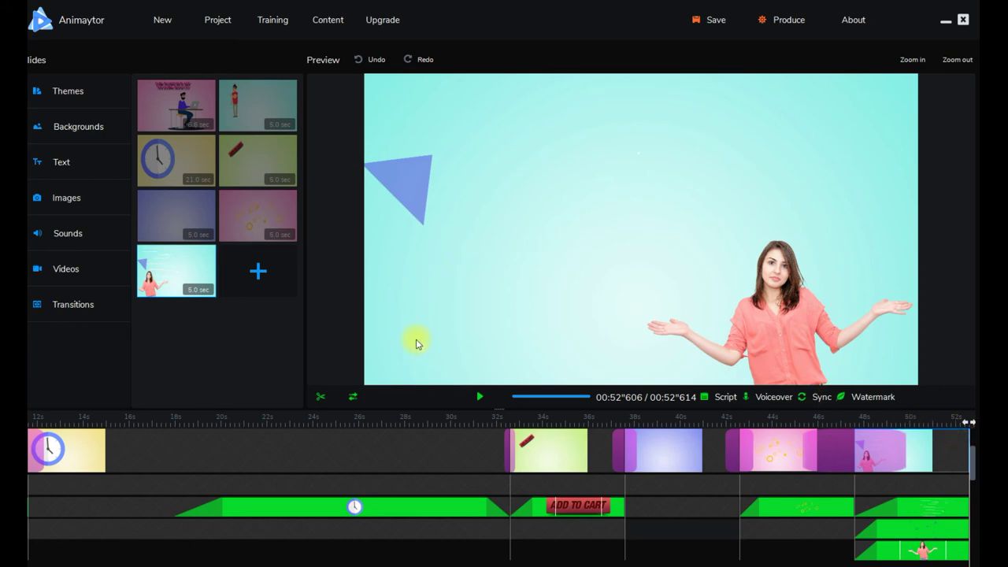
Step: Open the sound library for the seventh slide and listen to air-blast.mp3 from the Notification category
left_click(78, 237)
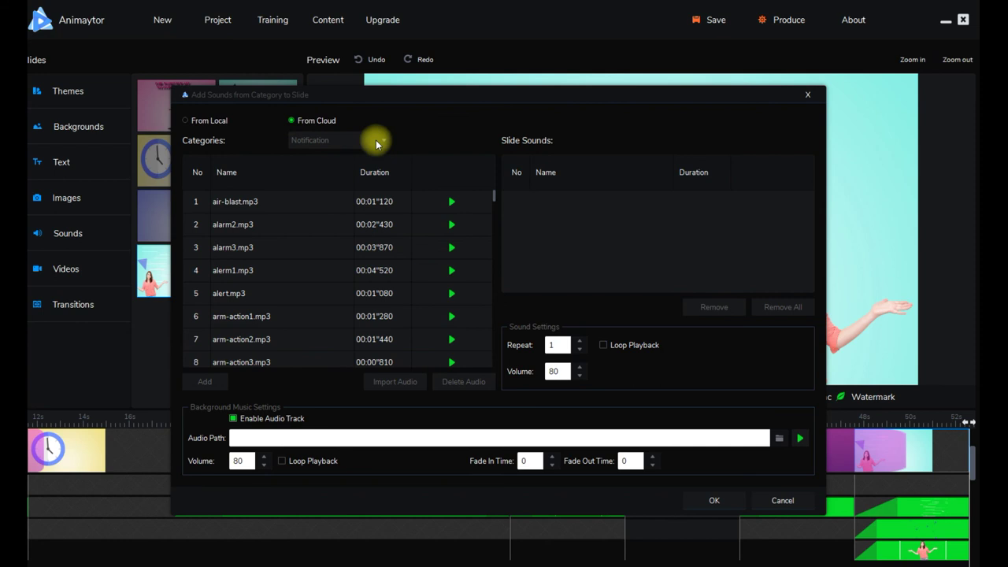
left_click(383, 140)
left_click(386, 142)
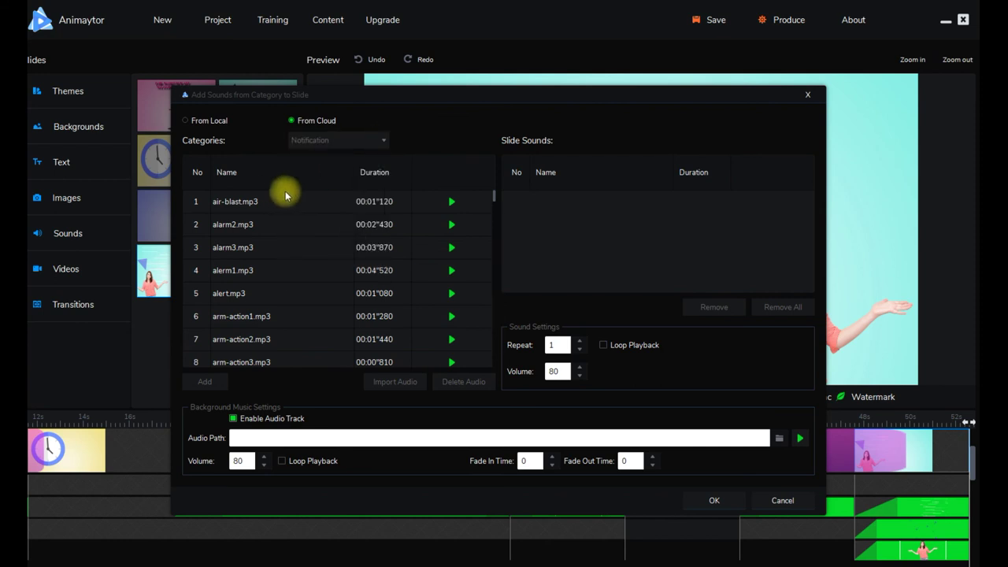
left_click(245, 206)
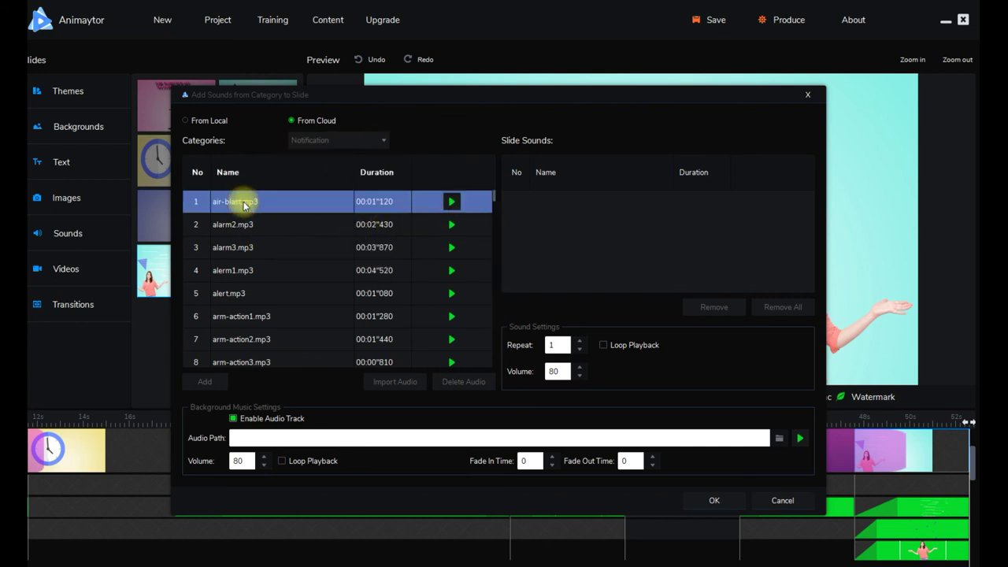
left_click(451, 203)
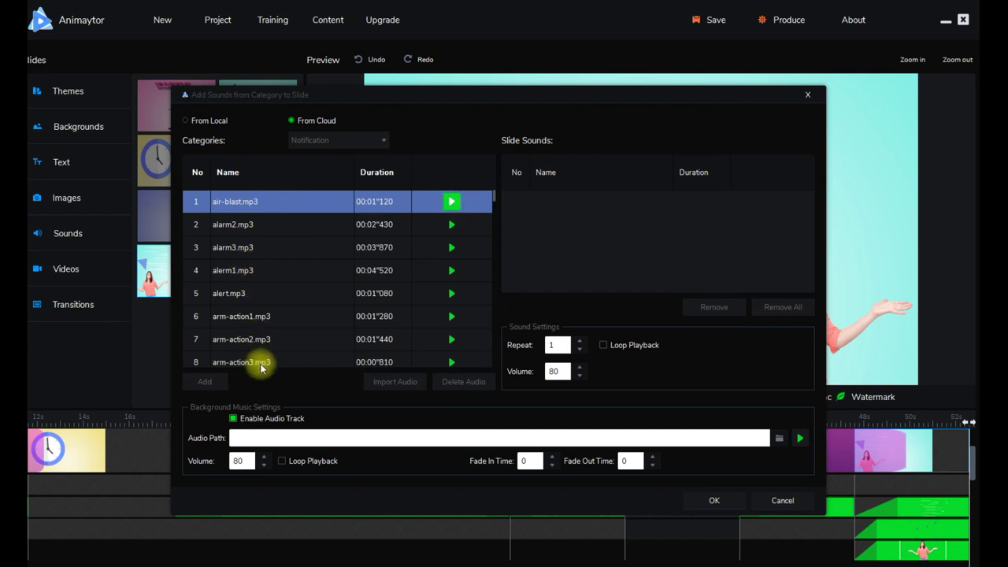
Step: Audition shot-struck1.mp3, add it to the seventh slide's sounds, and play the slide from its start
scroll(262, 293, "down", 6)
scroll(264, 292, "down", 20)
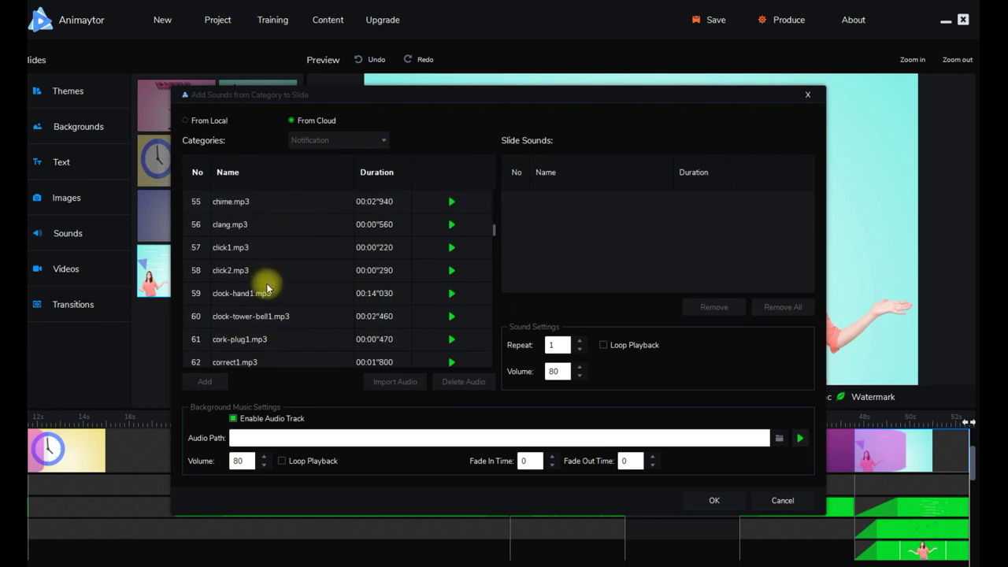
scroll(270, 289, "down", 20)
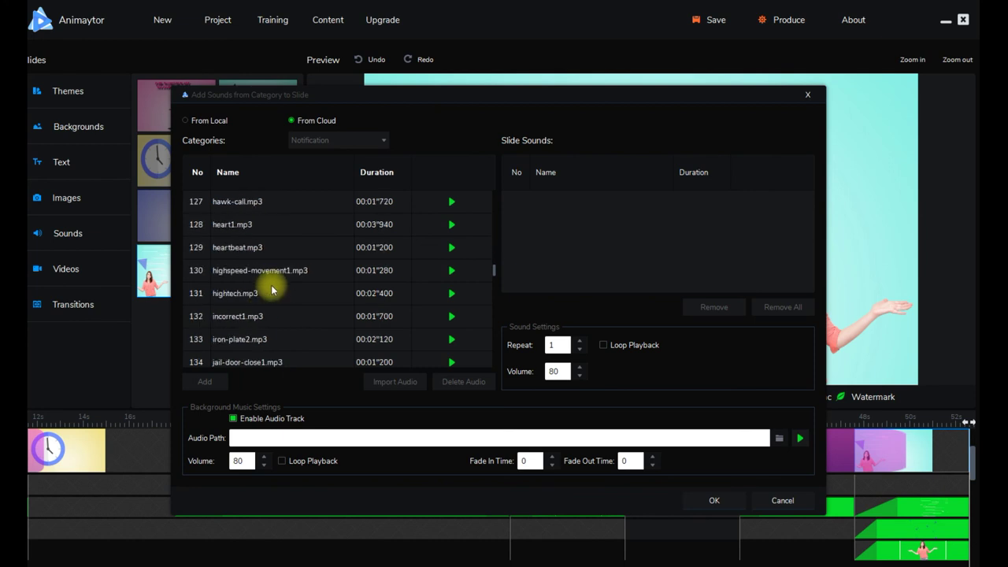
scroll(271, 290, "down", 12)
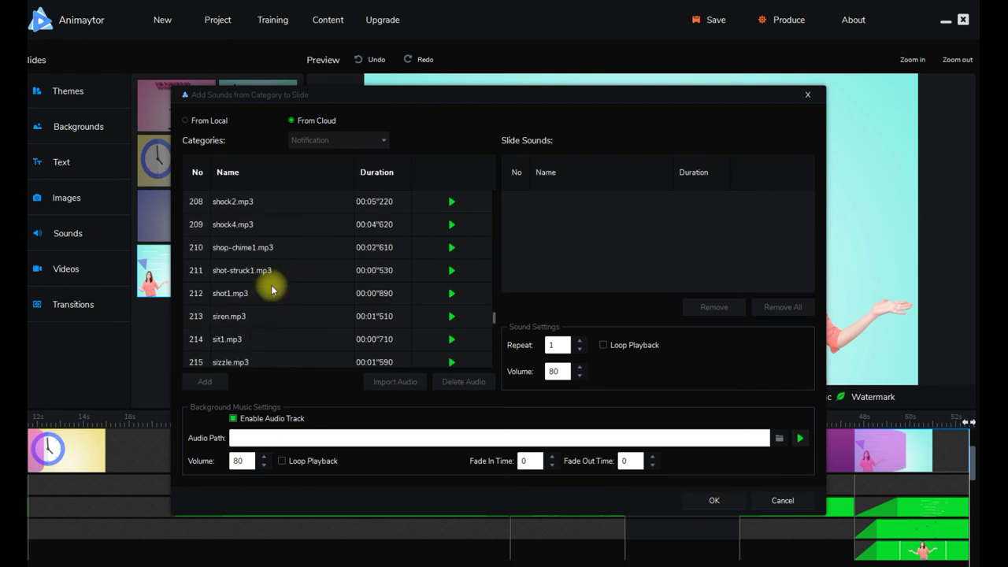
left_click(449, 272)
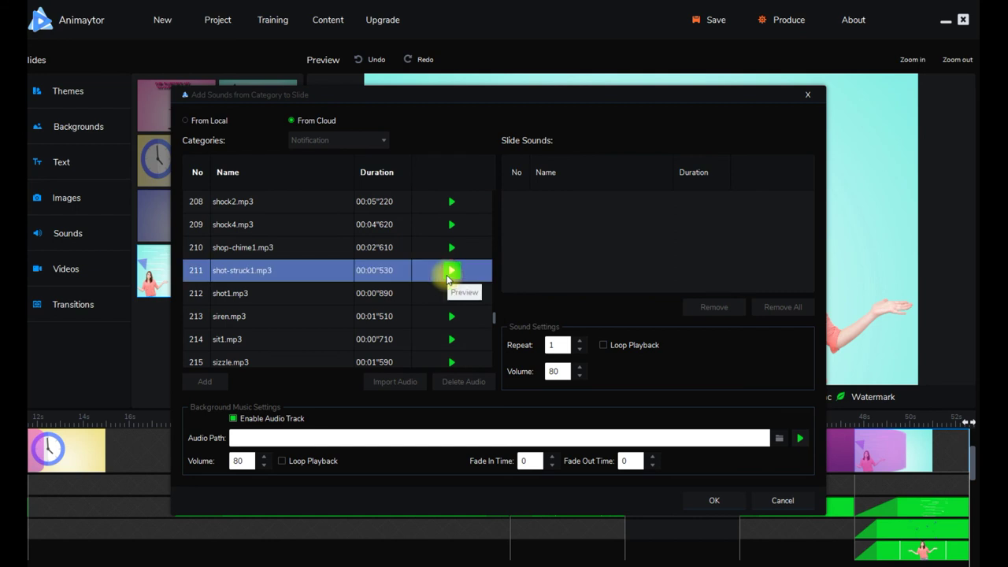
left_click(211, 383)
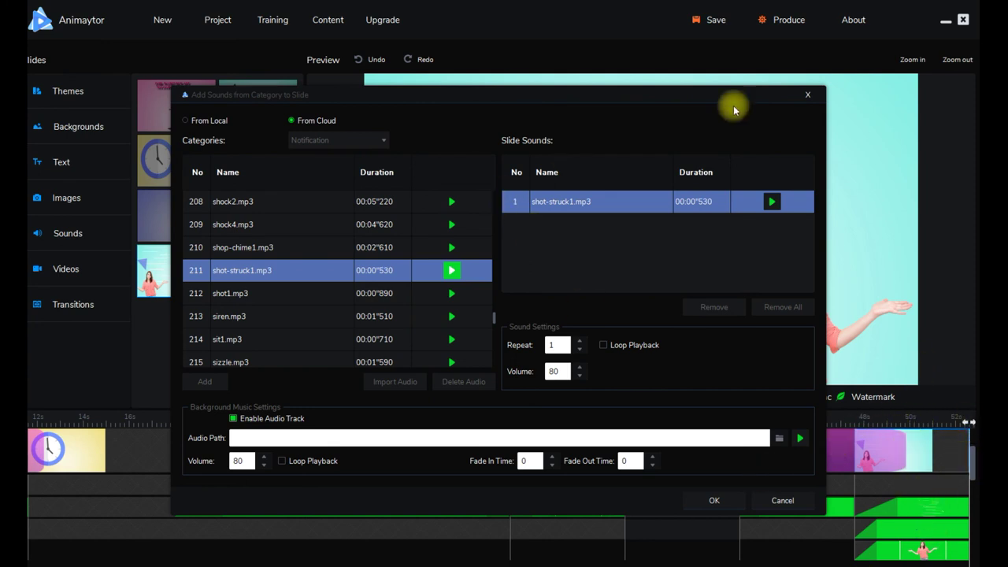
left_click(715, 501)
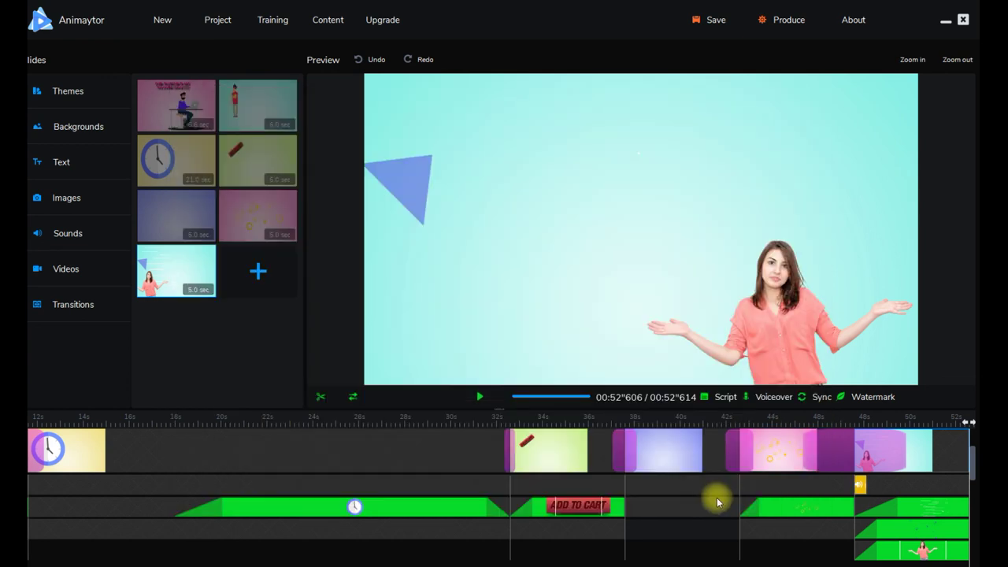
left_click(853, 422)
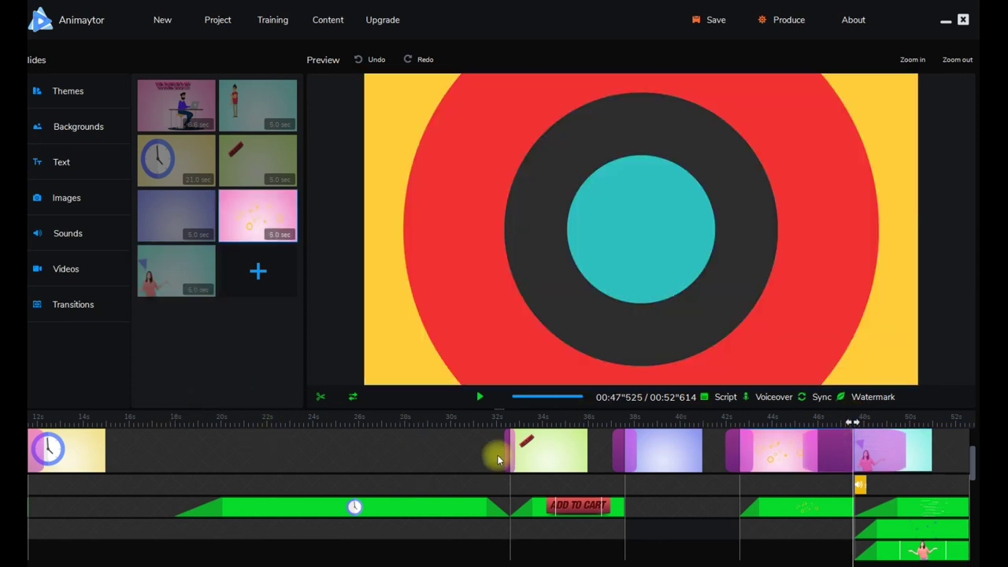
left_click(480, 397)
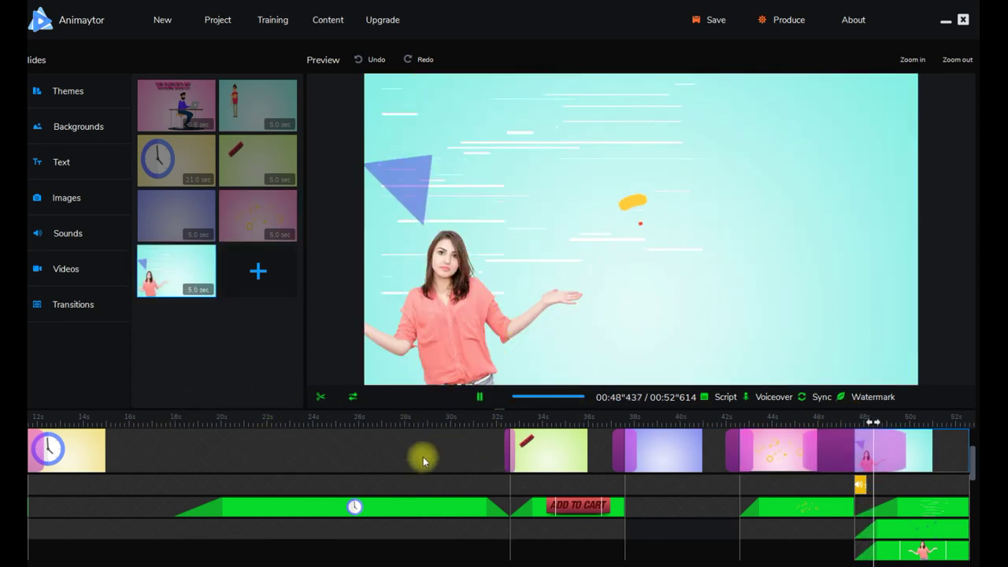
Step: Add 0m38s full speed action.mp3 as the background music from the slide's sound settings, with loop playback enabled
double_click(862, 486)
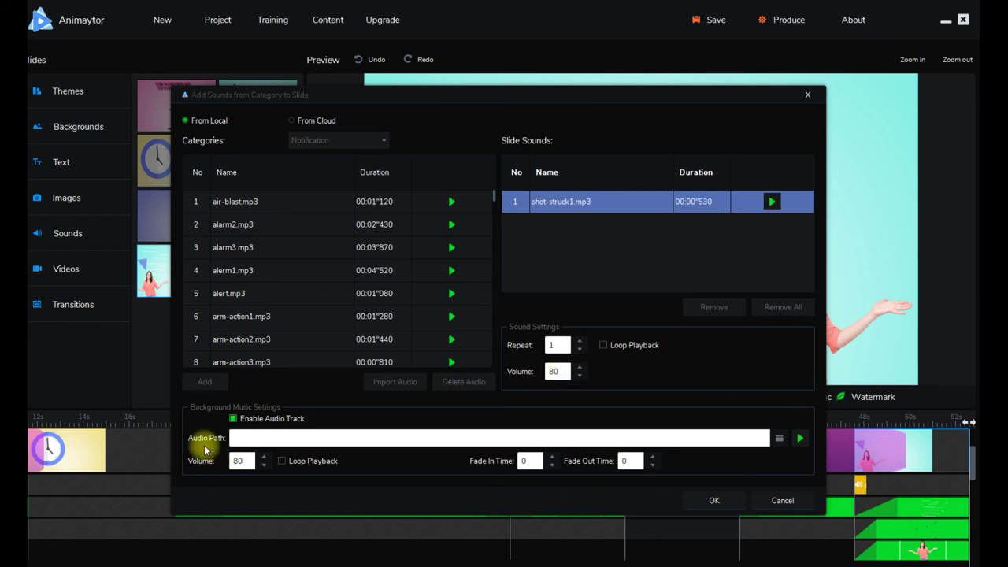
left_click(778, 438)
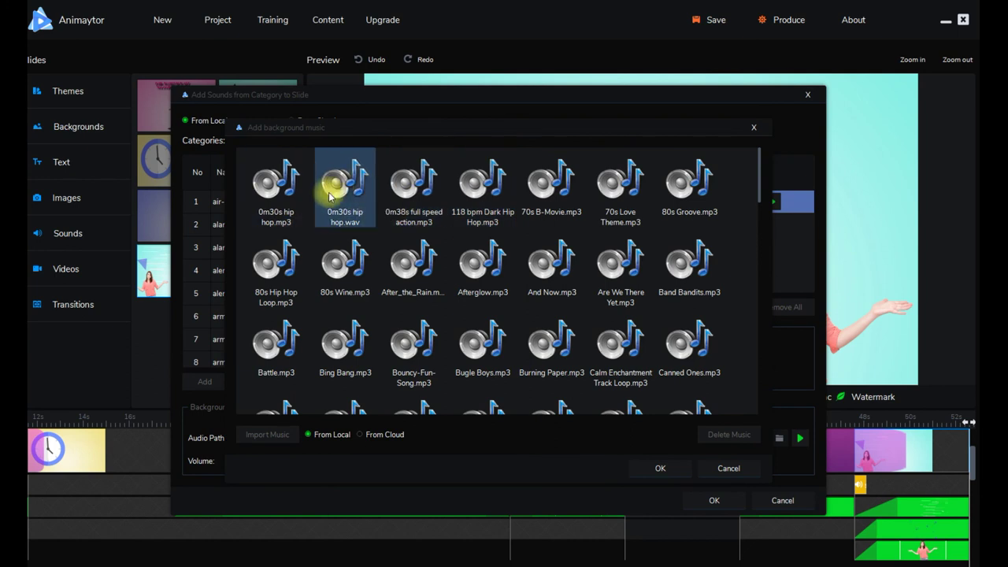
left_click(658, 468)
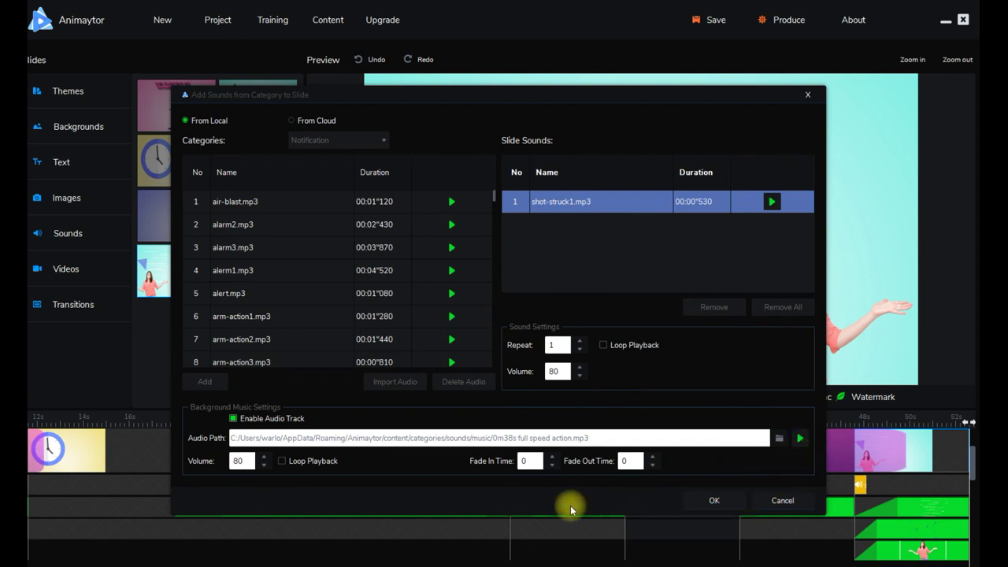
left_click(284, 463)
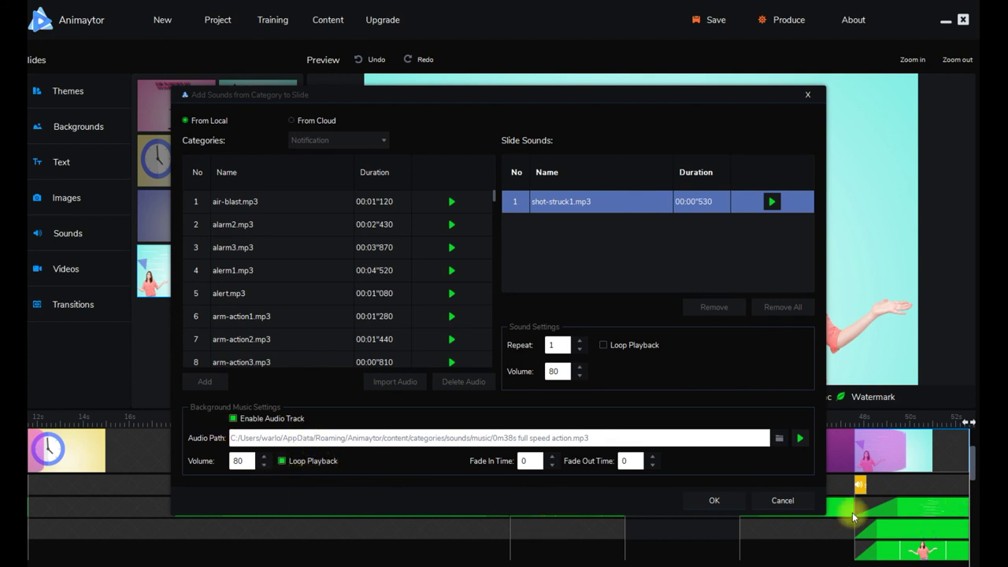
left_click(715, 500)
scroll(653, 485, "down", 1)
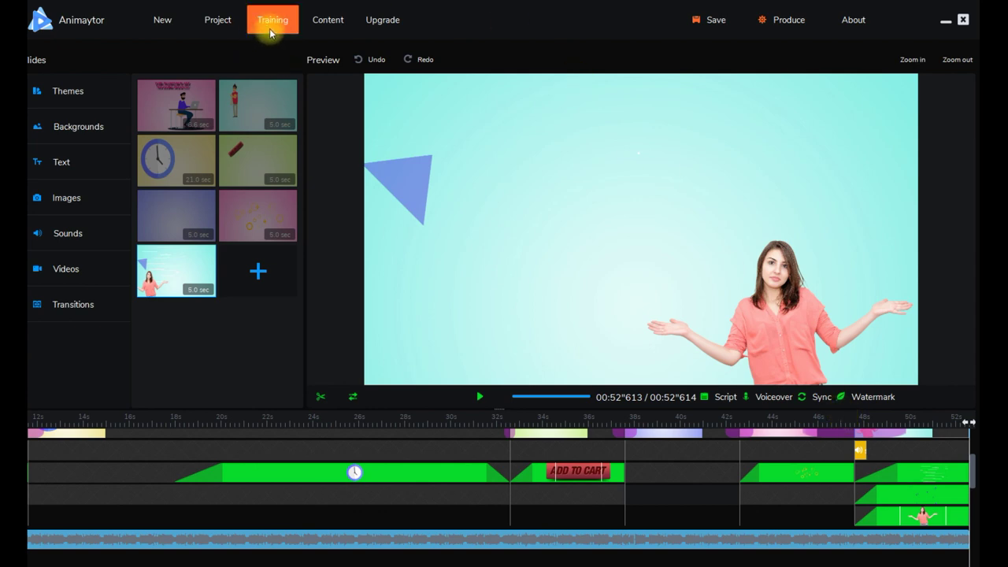
Step: Start opening an existing project and browse to the Animaytor Diamond Templates folder inside Animaytor files on the Desktop
left_click(227, 25)
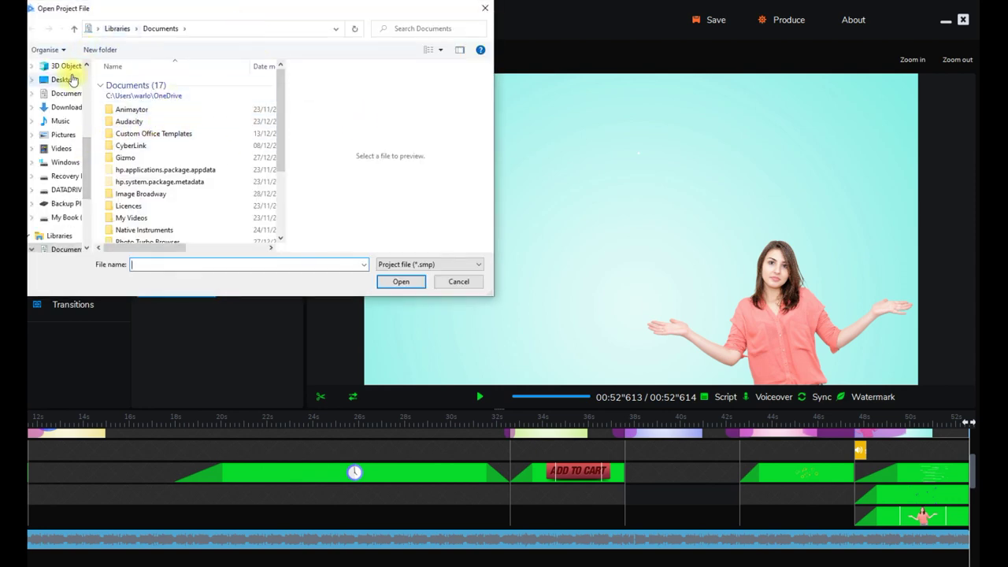
left_click(61, 80)
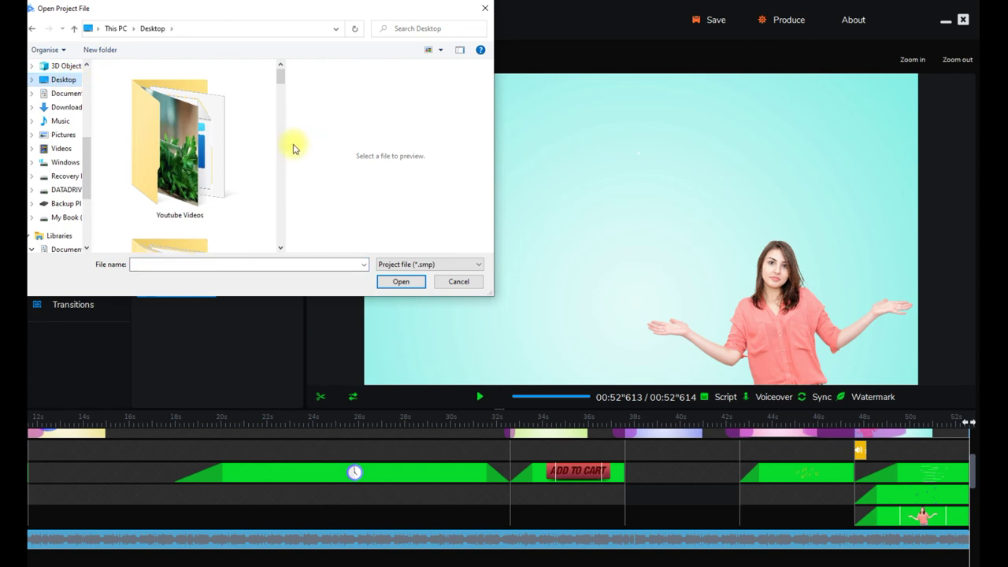
scroll(262, 178, "down", 10)
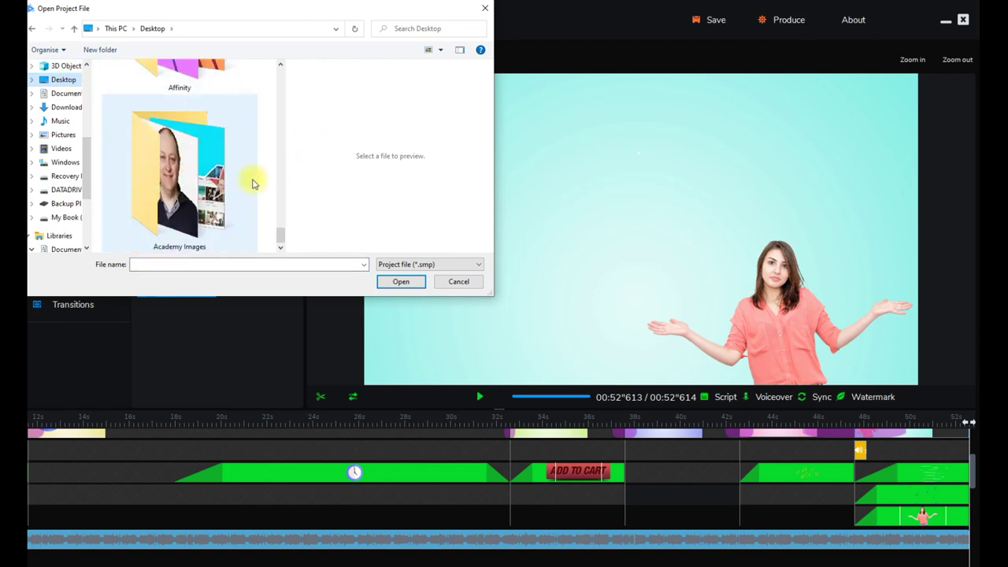
scroll(237, 187, "up", 4)
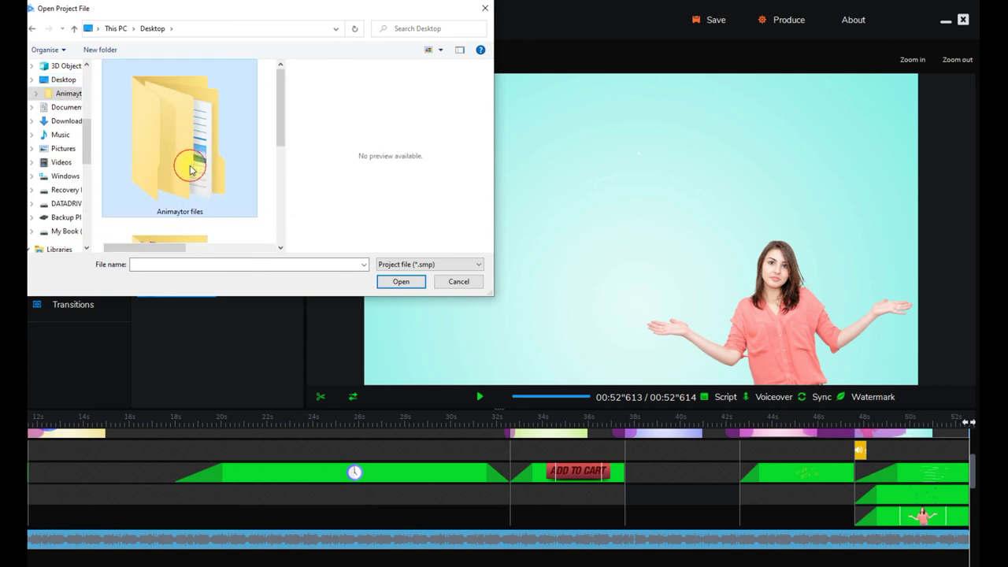
double_click(189, 164)
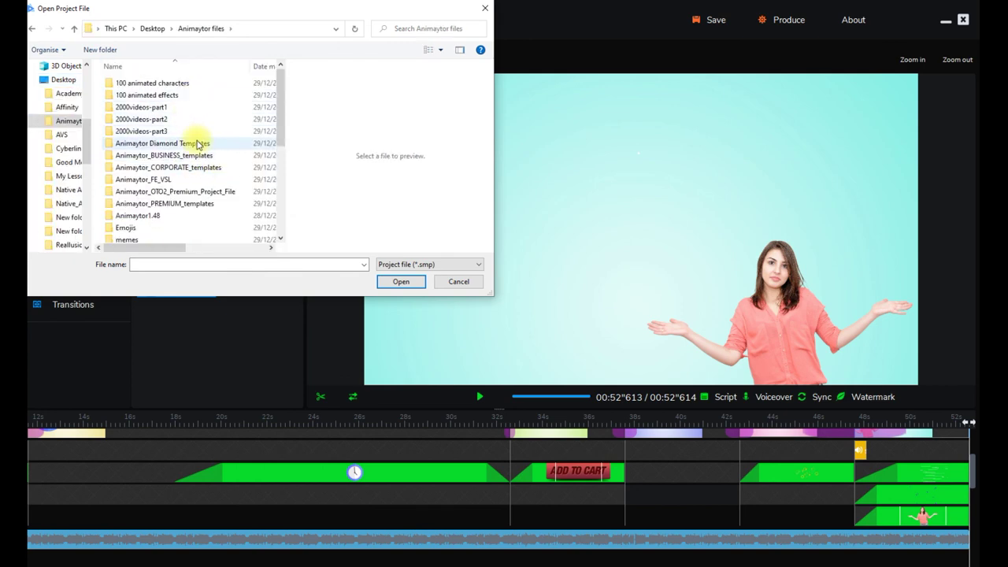
double_click(196, 147)
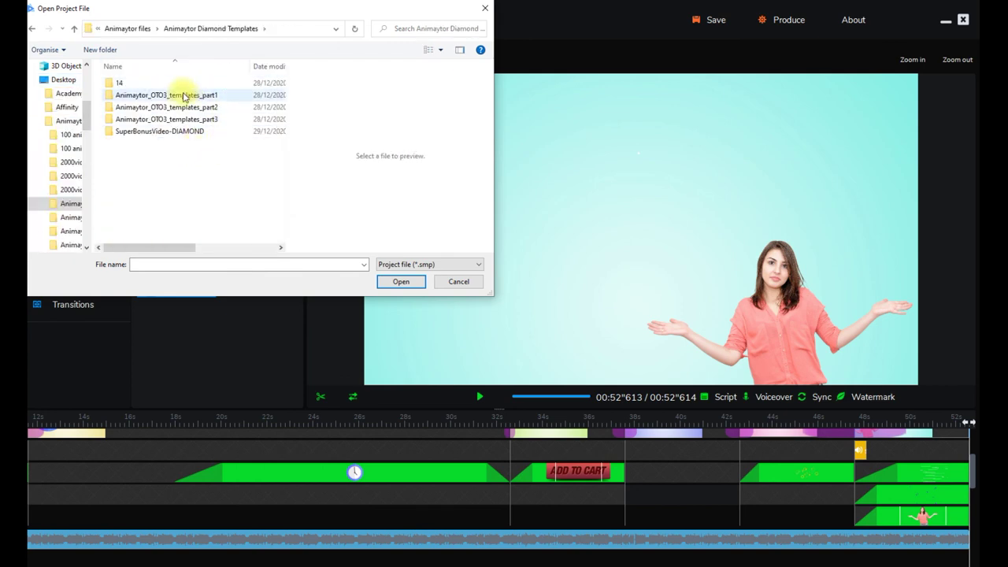
Step: Open the project 20 minute Burger Delivery.smp from the 20_minutes_burger_delivery folder in Animaytor_OTO3_templates_part1
double_click(180, 96)
left_click(203, 84)
double_click(203, 85)
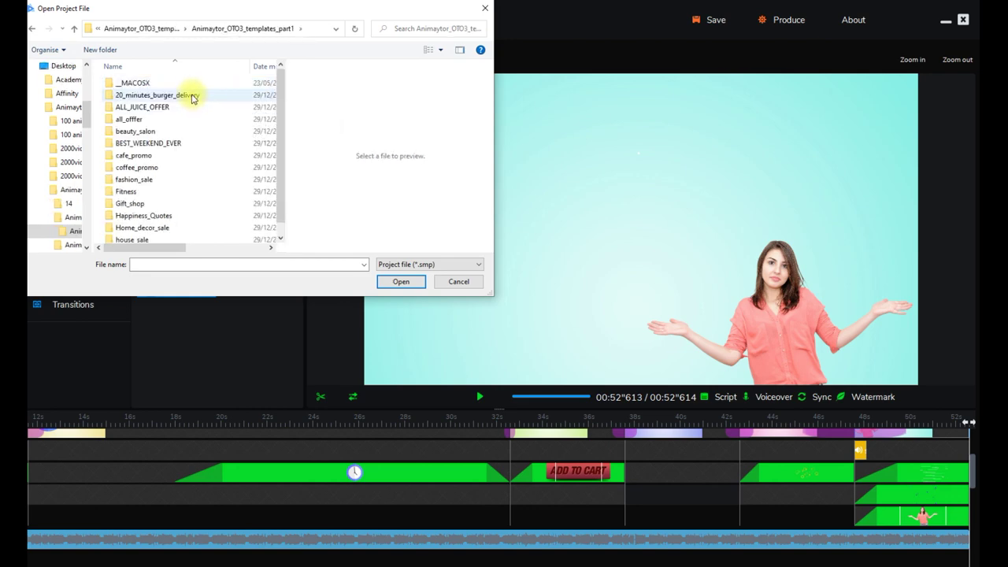
double_click(191, 96)
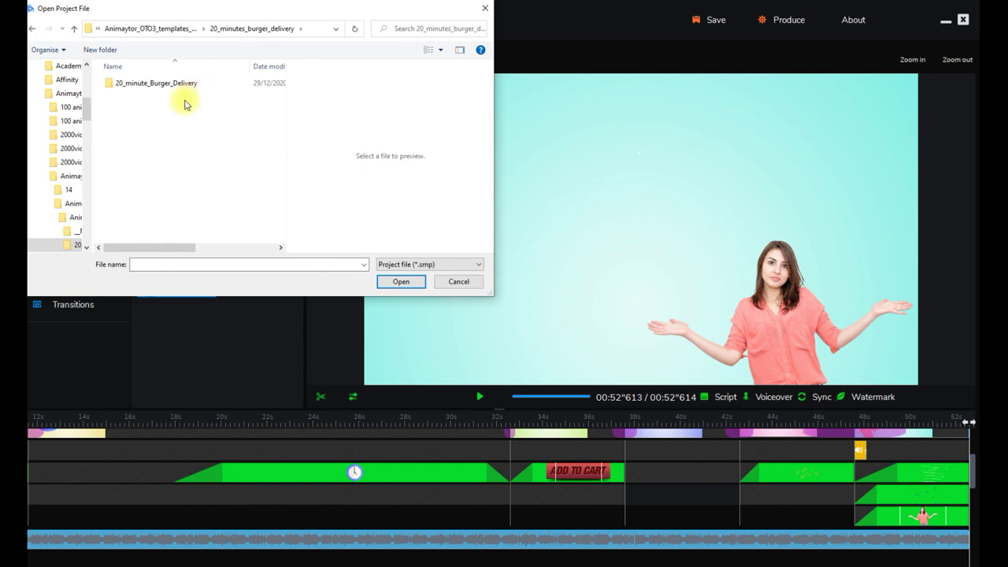
double_click(181, 83)
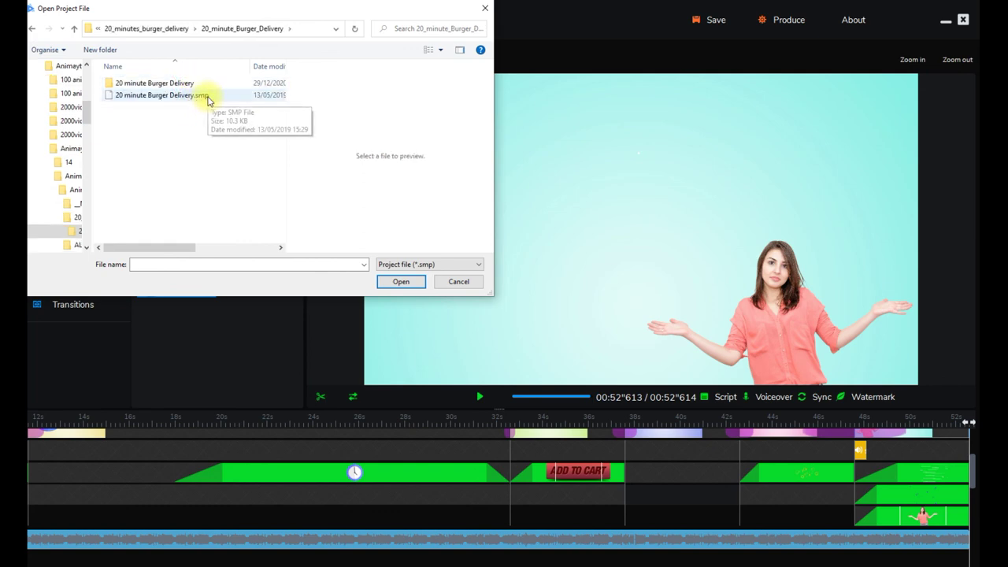
left_click(208, 99)
left_click(401, 282)
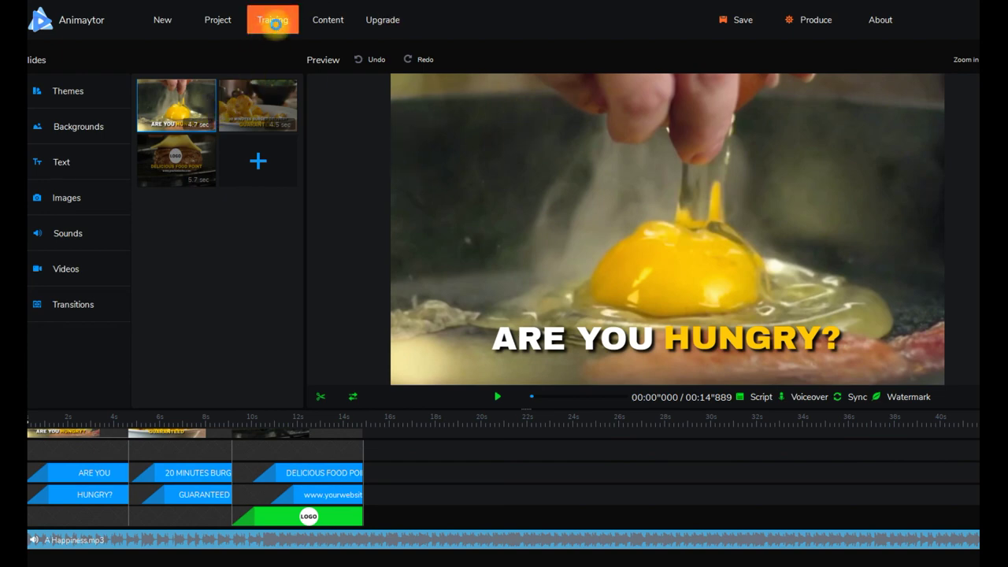
Step: Look through the videos on the online Member Training page in the browser, and return to the project
left_click(274, 23)
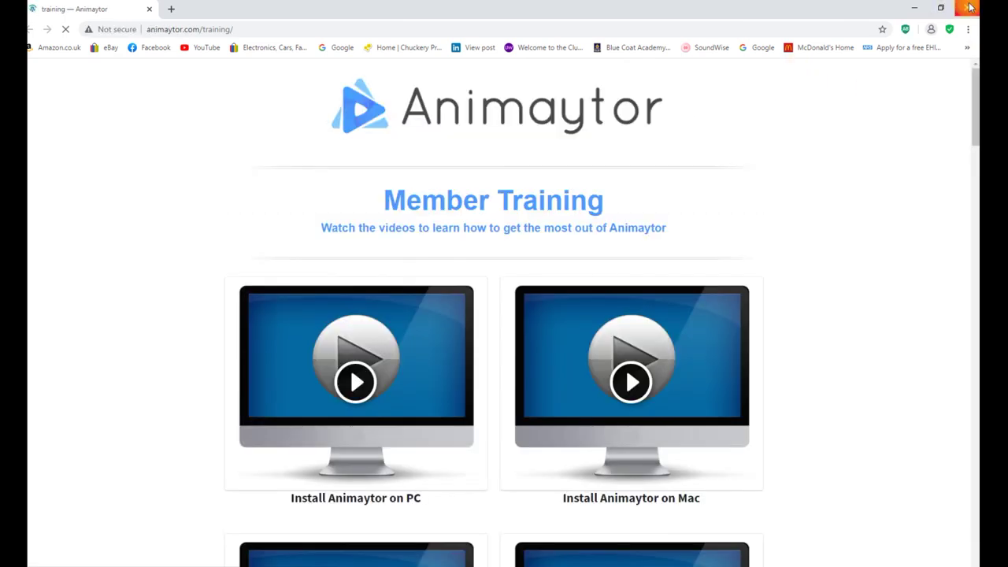
scroll(716, 443, "down", 15)
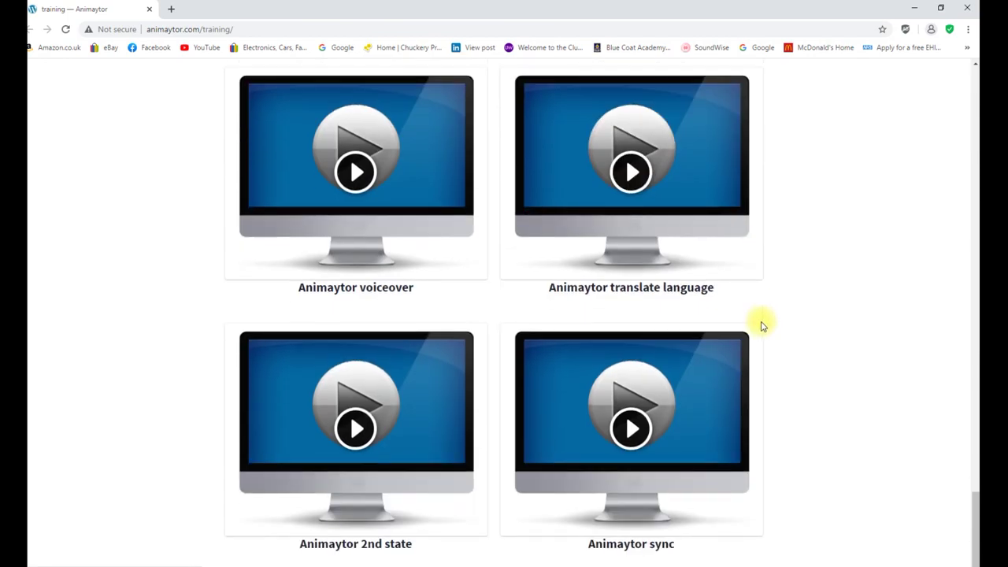
scroll(761, 322, "up", 8)
left_click(973, 9)
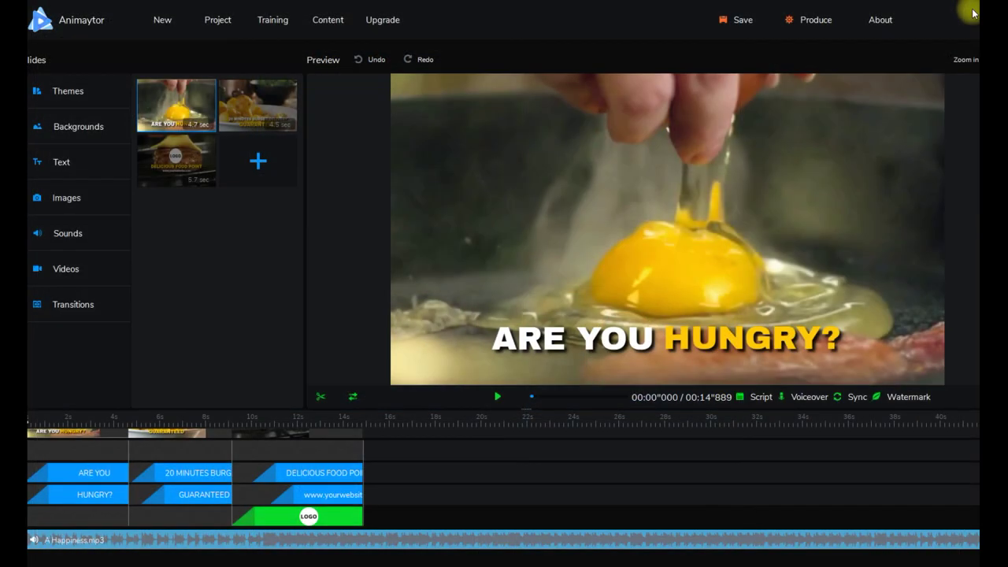
Step: View the content archive loader without loading anything, and look over the upgrade levels on the Animaytor upgrade web page
left_click(341, 20)
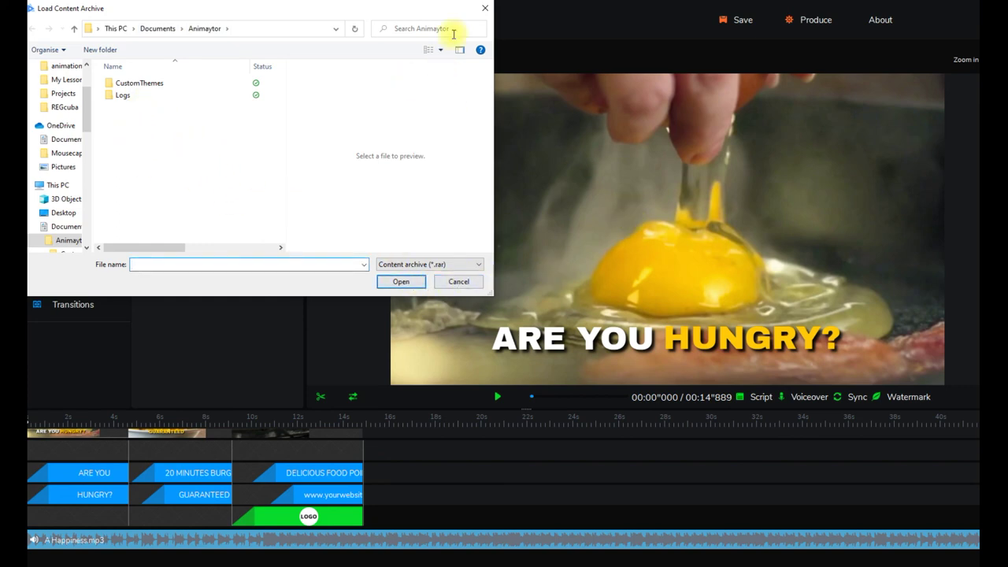
left_click(485, 8)
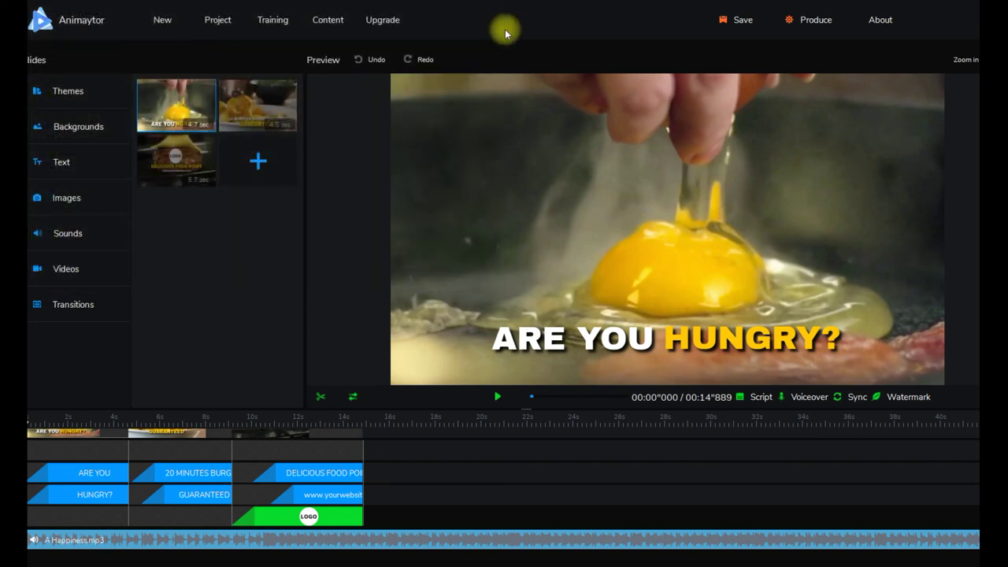
left_click(382, 21)
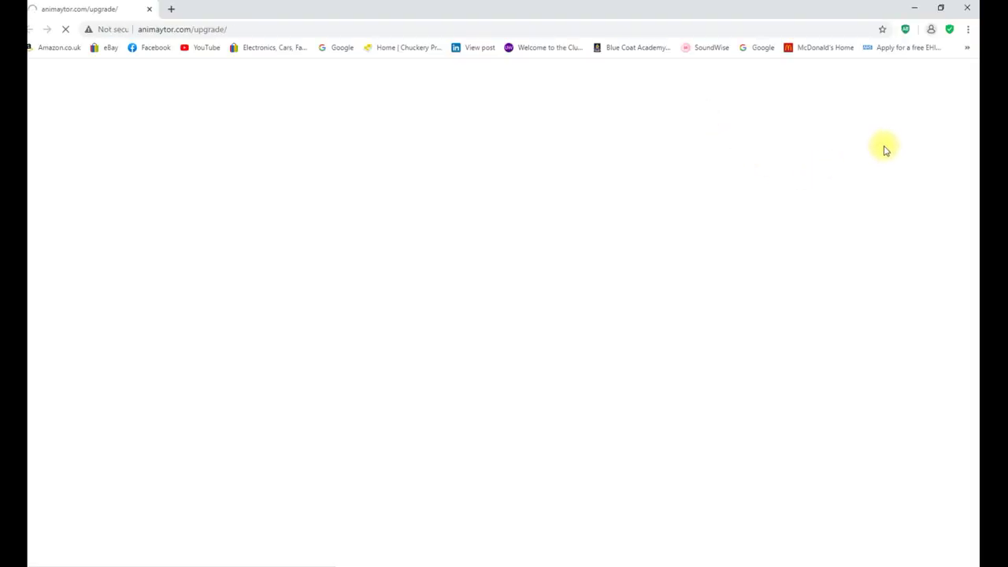
scroll(884, 149, "down", 5)
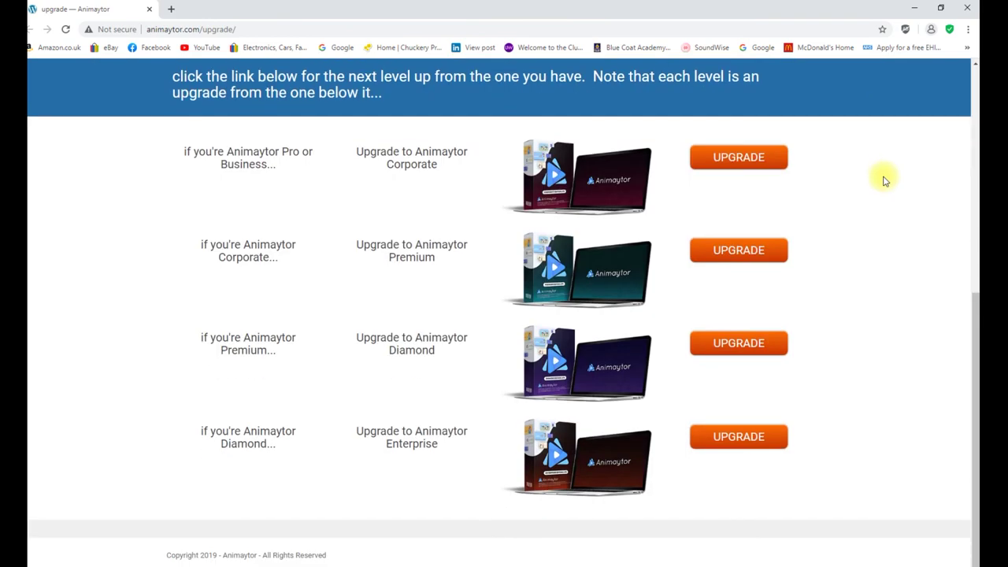
left_click(965, 12)
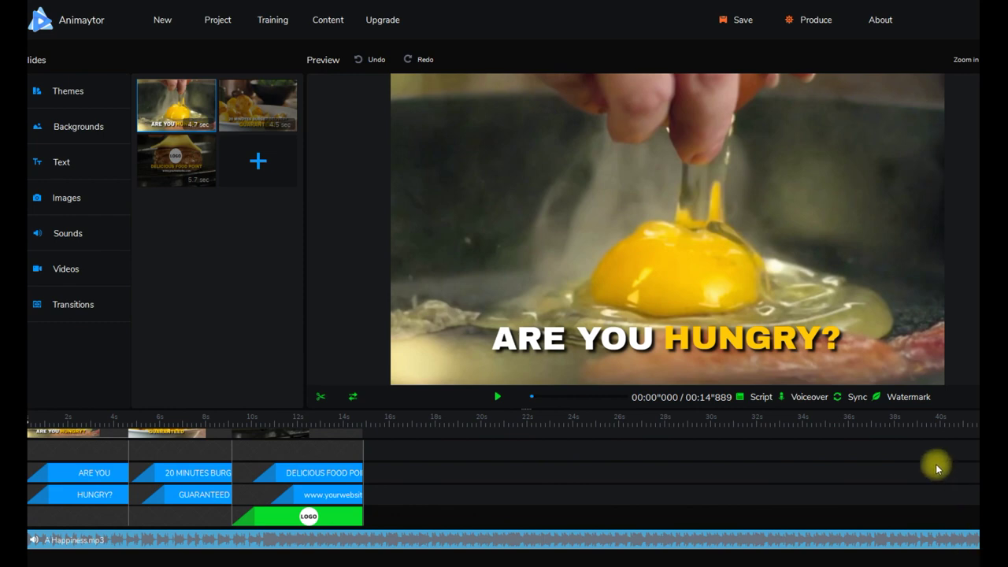
Step: Select the "HUNGRY?" text on the first slide of the burger delivery project
left_click(817, 352)
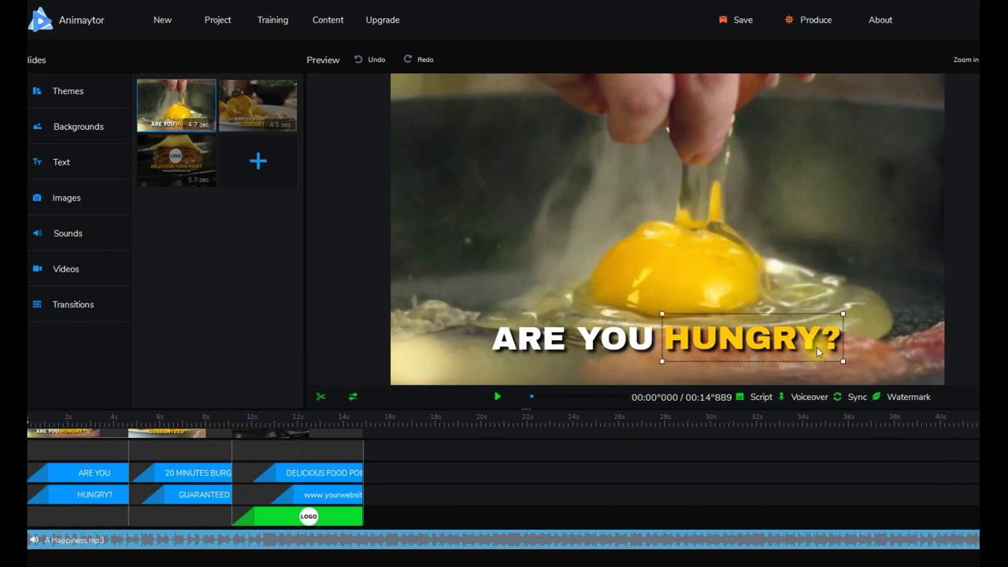